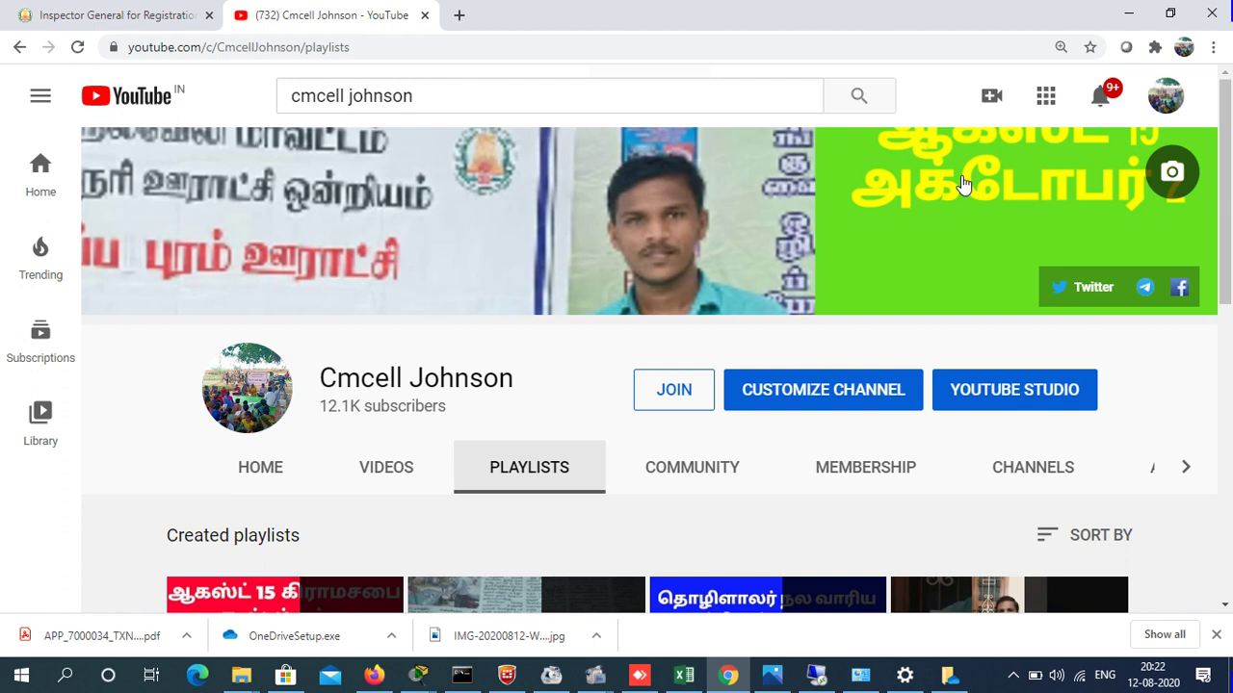
- Switch from the YouTube playlists page to the 'Inspector General for Registration' portal tab
mouse_move(599, 676)
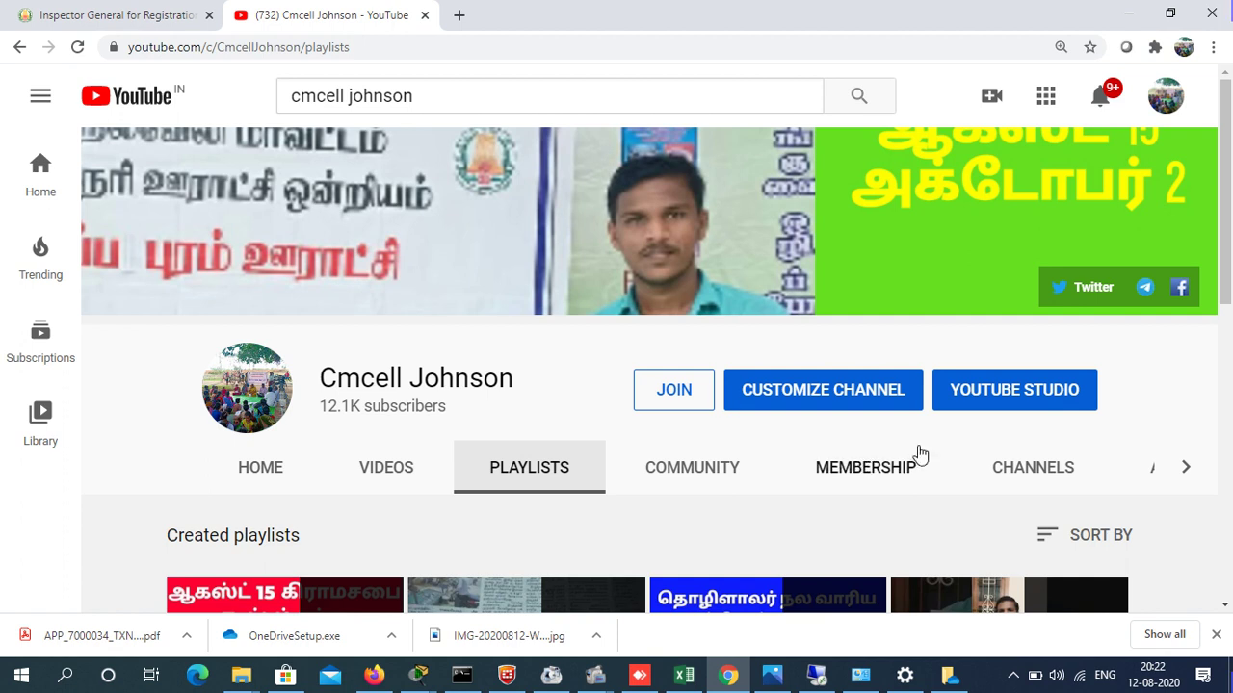
mouse_move(1081, 211)
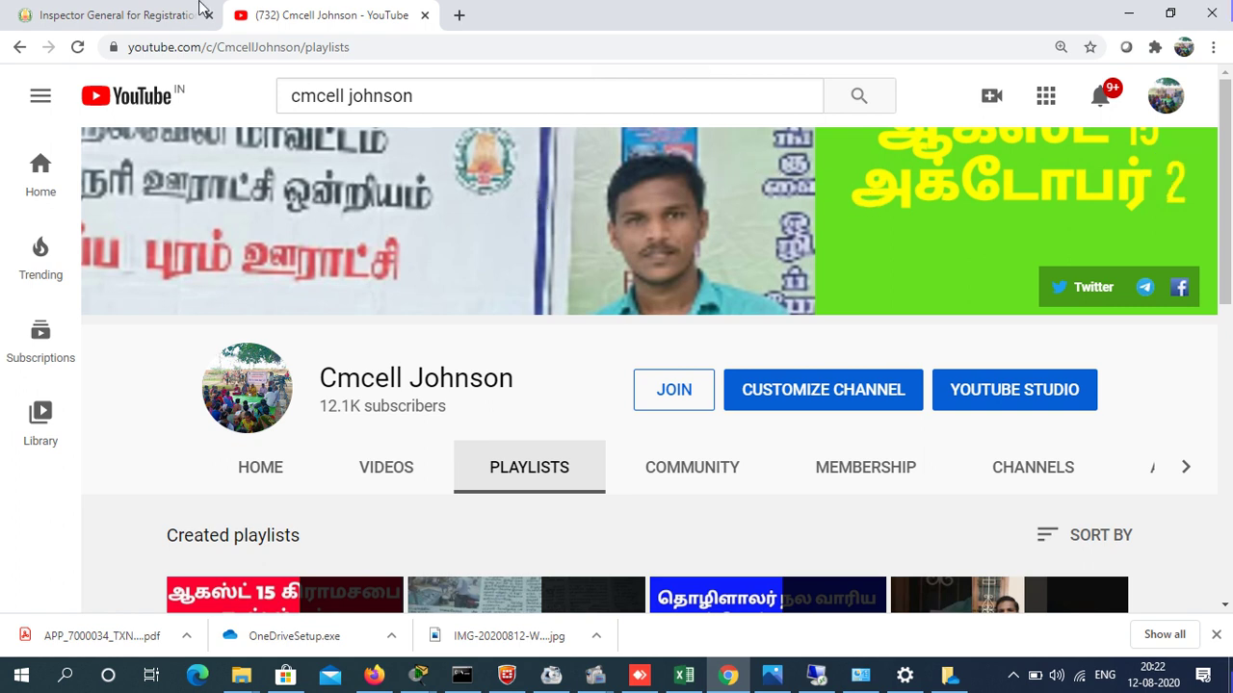
left_click(129, 11)
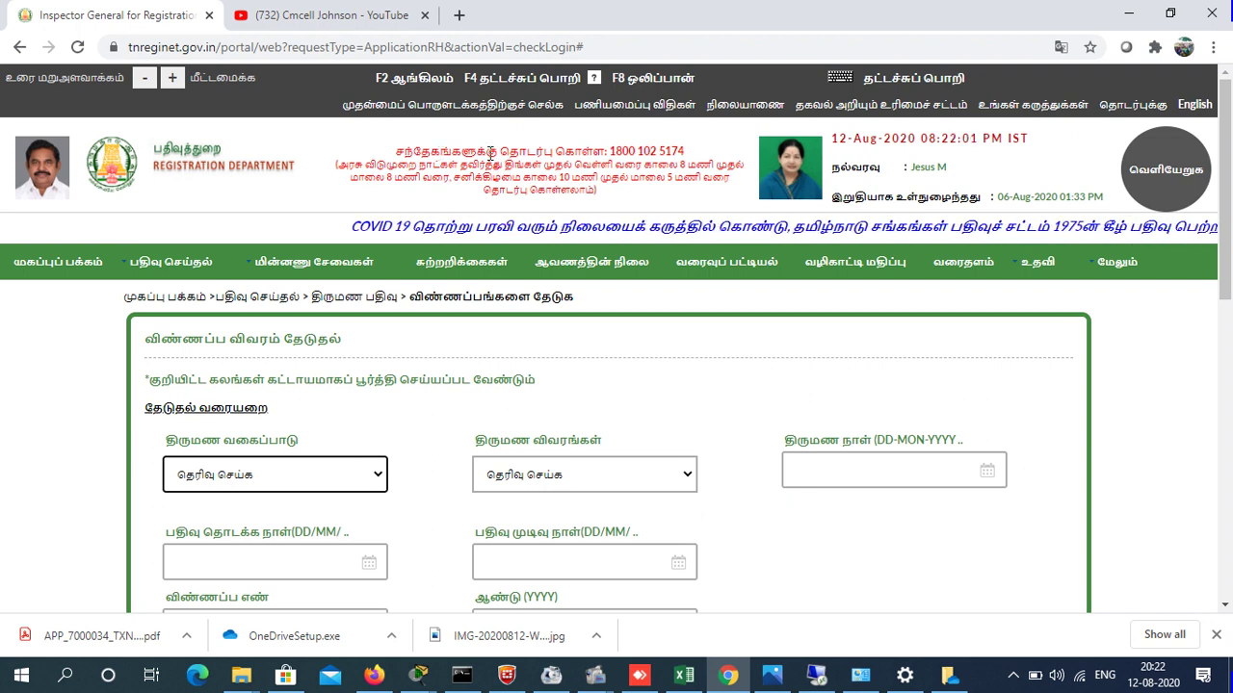
- Start a new application under Registration > Marriage Registration > Tamil Nadu Marriage Form 1
left_click_drag(1230, 156, 1231, 192)
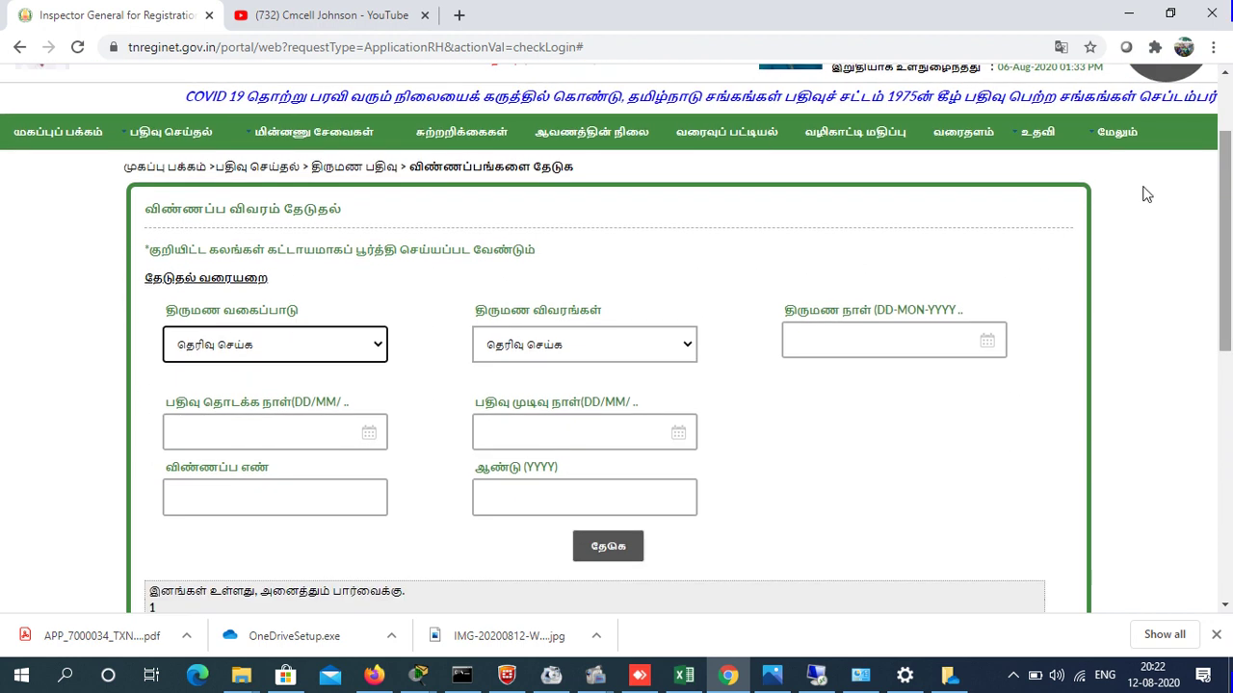
mouse_move(178, 141)
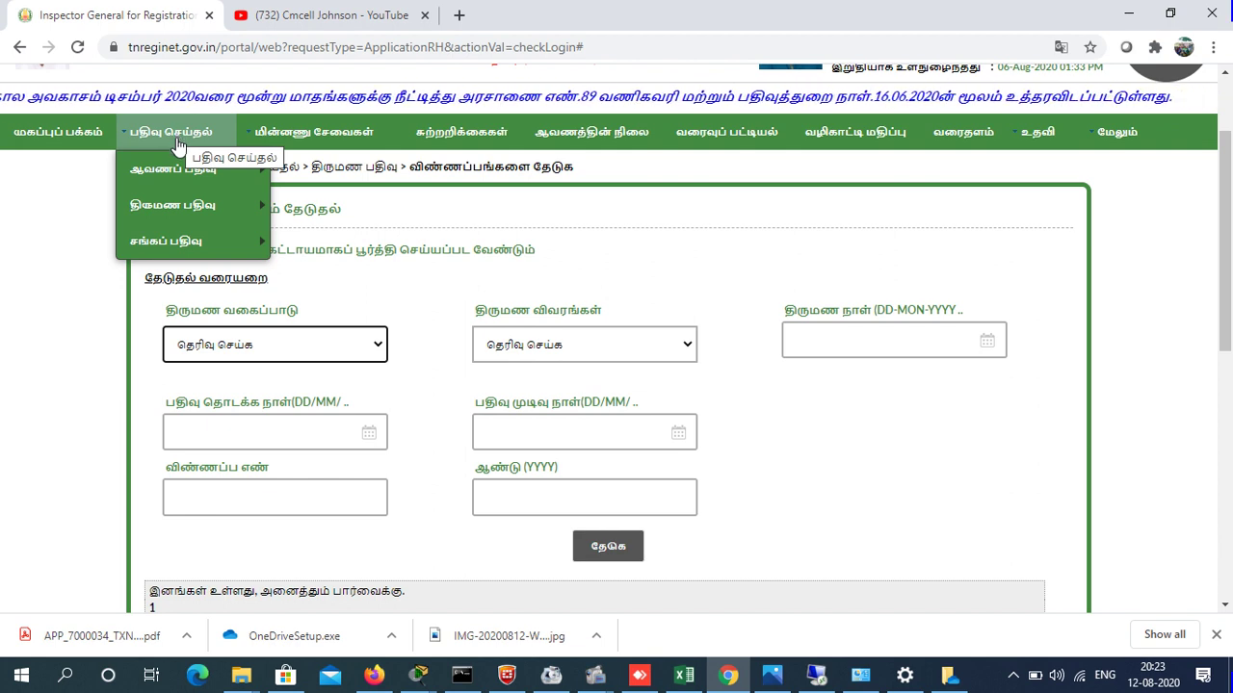
mouse_move(203, 210)
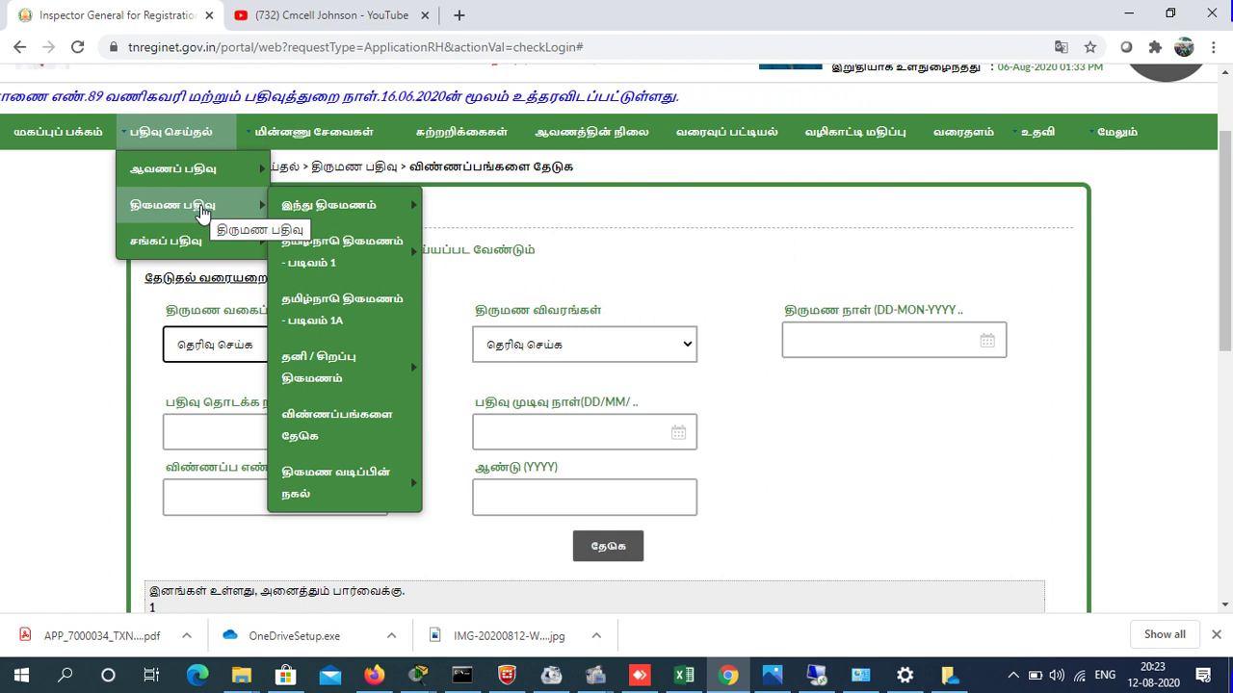
mouse_move(319, 238)
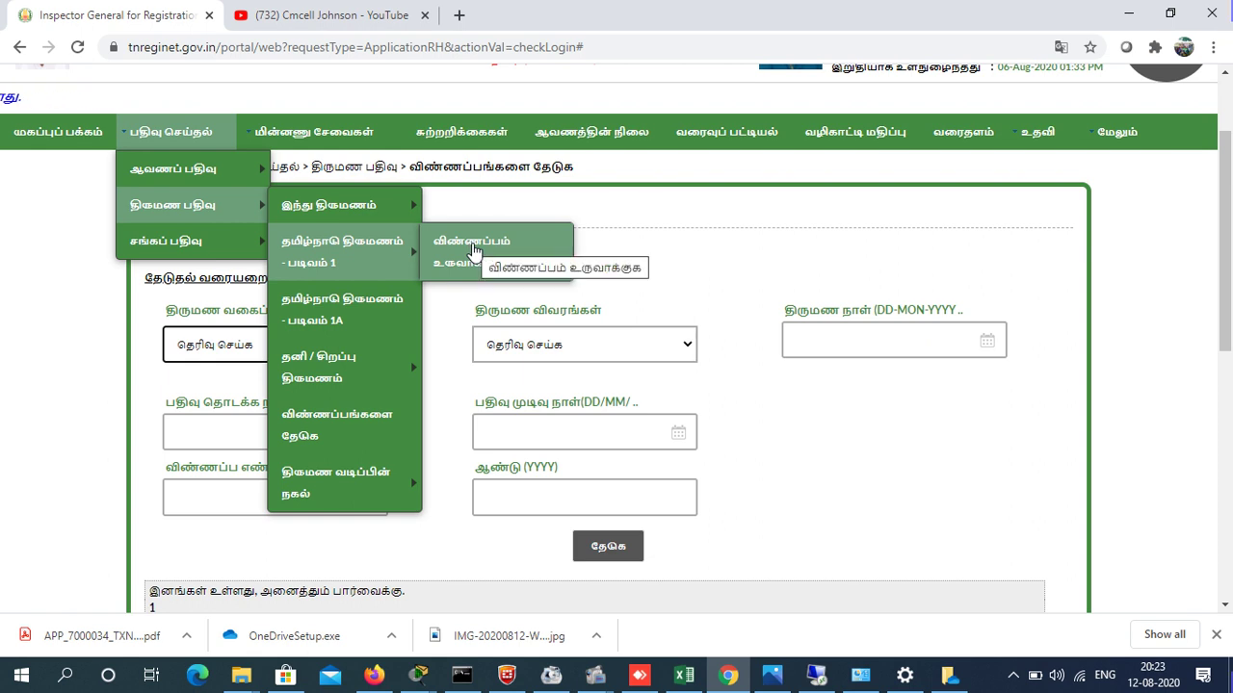
left_click(474, 248)
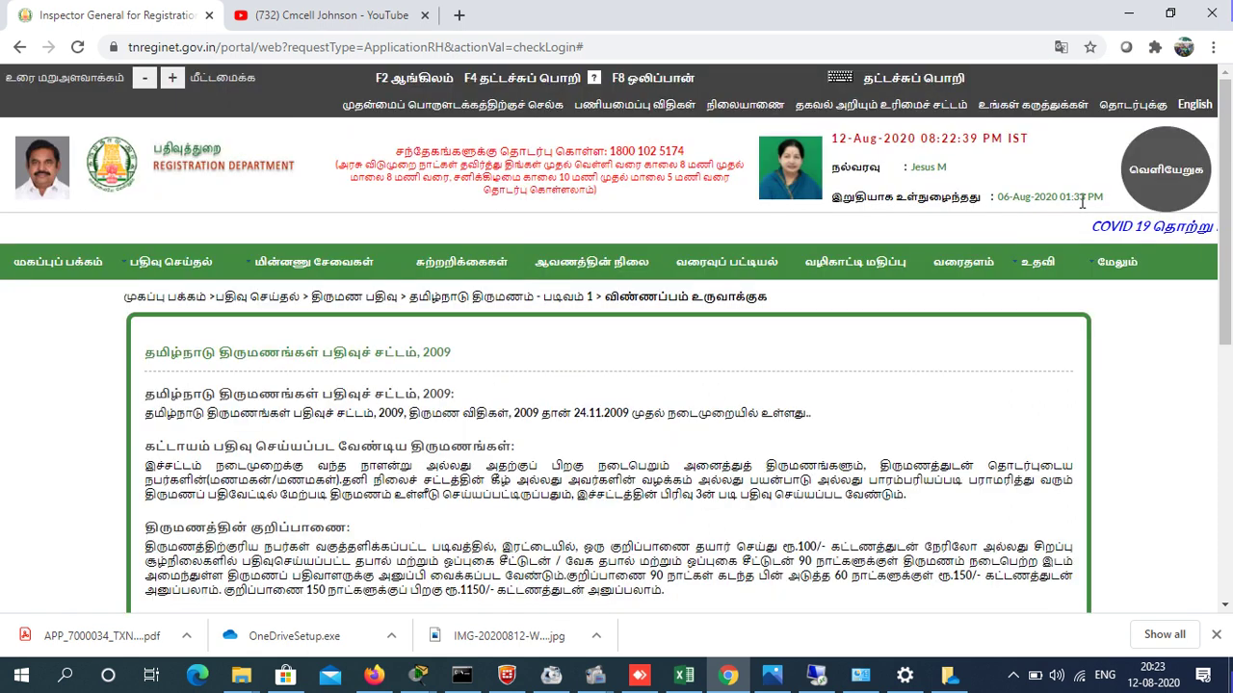
- Scroll past the Marriages Registration Act 2009 notice and proceed to the Form 1 entry form
left_click_drag(1226, 191, 1229, 276)
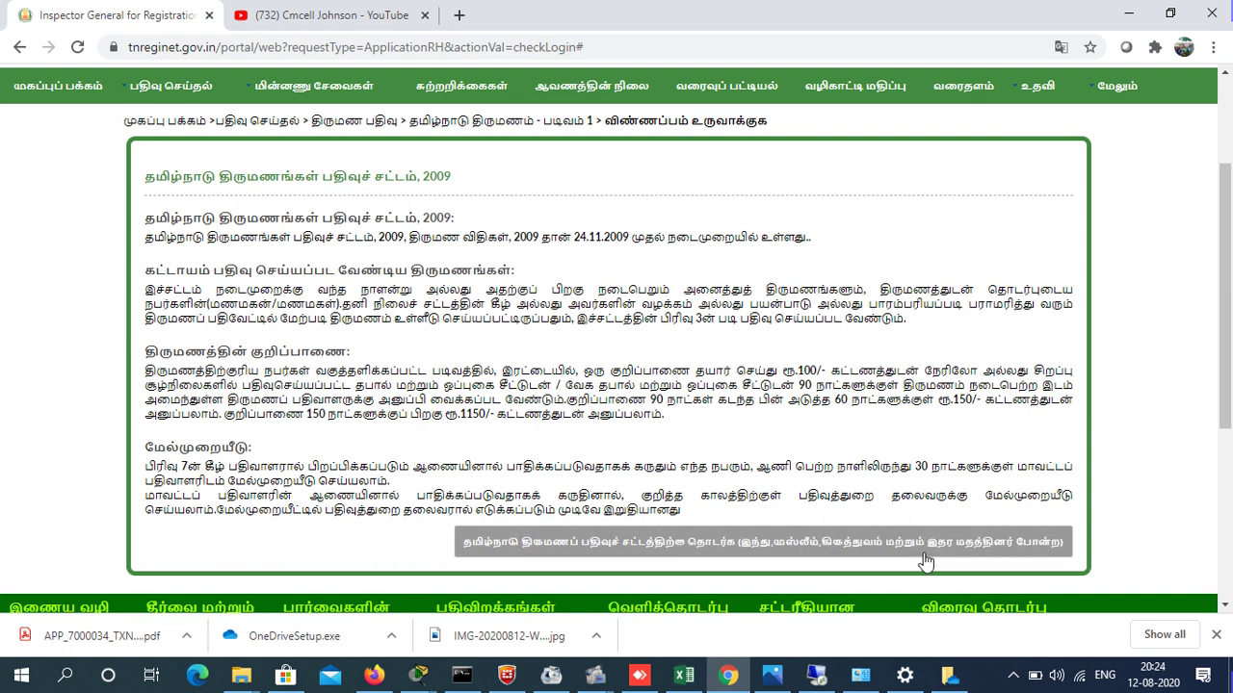
left_click(780, 545)
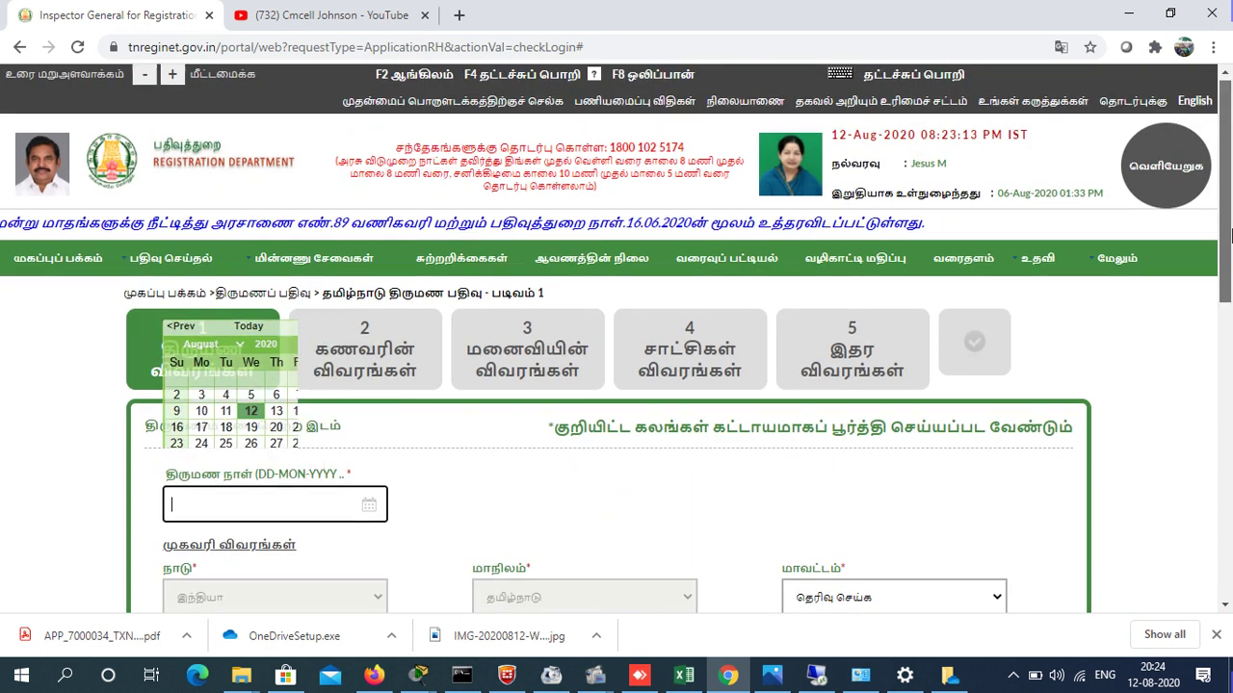
- Open the search page for saved marriage applications from the Marriage Registration menu
left_click_drag(1226, 230, 1230, 318)
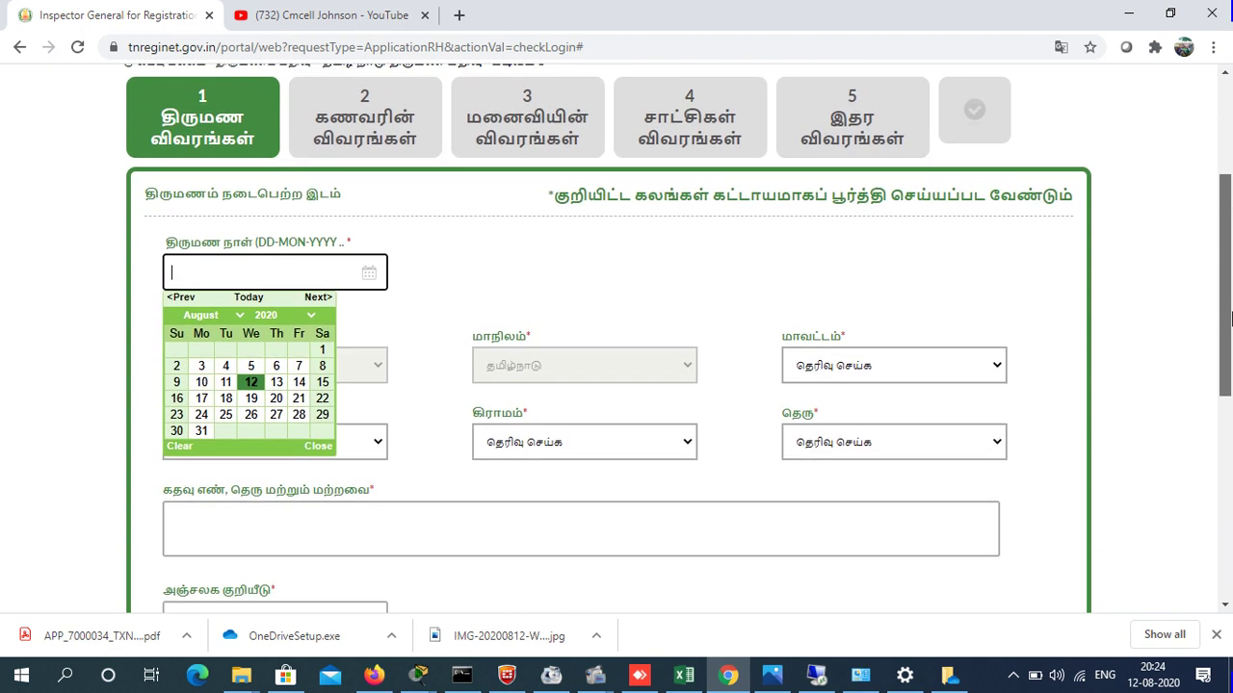
scroll(1229, 319, "up", 2)
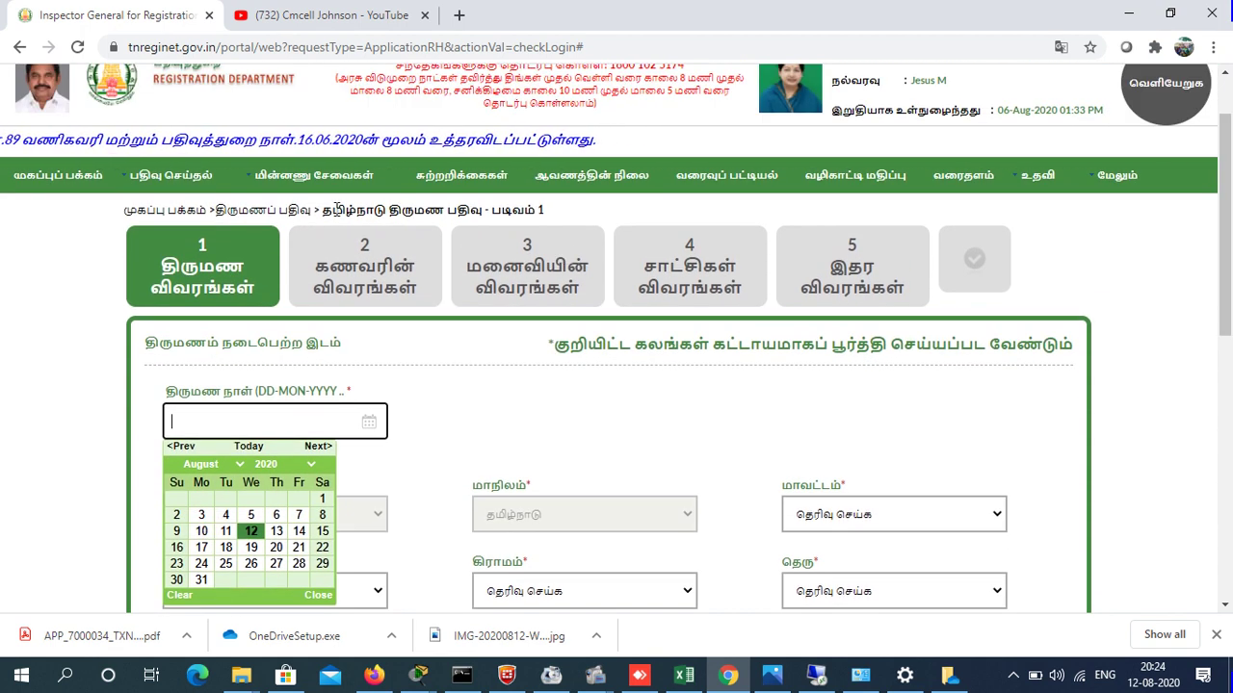
mouse_move(168, 188)
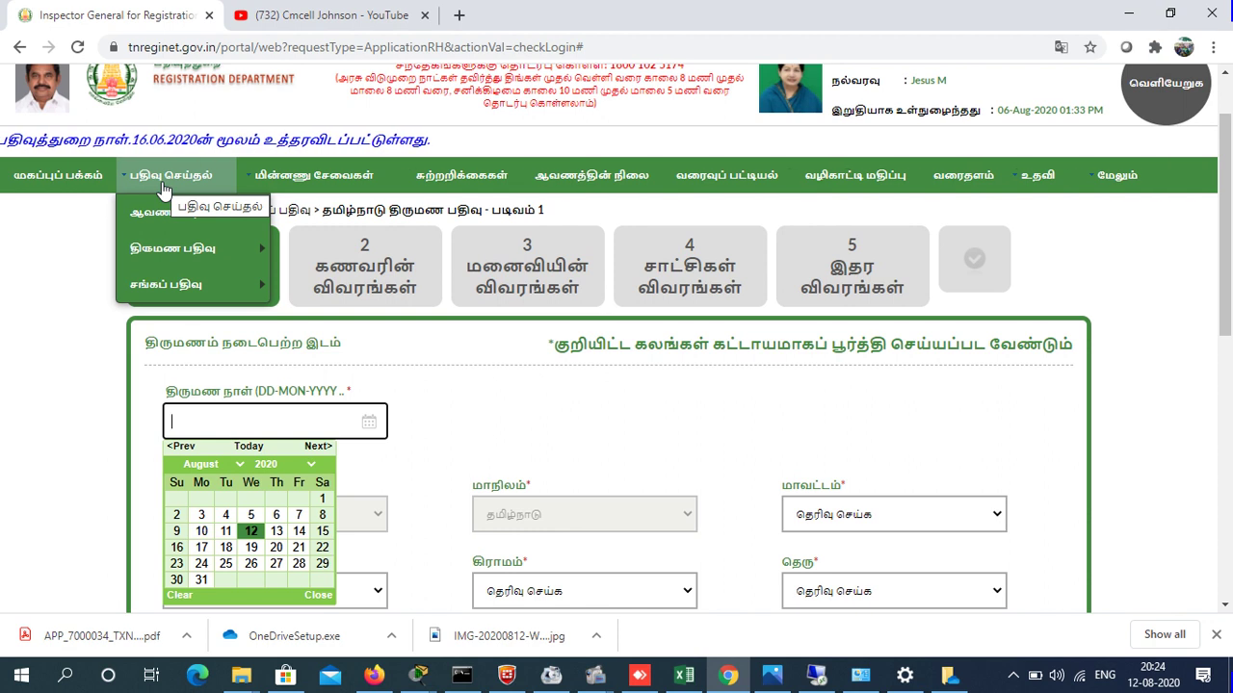
mouse_move(197, 253)
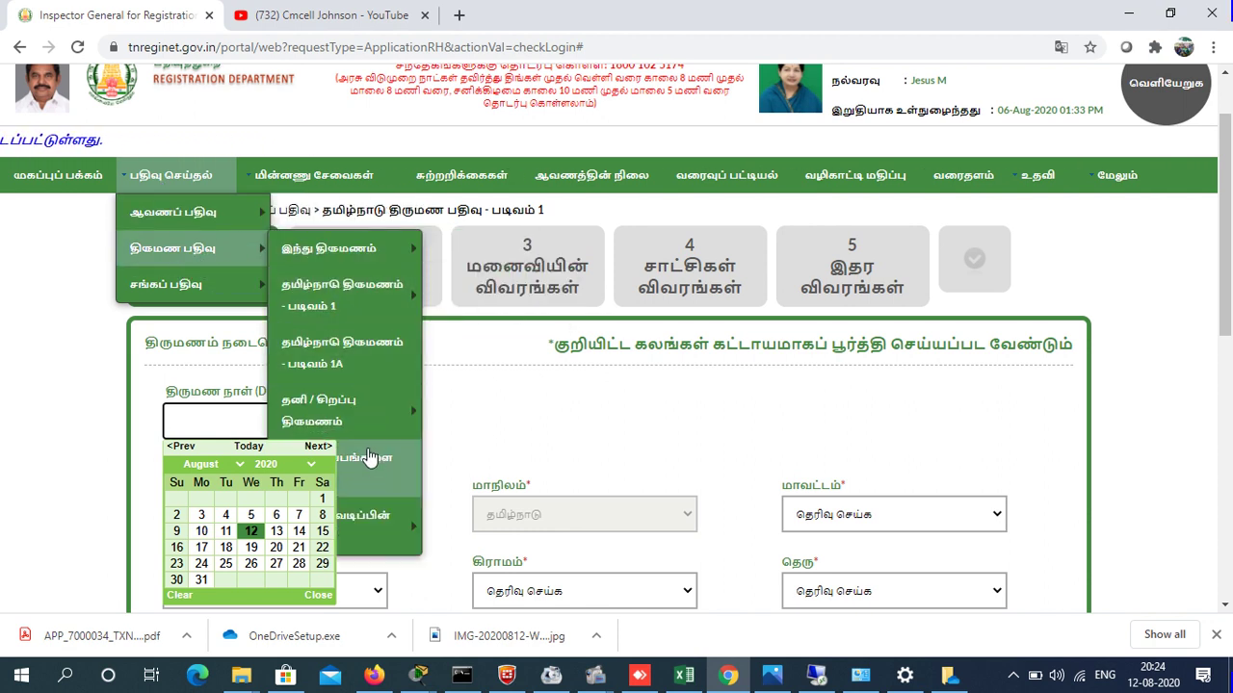
left_click(371, 456)
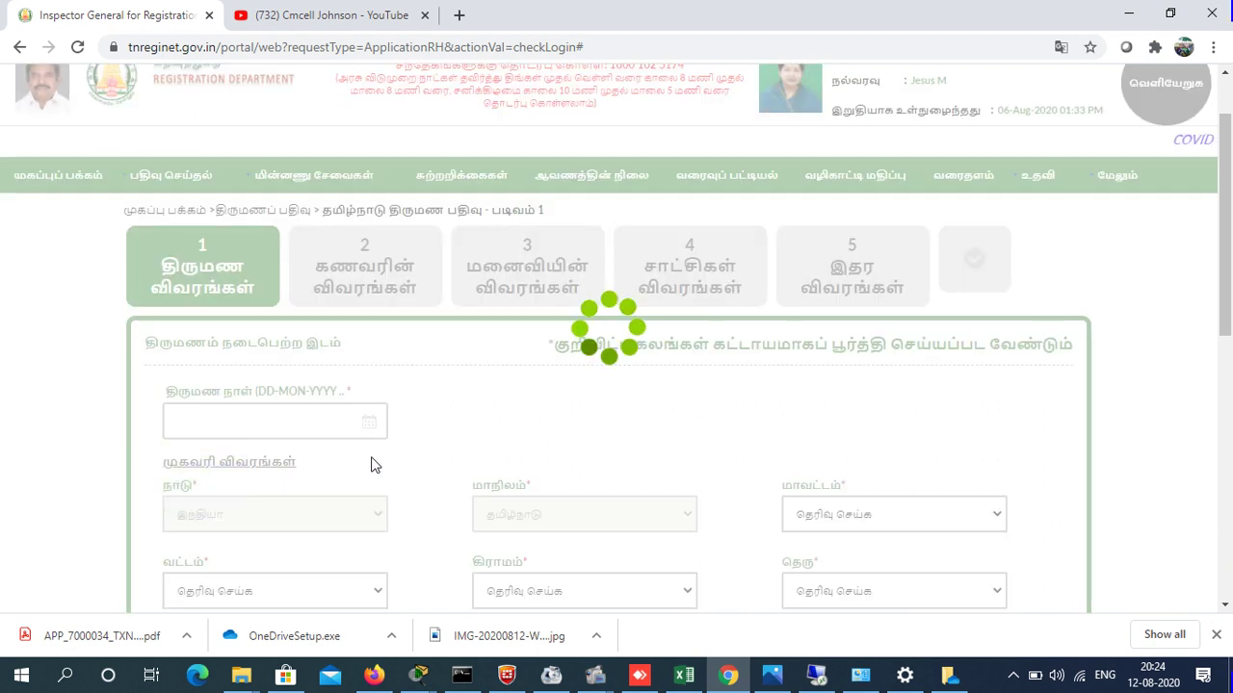
- Select the second saved application and open it for editing
left_click_drag(1226, 176, 1226, 334)
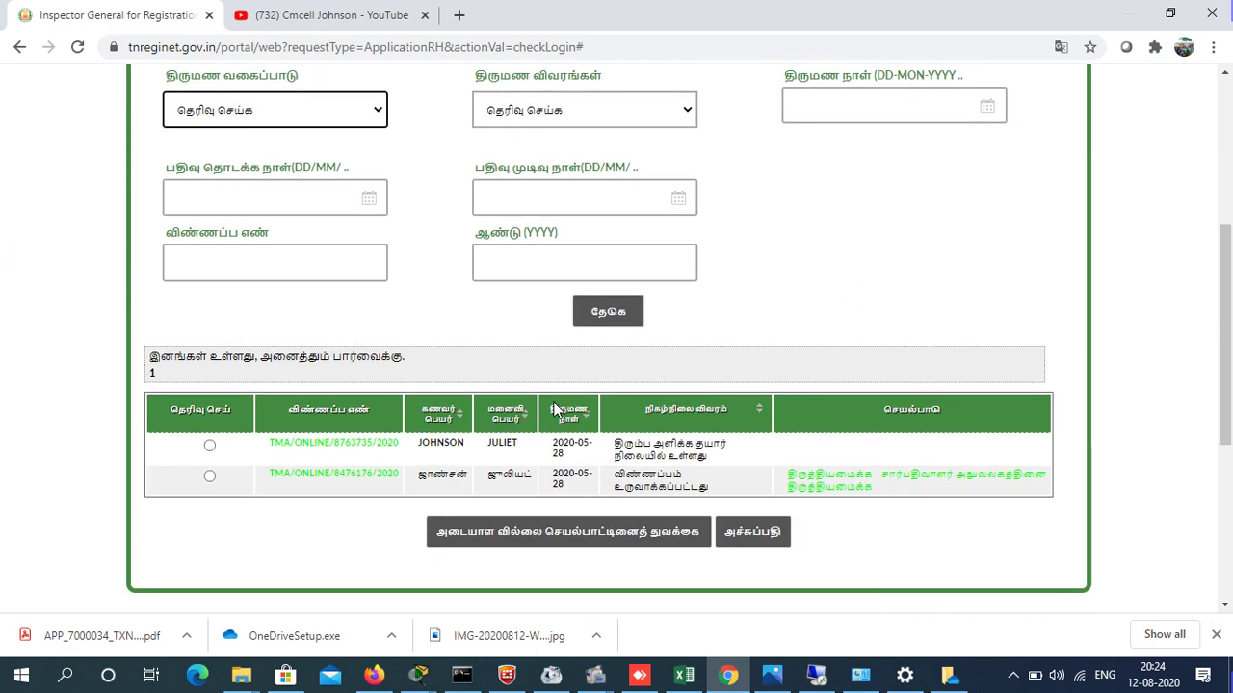
left_click(375, 458)
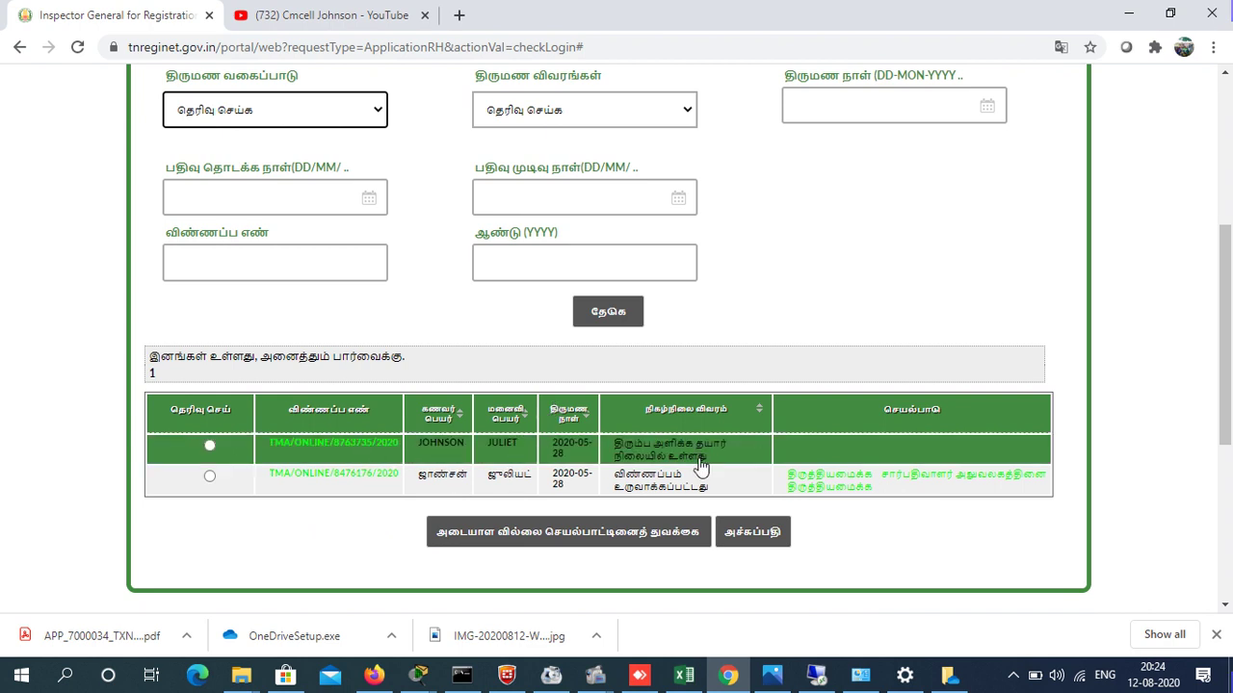
left_click(412, 482)
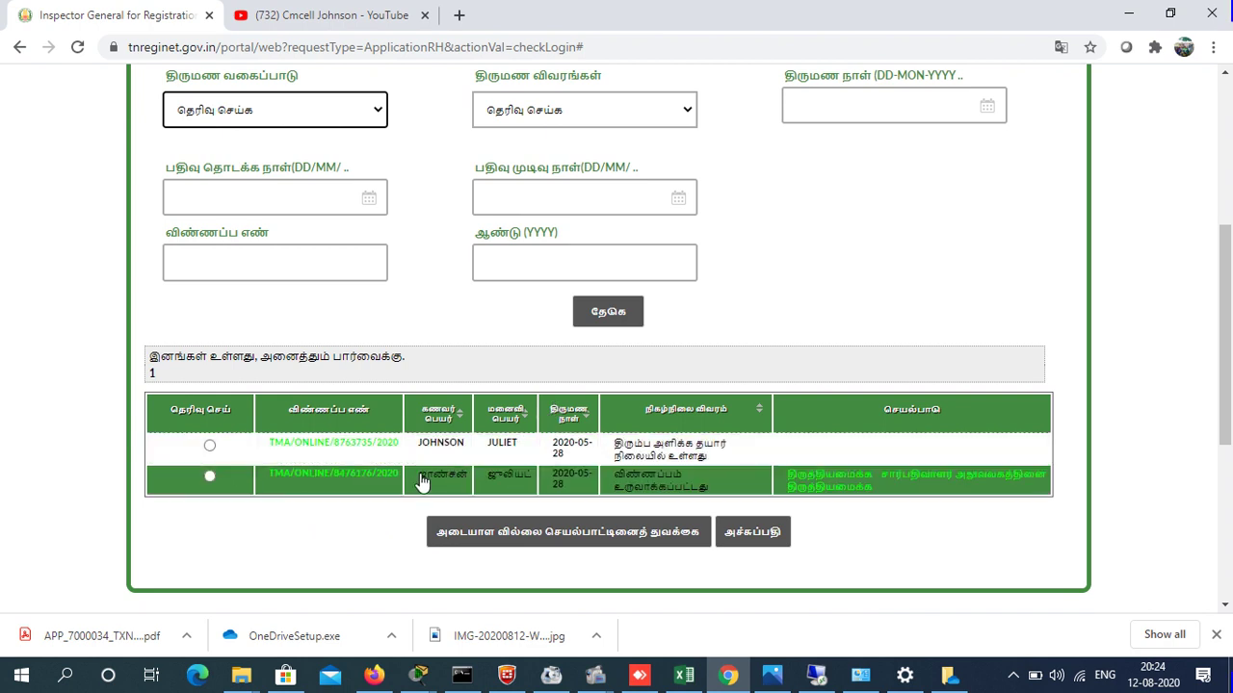
left_click(835, 481)
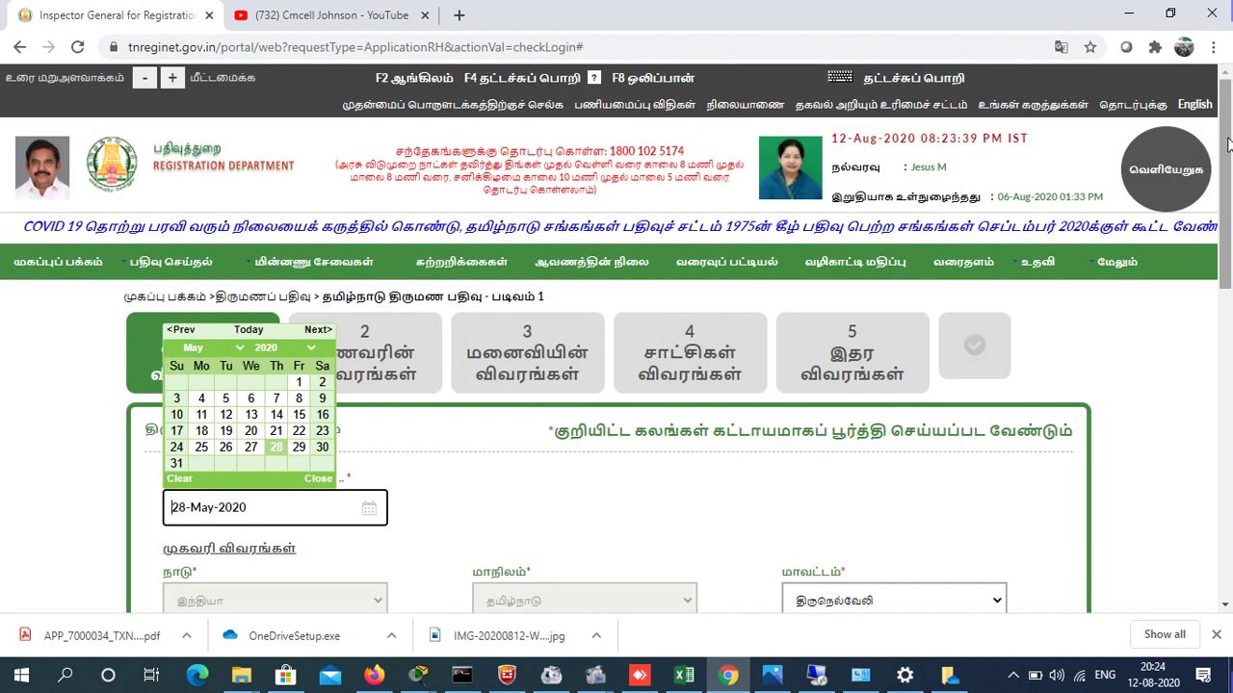
- Review marriage date 28-May-2020 and the venue address, then advance to the husband's details step
left_click_drag(1228, 145, 1231, 250)
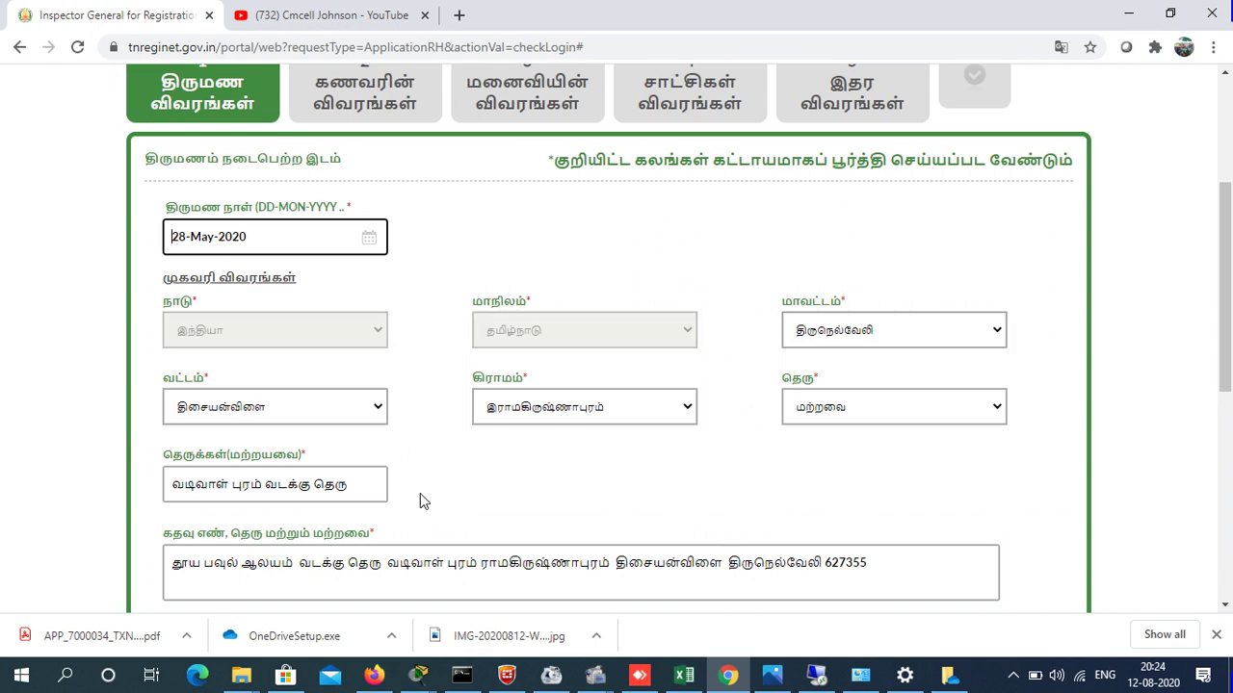
scroll(1230, 248, "down", 2)
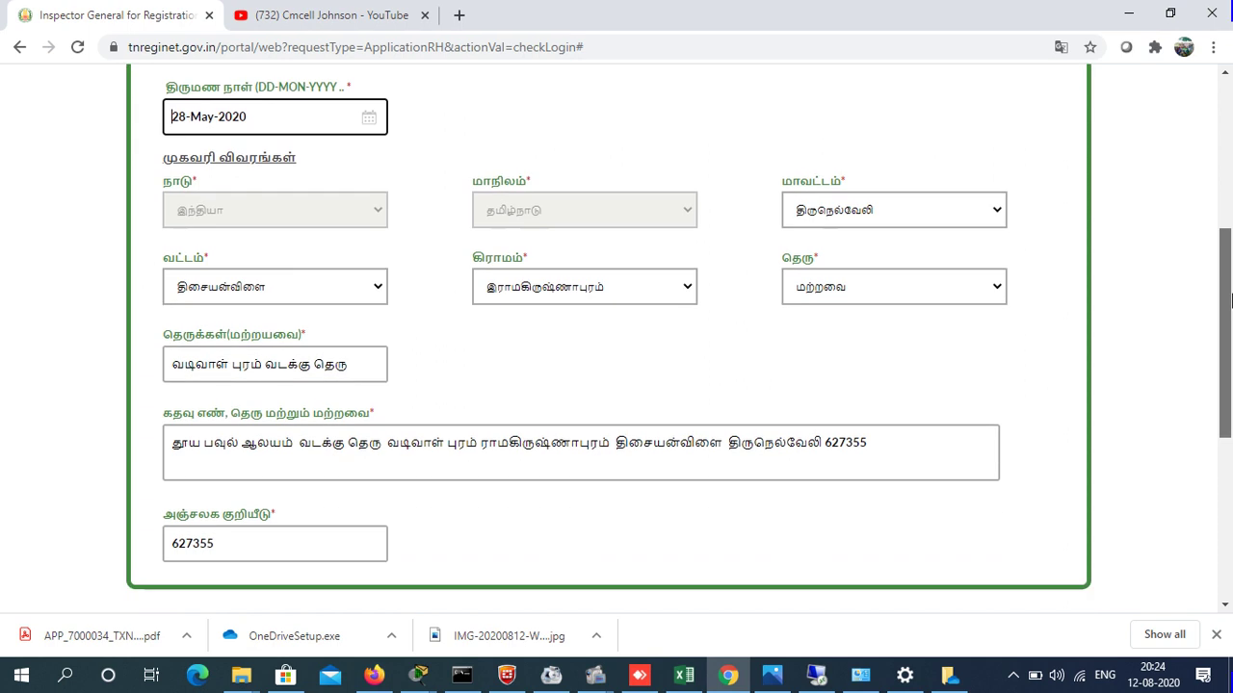
scroll(1231, 310, "up", 2)
scroll(1230, 310, "down", 3)
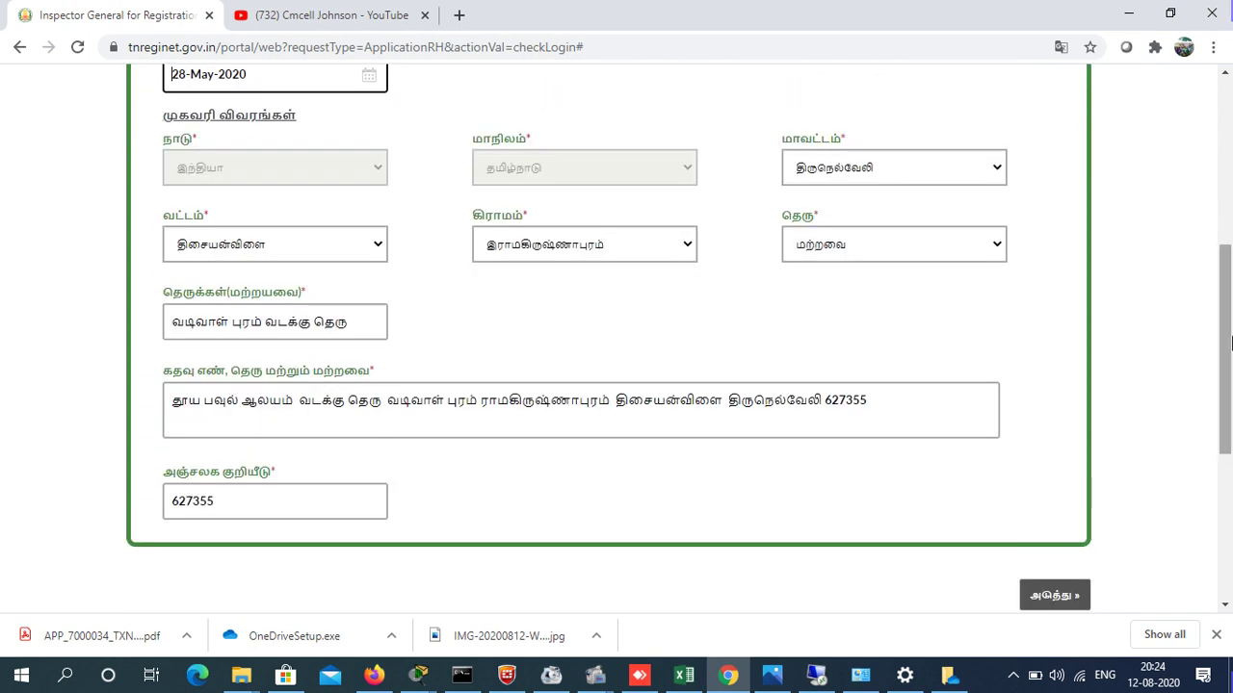
scroll(1231, 342, "down", 2)
left_click(1076, 518)
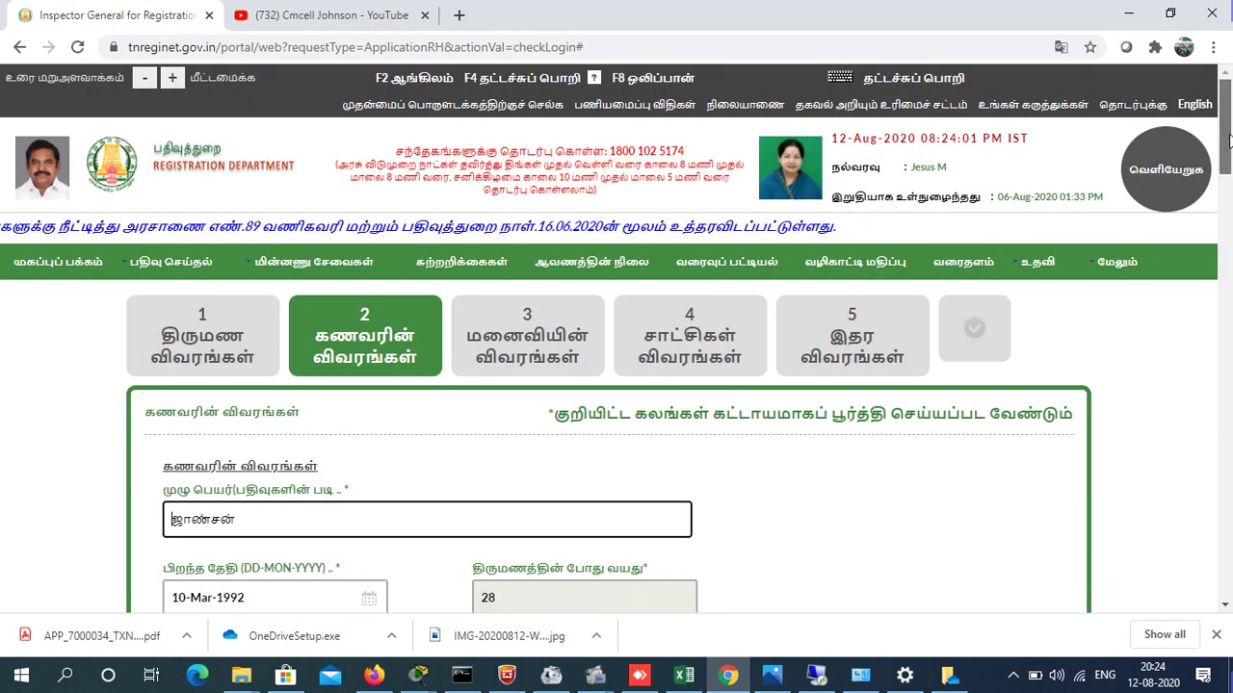
- Review the prefilled husband's details, keeping his marital status unchanged, and save them
left_click_drag(1230, 141, 1230, 201)
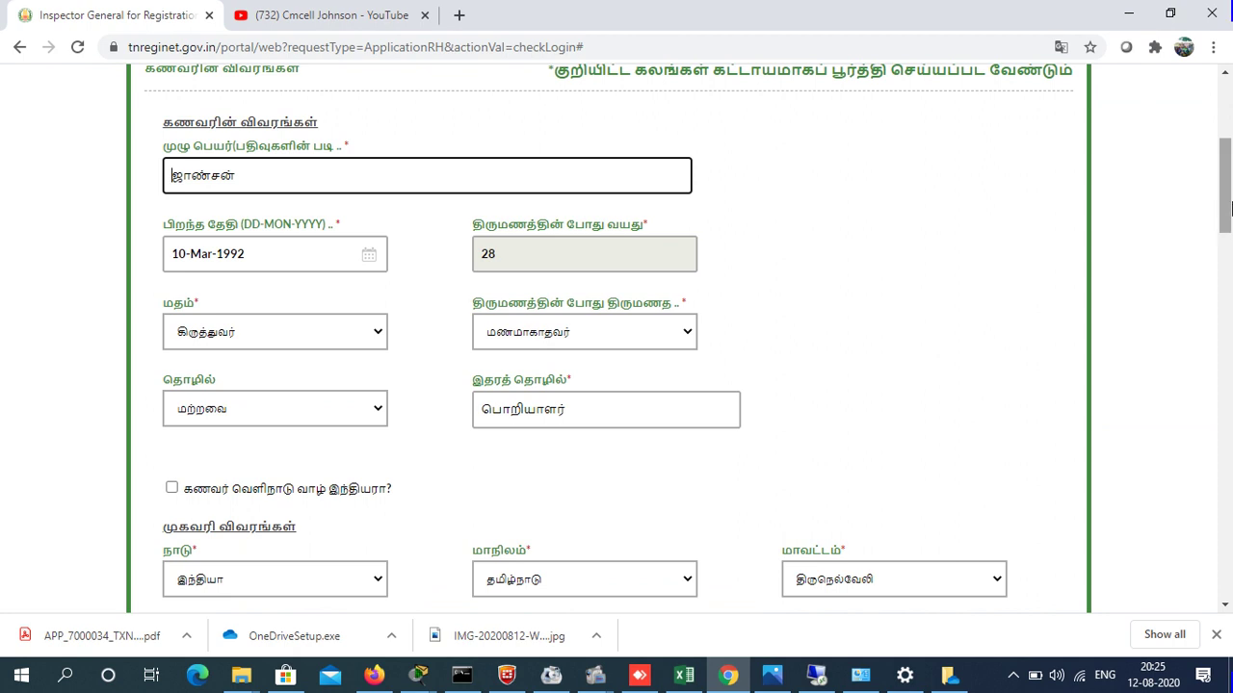
left_click_drag(1230, 210, 1230, 219)
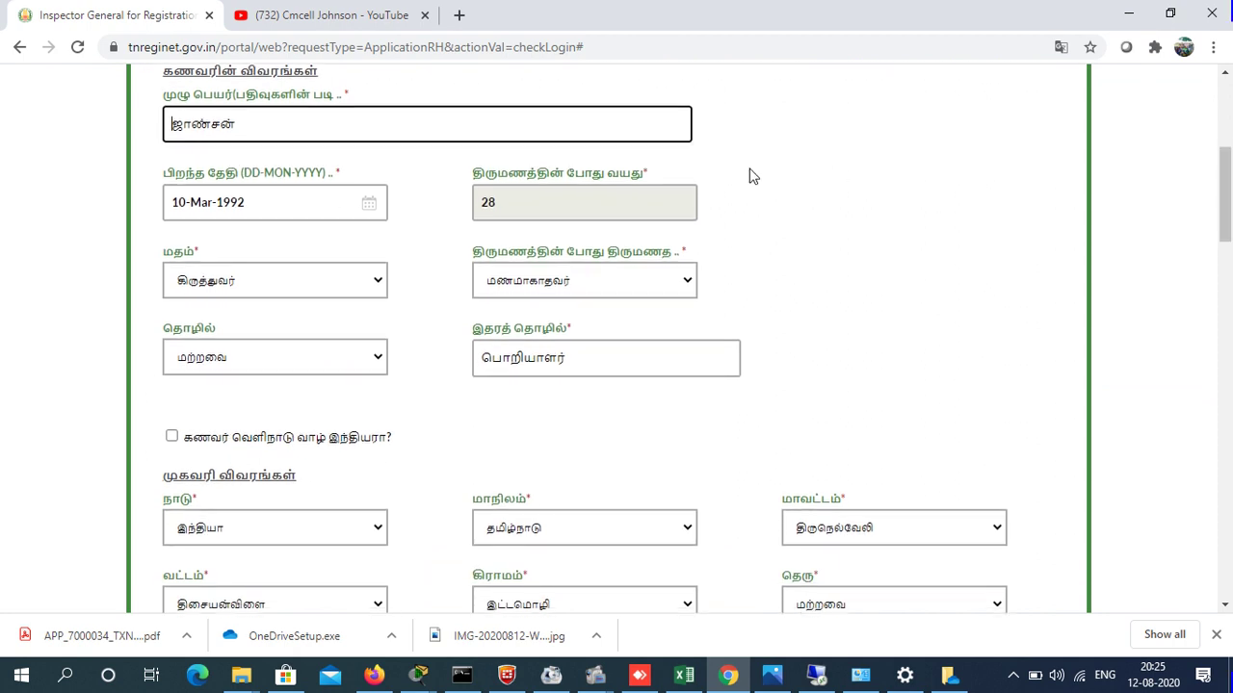
left_click(664, 280)
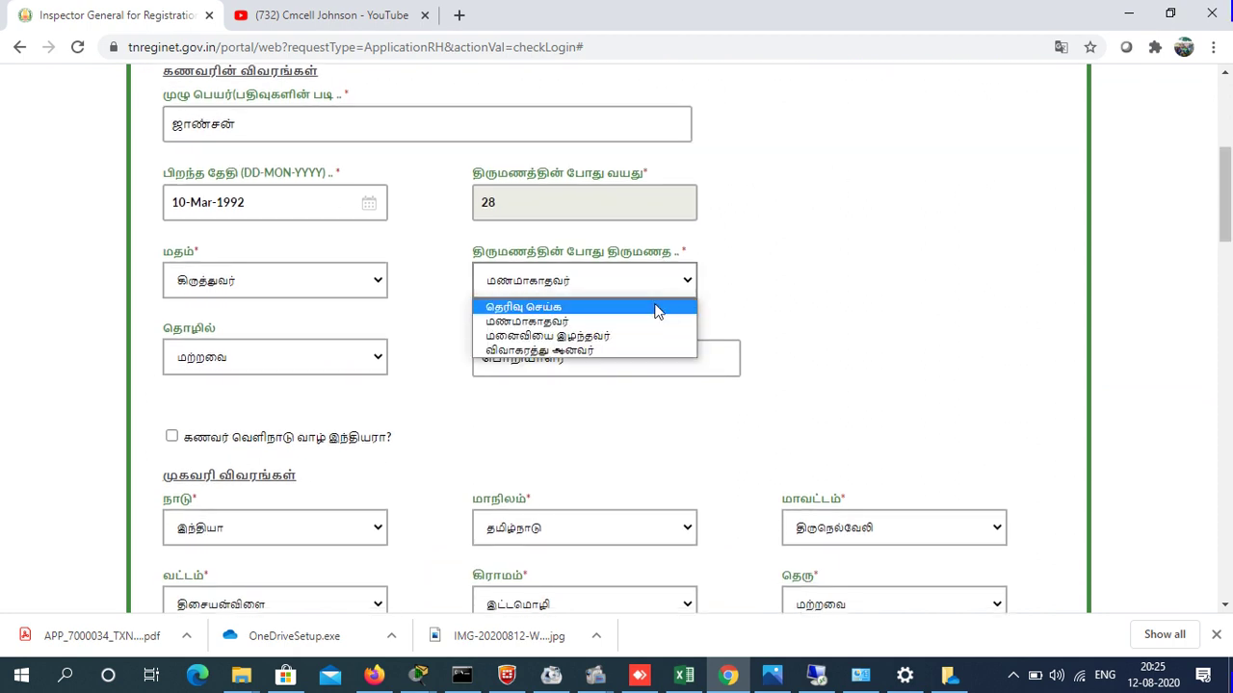
left_click(808, 304)
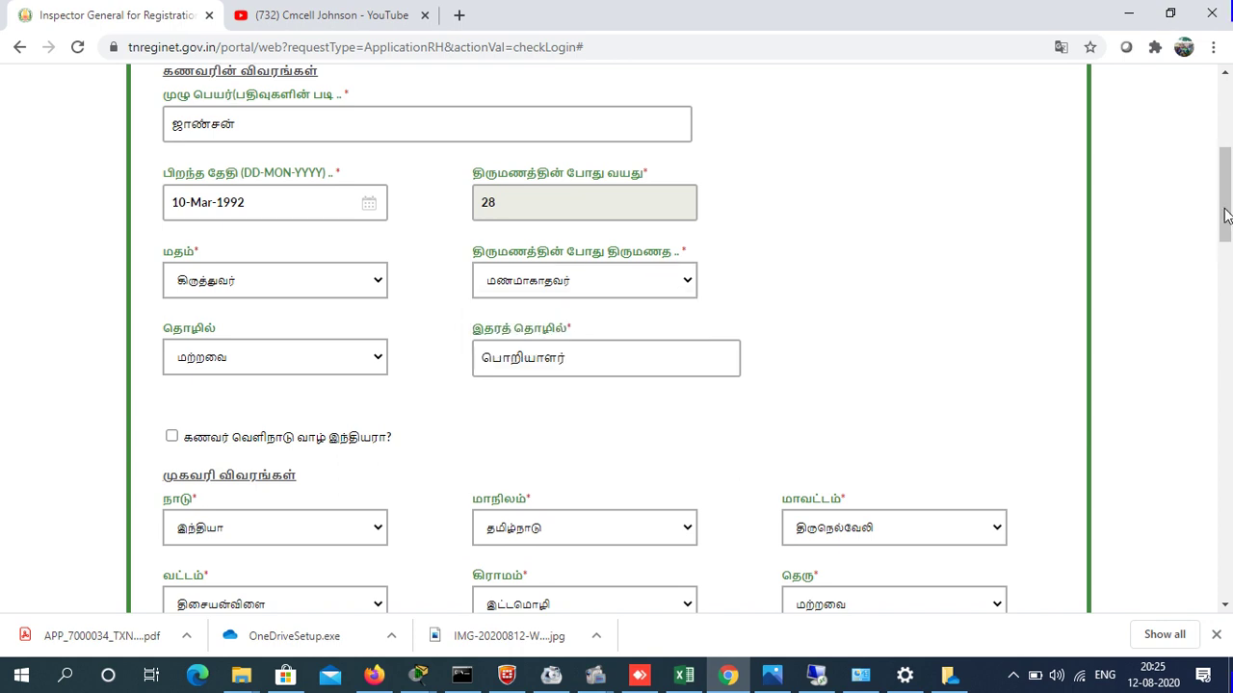
left_click_drag(1230, 209, 1230, 233)
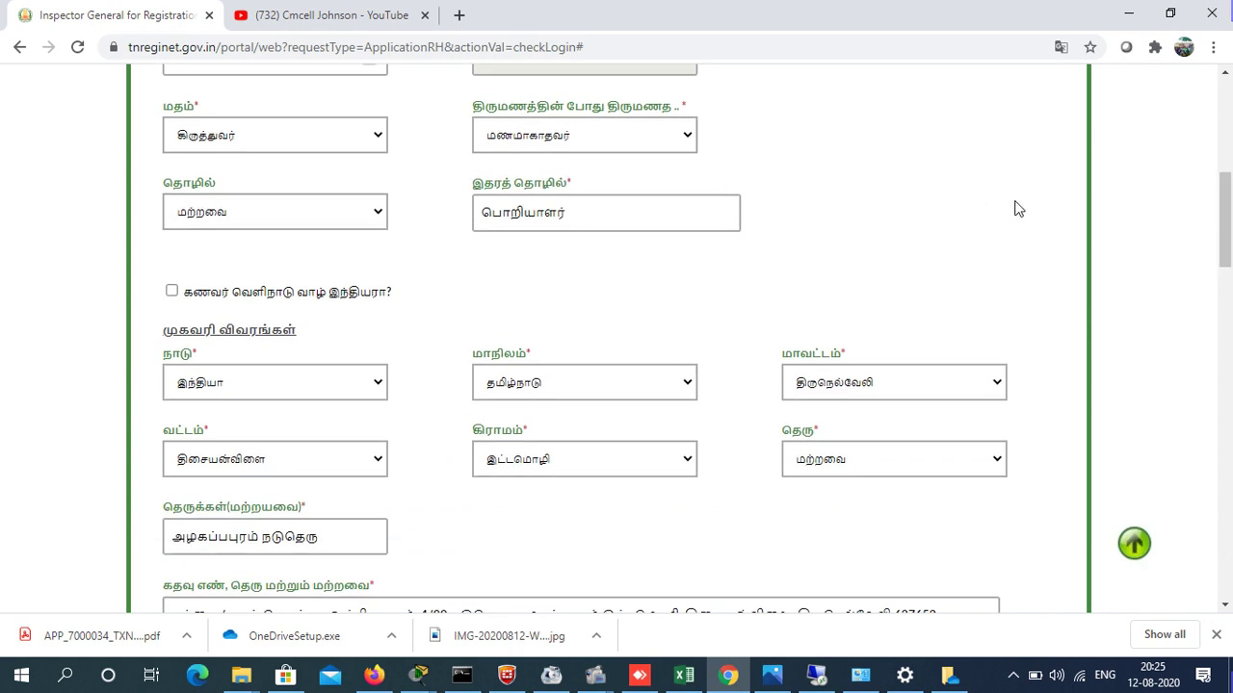
left_click_drag(1227, 202, 1227, 234)
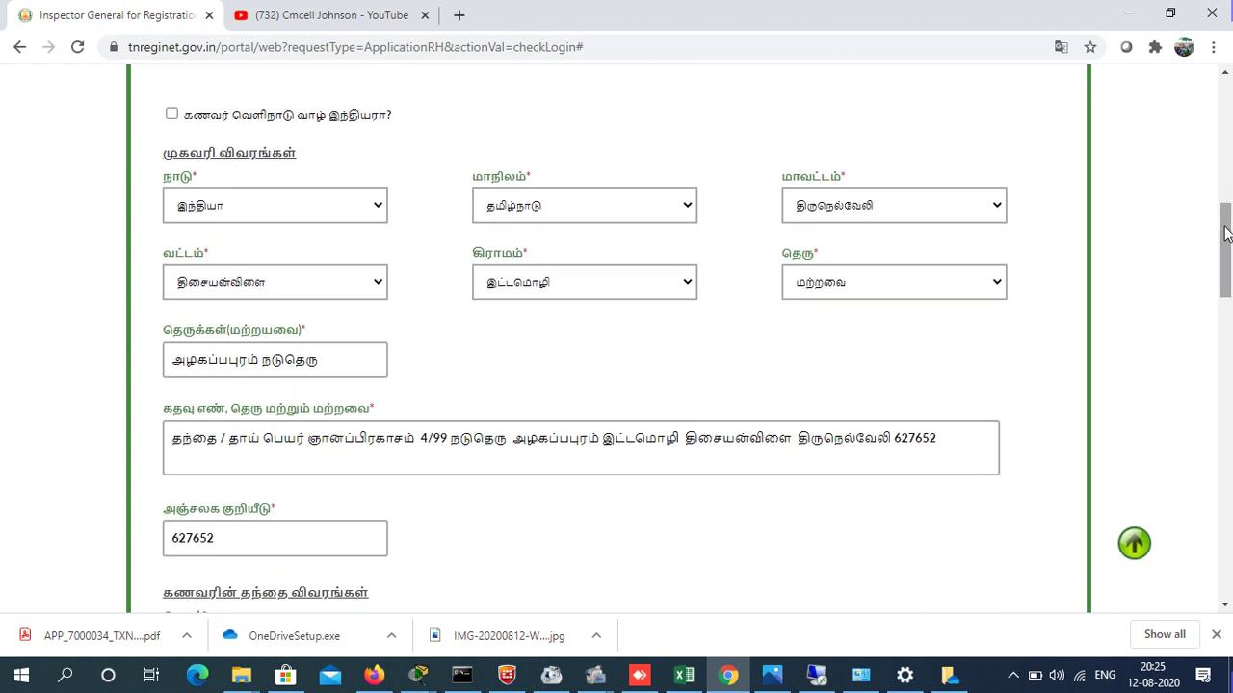
left_click_drag(1227, 234, 1227, 405)
scroll(1229, 440, "down", 3)
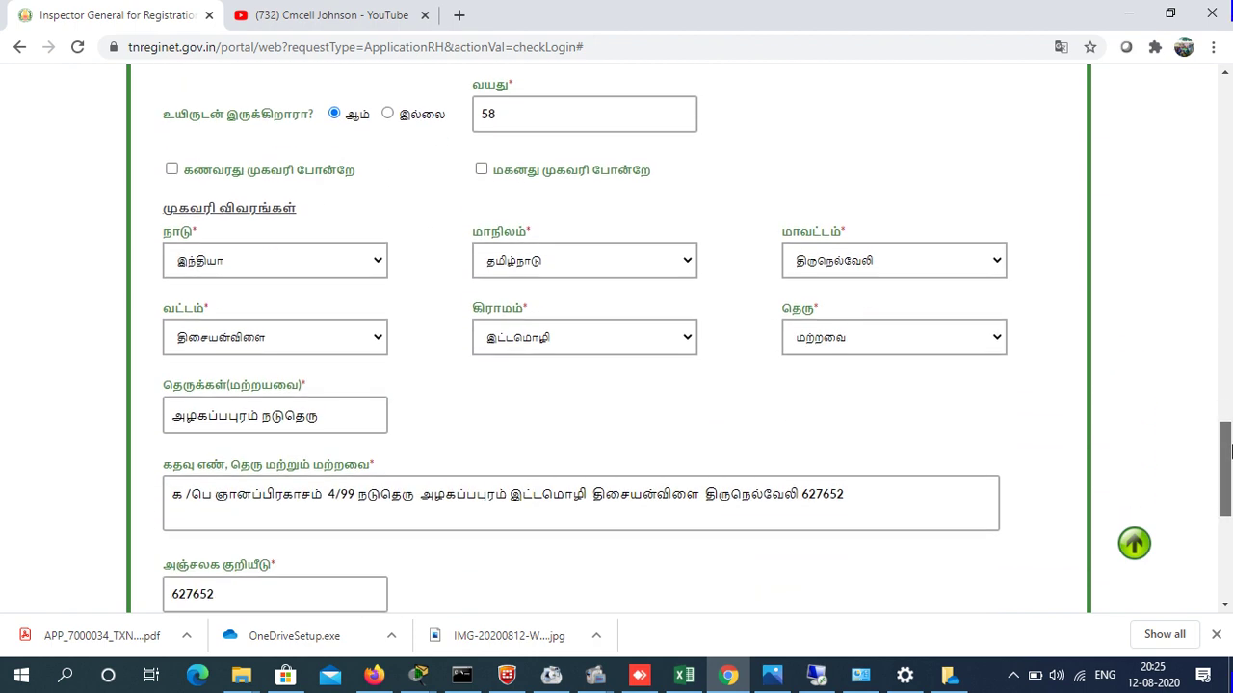
left_click(1050, 511)
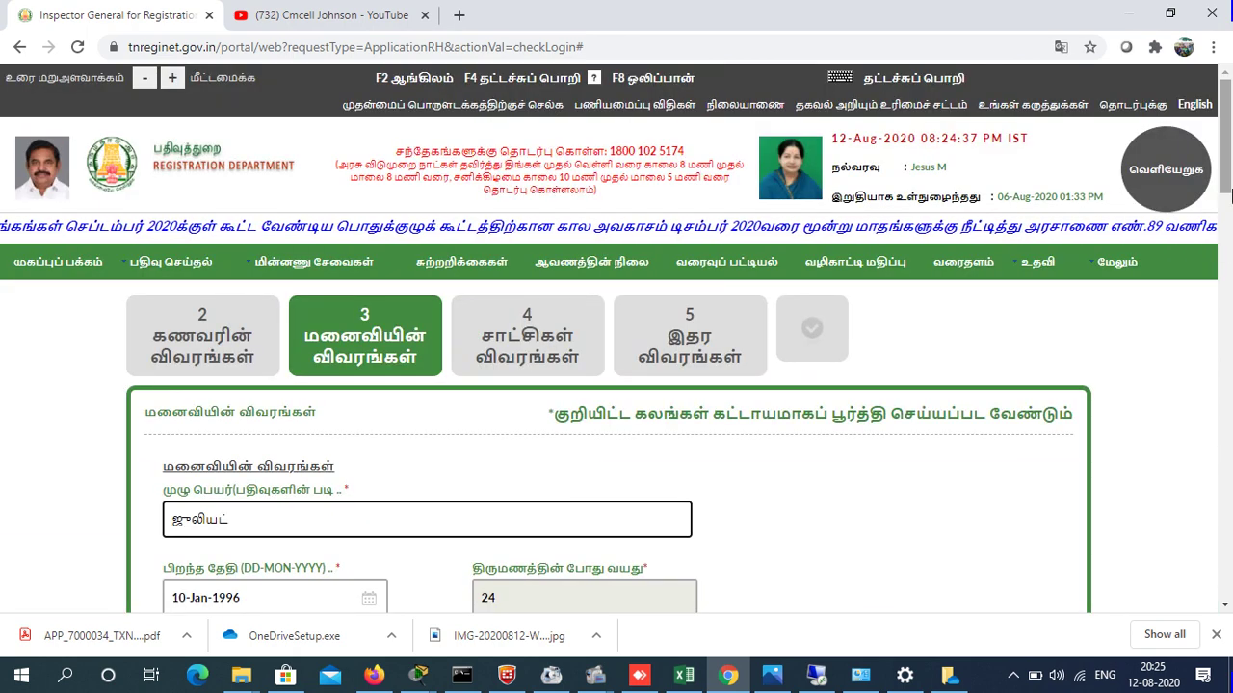
- Review the wife's prefilled details, parents and address, then save them
scroll(1229, 231, "down", 2)
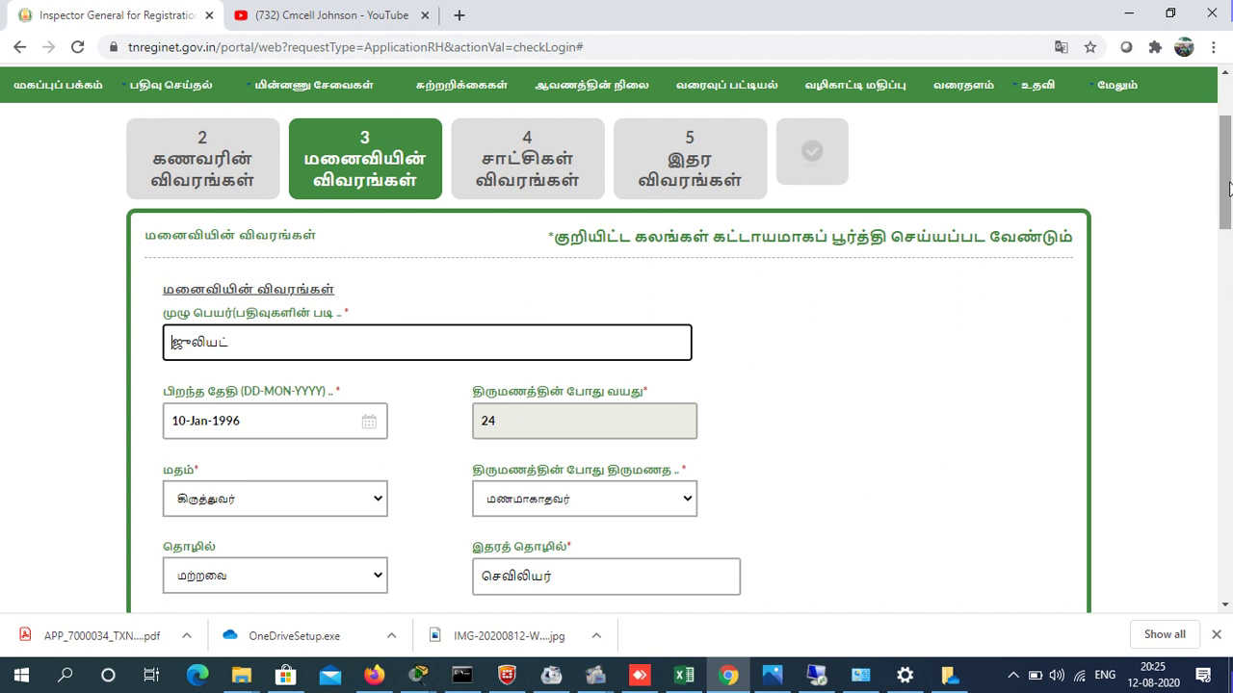
scroll(527, 255, "down", 1)
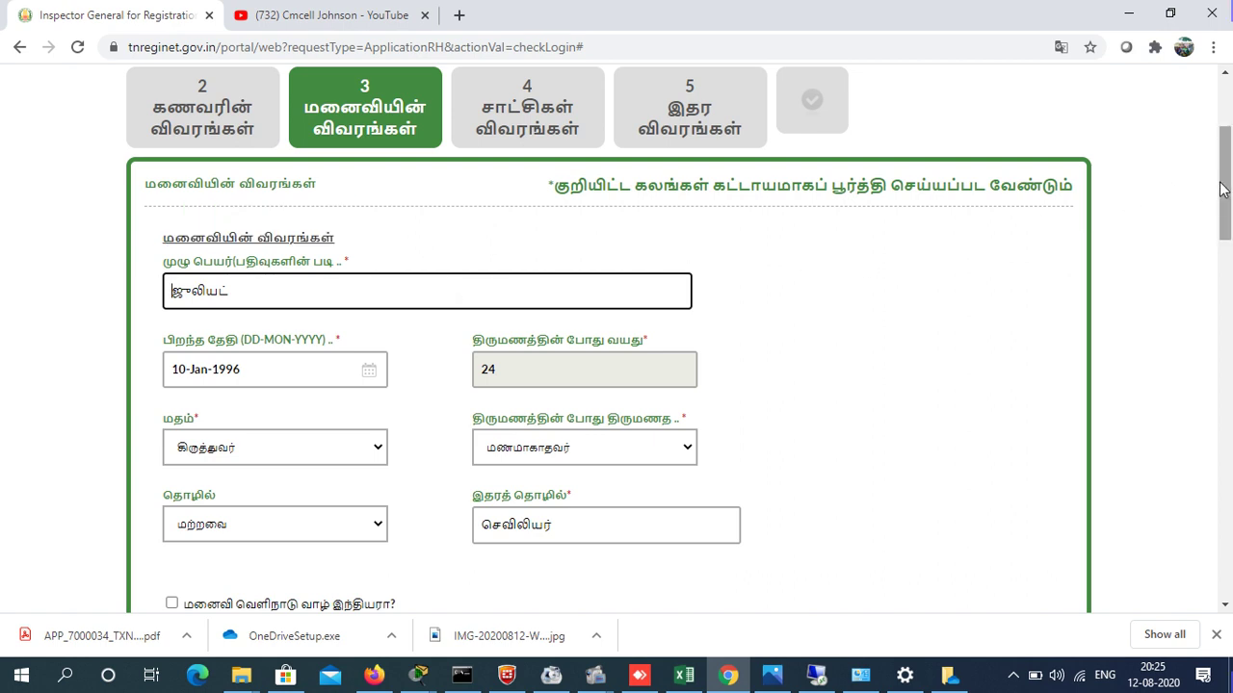
left_click_drag(1225, 188, 1227, 237)
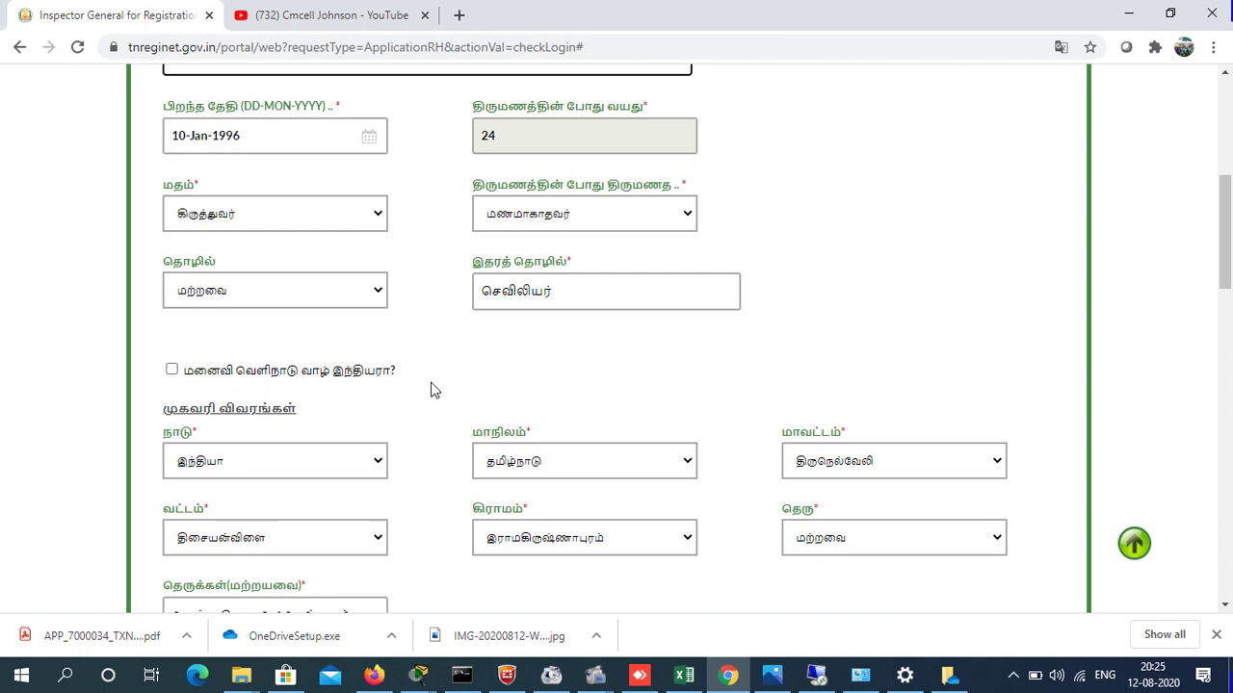
left_click_drag(1229, 213, 1229, 458)
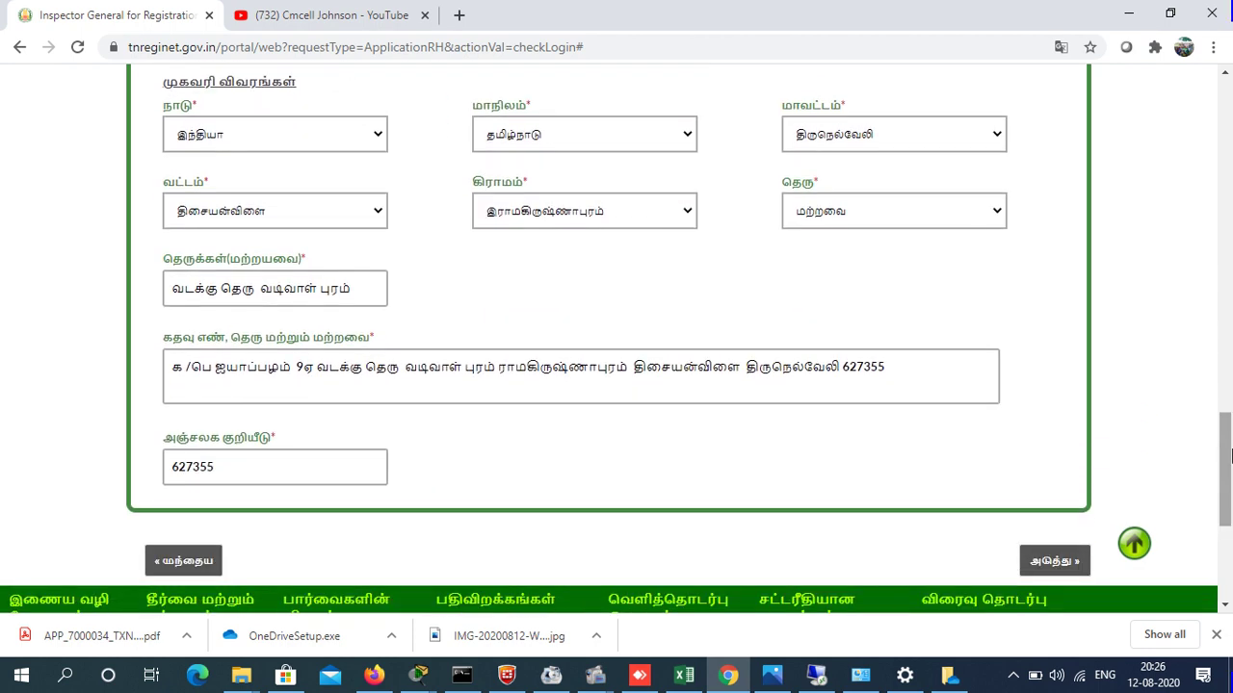
left_click(1075, 561)
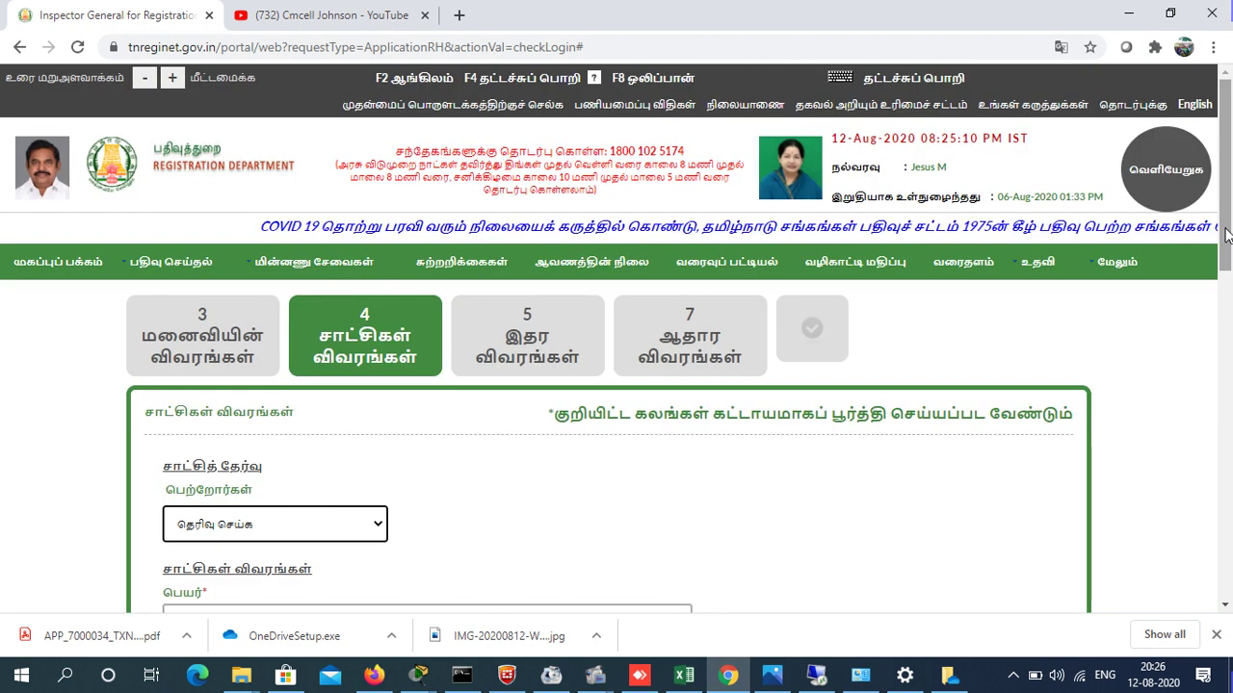
- Check the parent-as-witness list without choosing, then try to move past the witness step
left_click_drag(1226, 235, 1229, 282)
left_click(360, 310)
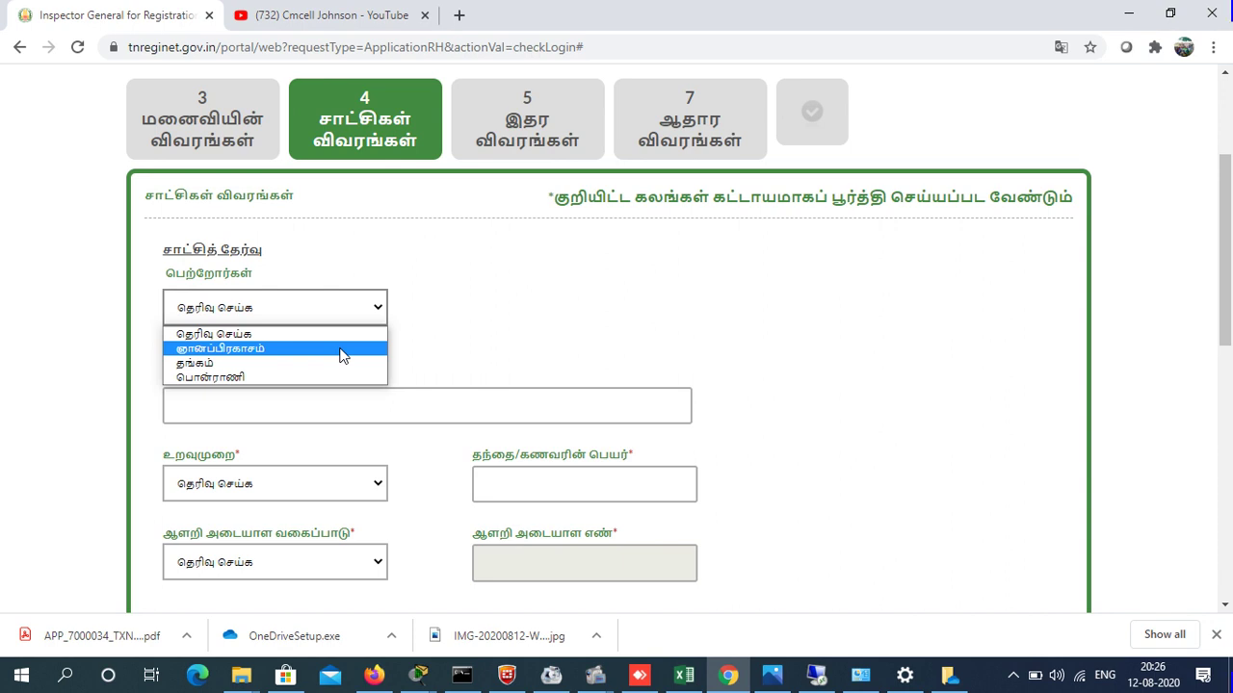
left_click(457, 359)
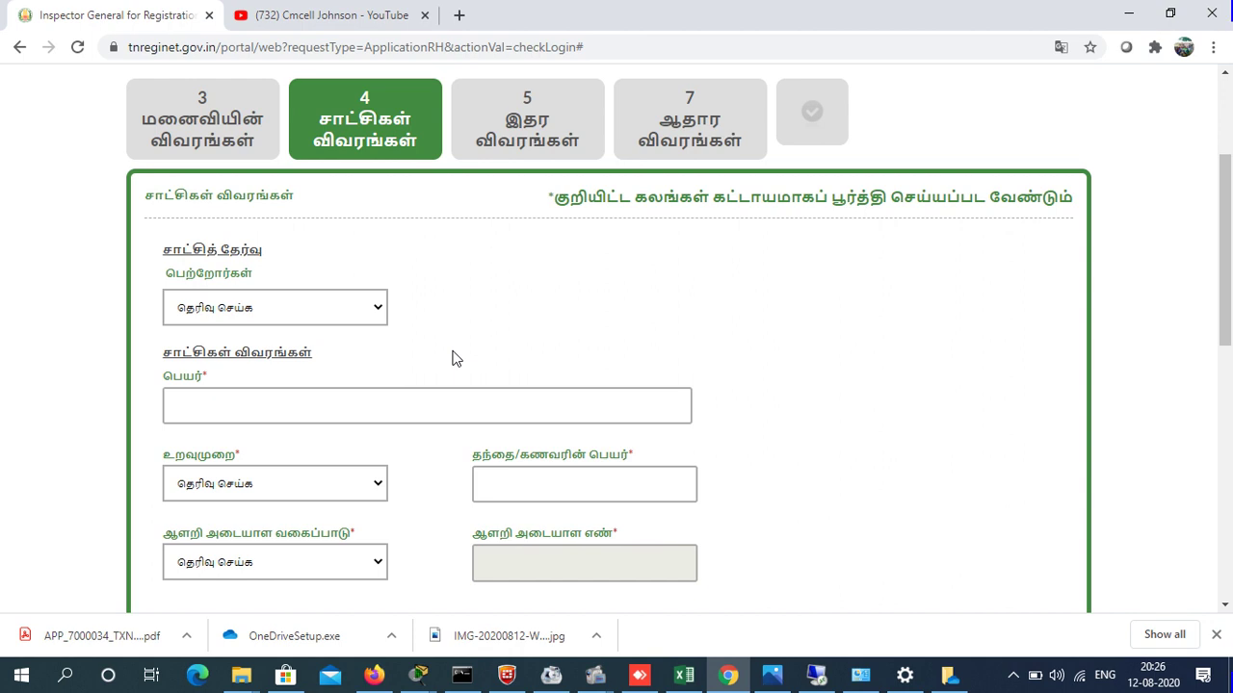
left_click_drag(1225, 198, 1225, 329)
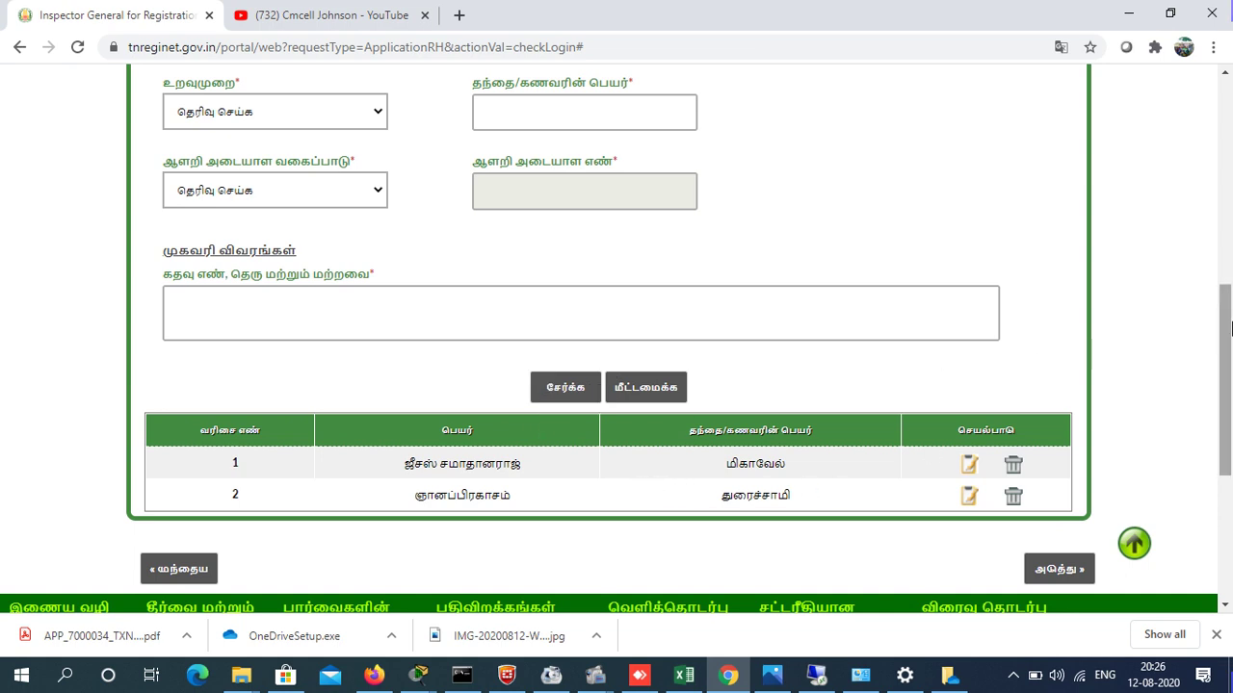
scroll(1231, 327, "down", 2)
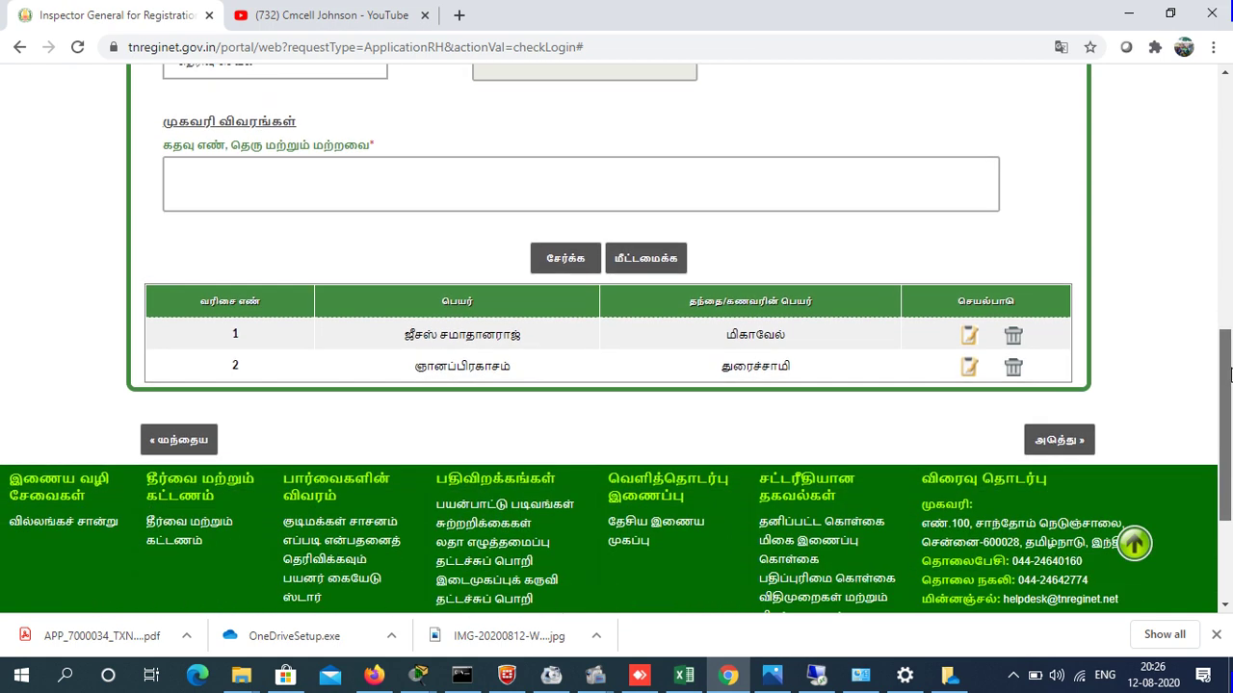
left_click(1060, 441)
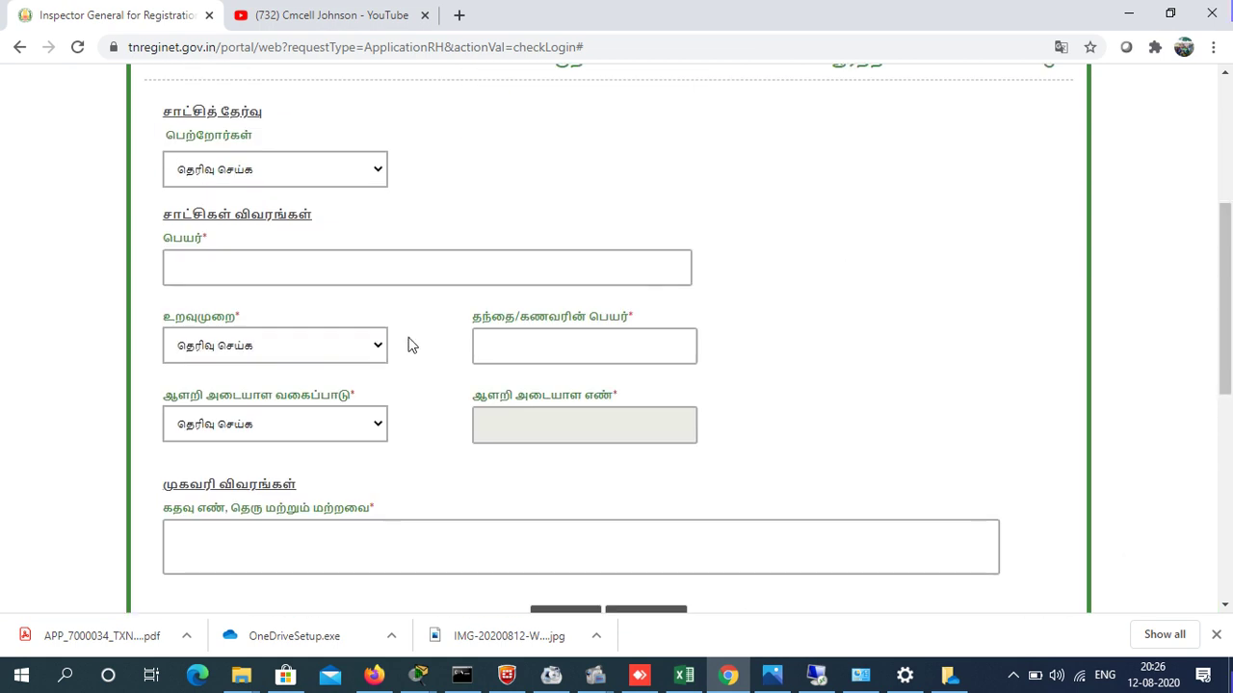
- Leave the witness relationship and ID type unchanged, then submit the two-witness step
left_click(363, 349)
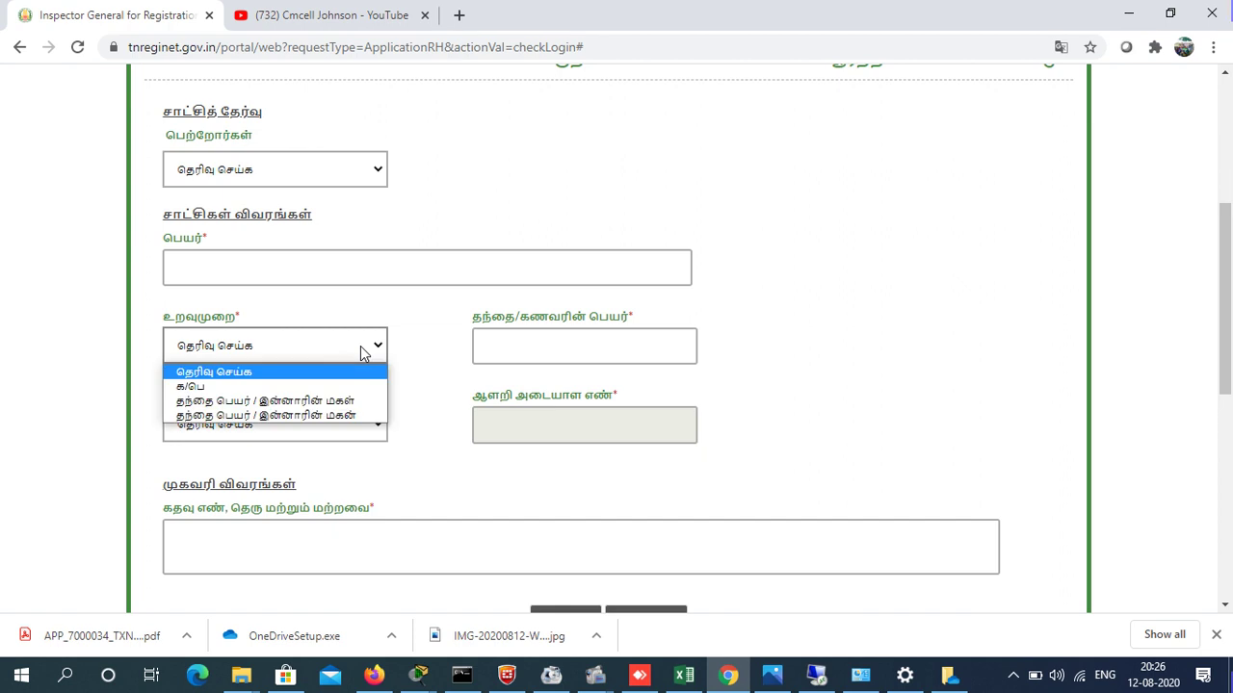
left_click(249, 273)
left_click(343, 355)
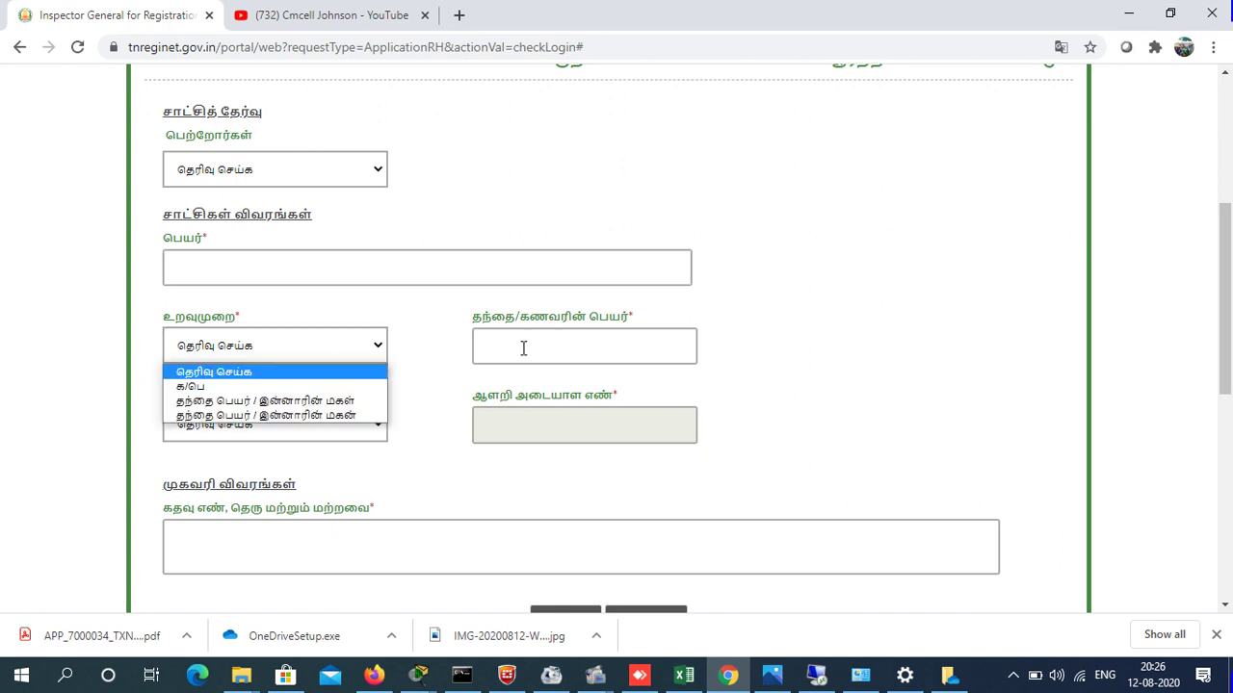
left_click(421, 398)
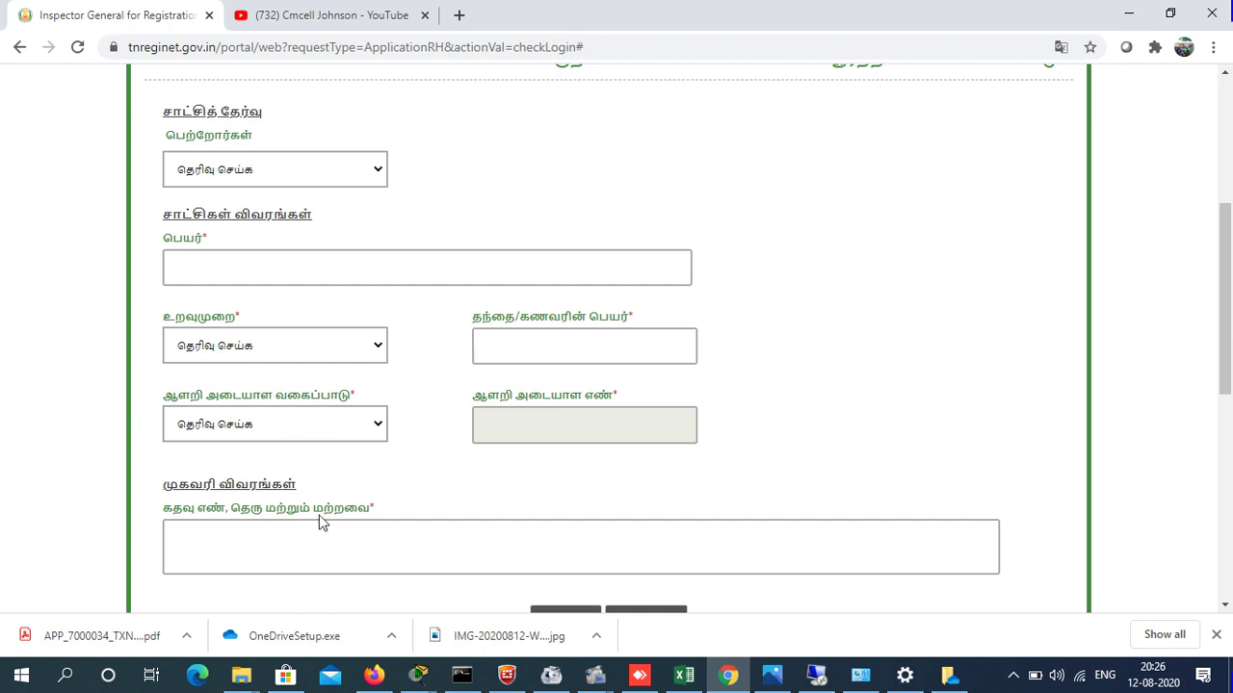
left_click(556, 424)
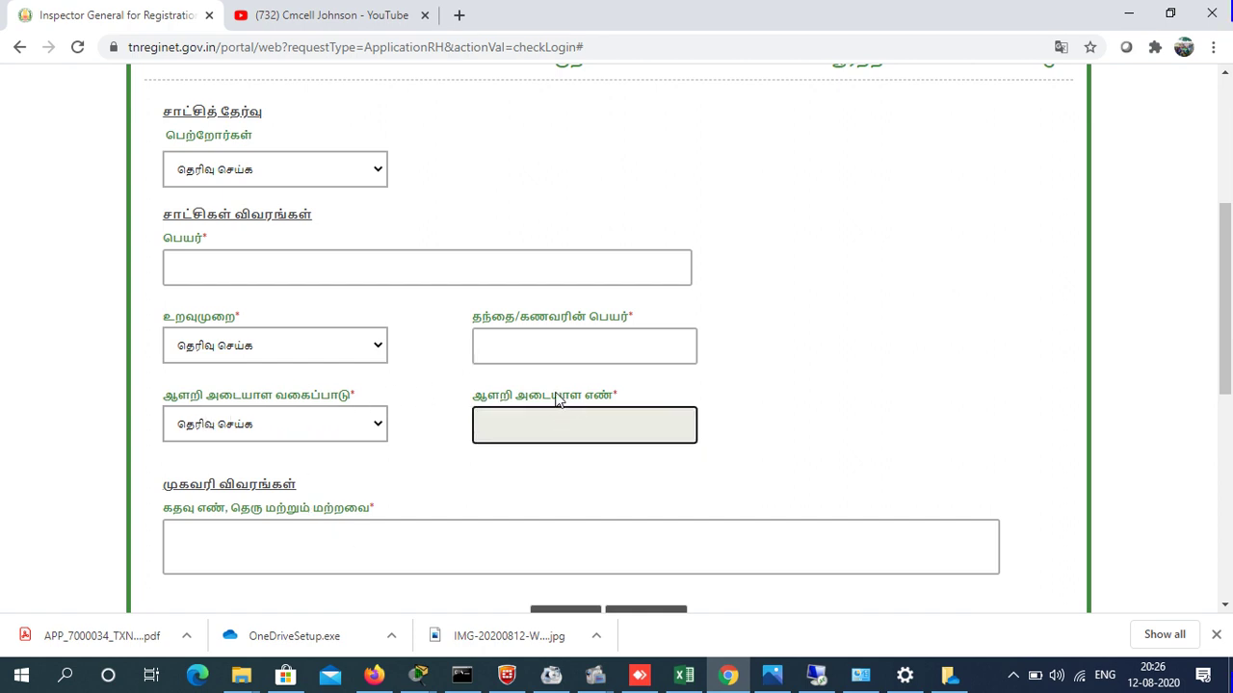
left_click(352, 426)
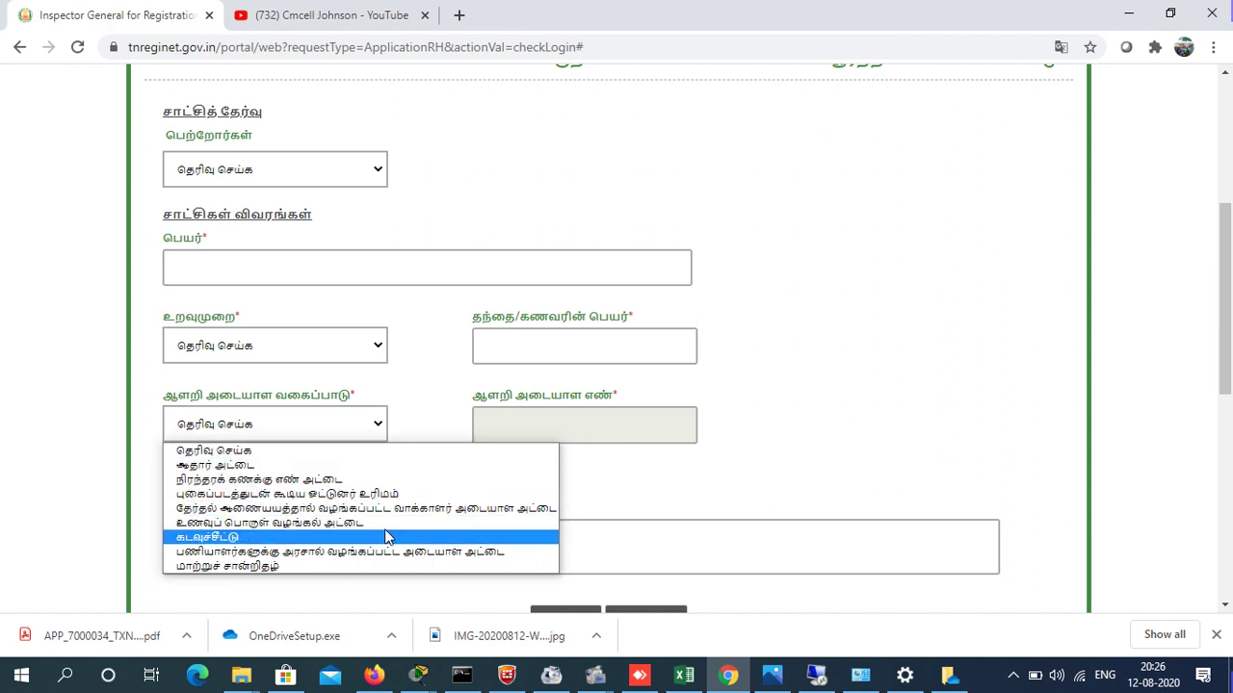
left_click(780, 418)
left_click_drag(1229, 289, 1229, 409)
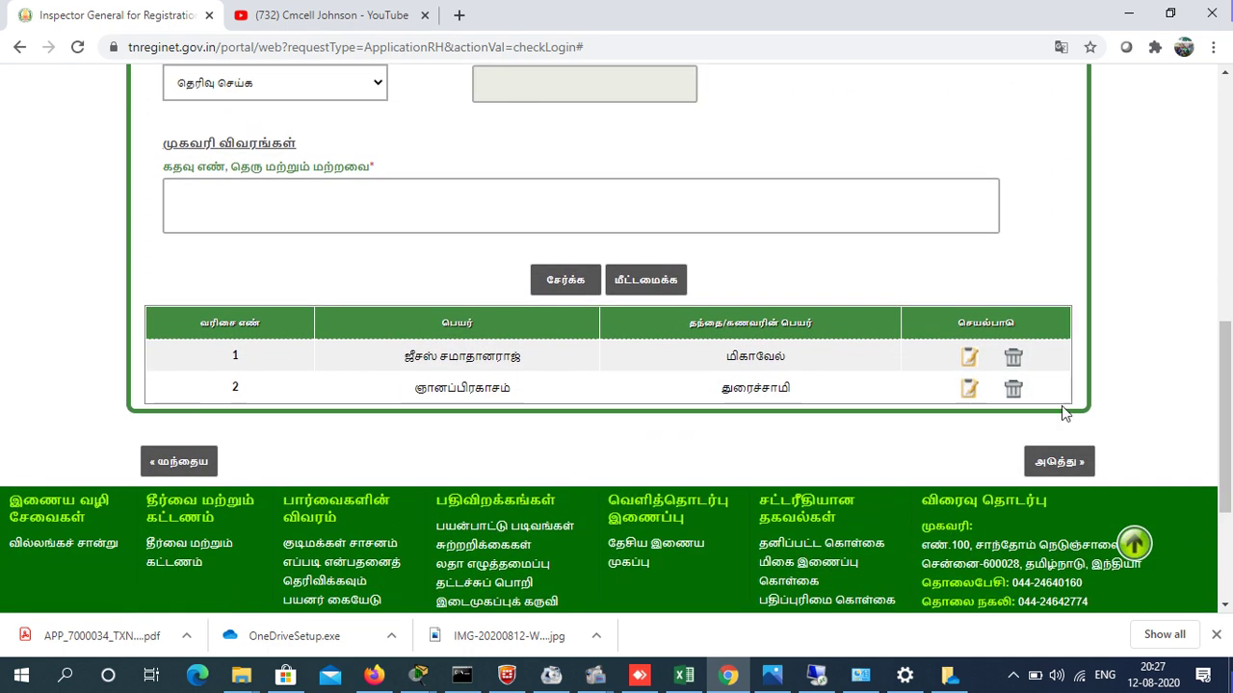
left_click(1064, 464)
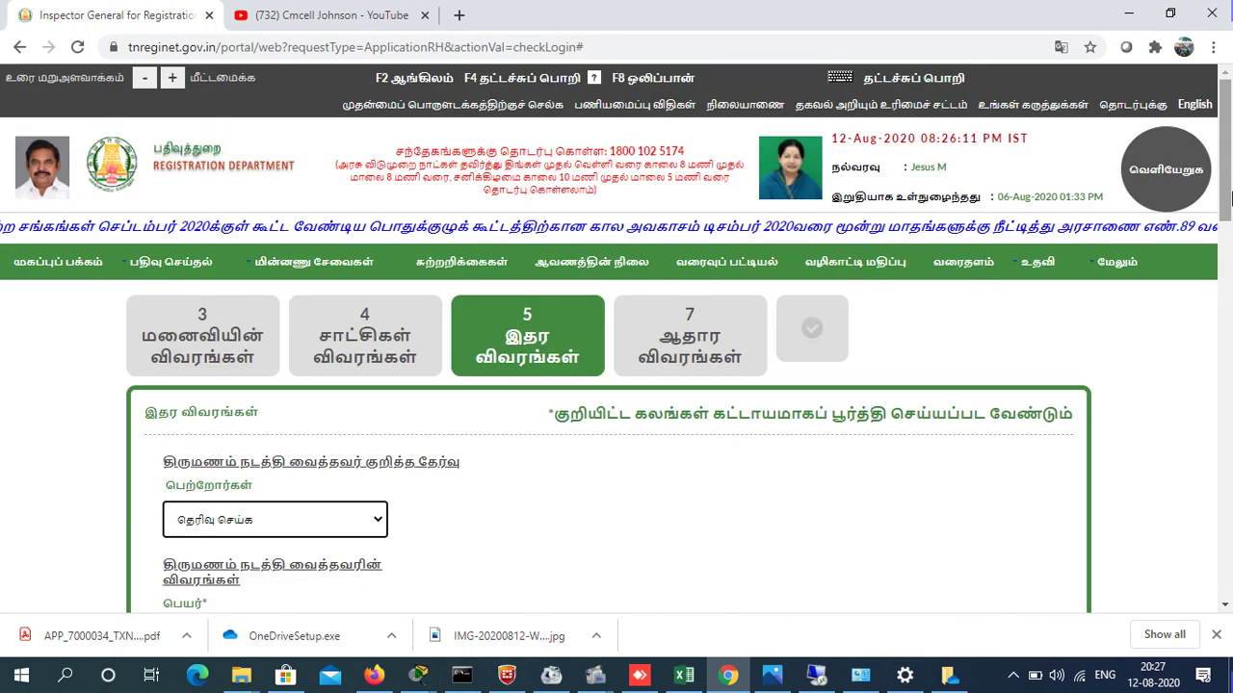
- Keep the marriage conductor unchanged and review prior registration, 1 copy, and husband as applicant
left_click_drag(1230, 198, 1230, 233)
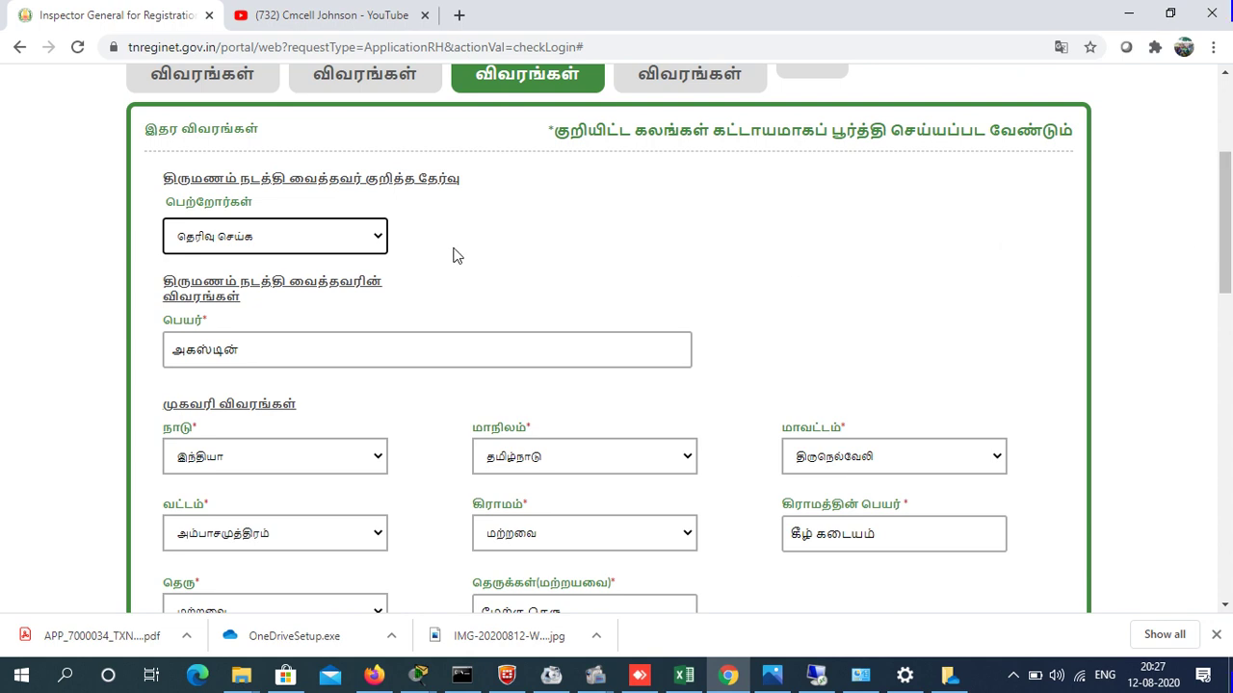
left_click(363, 243)
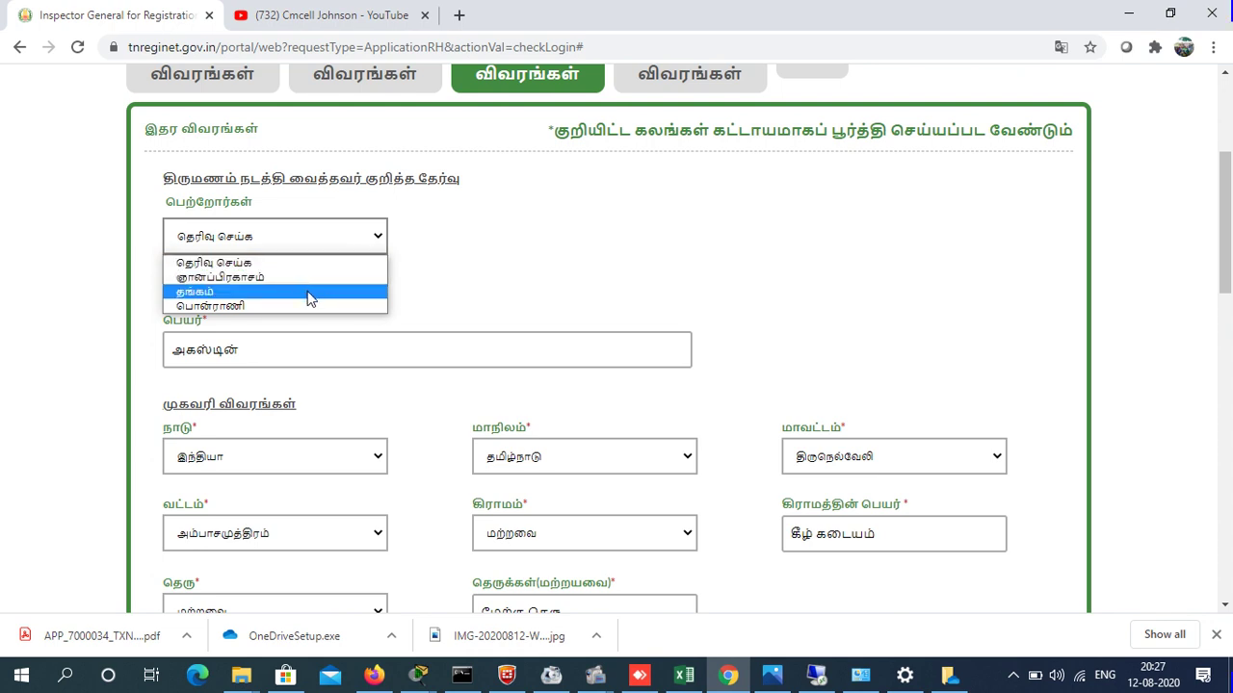
left_click(449, 278)
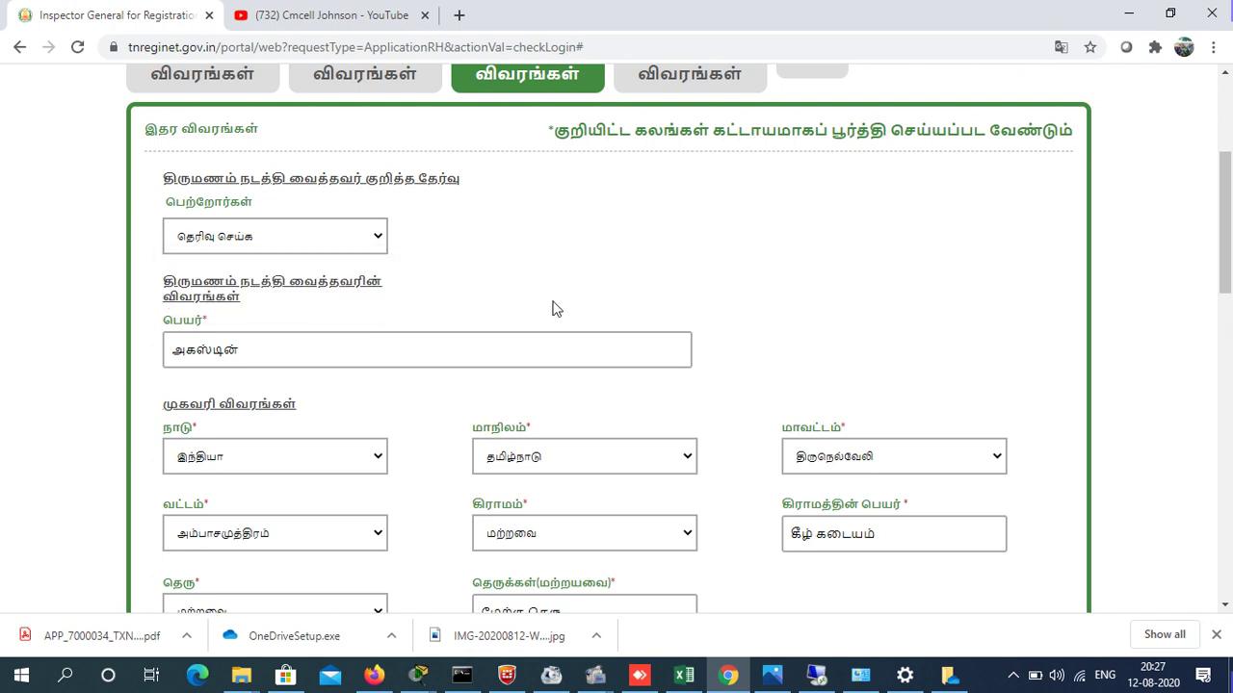
left_click_drag(1226, 206, 1225, 243)
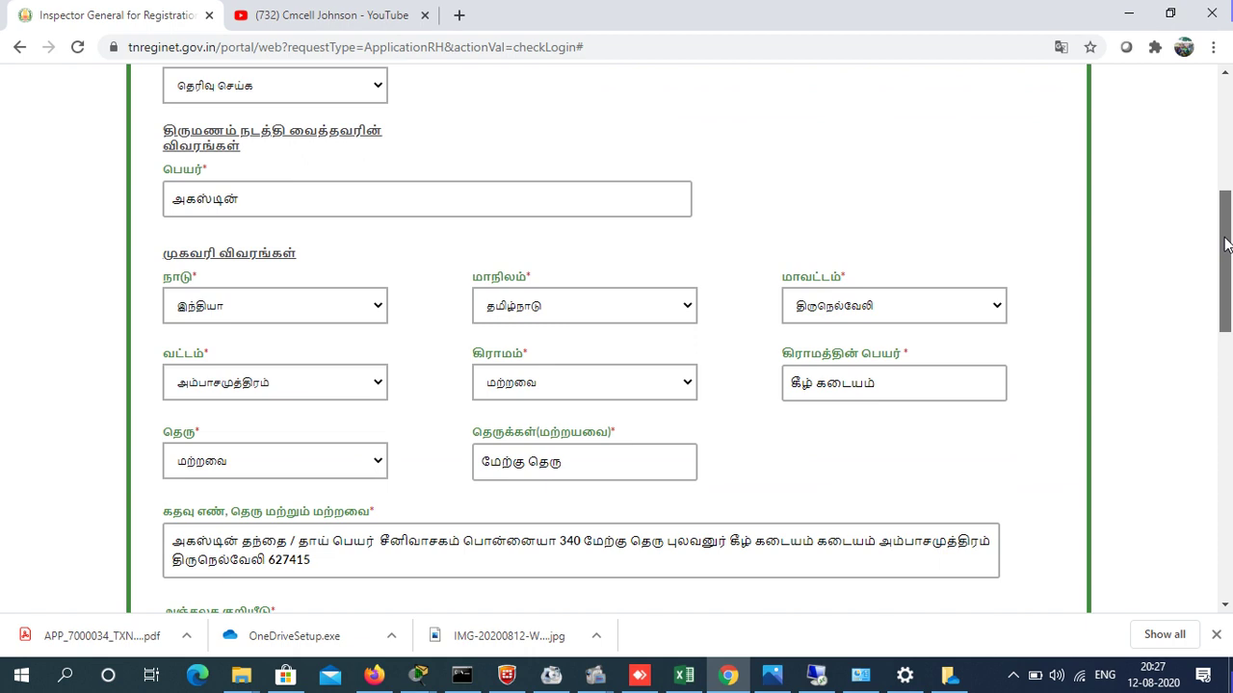
left_click_drag(1226, 244, 1226, 352)
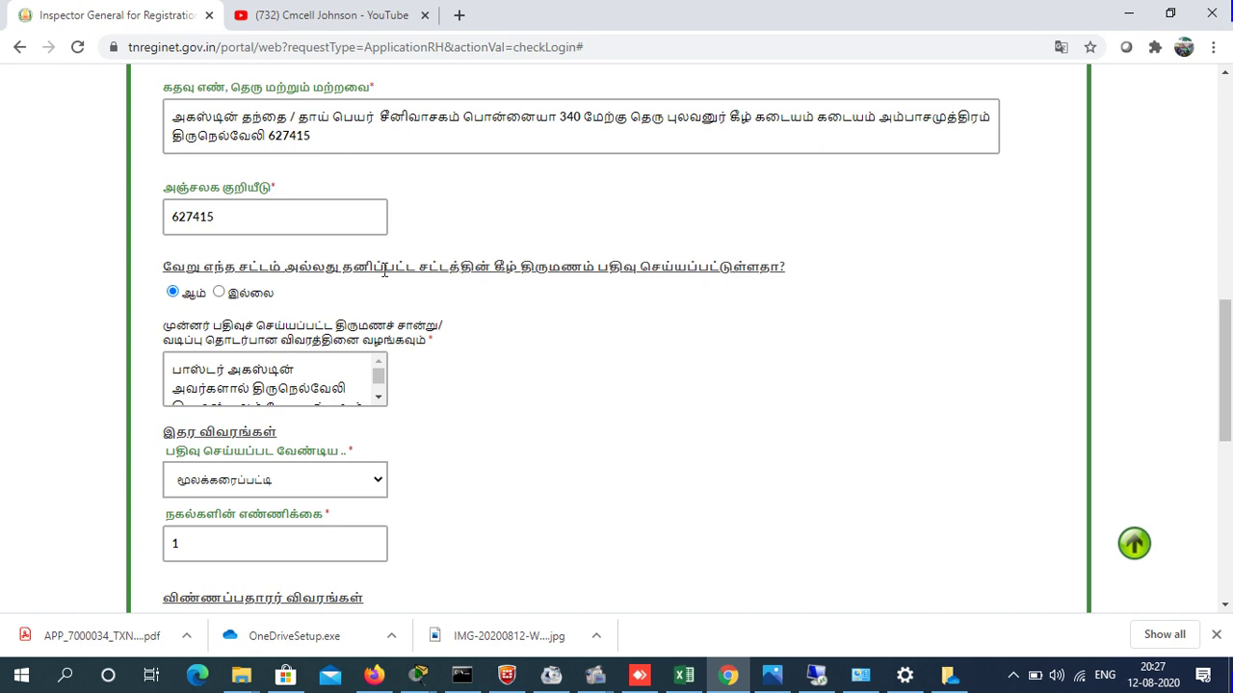
left_click_drag(378, 385, 381, 402)
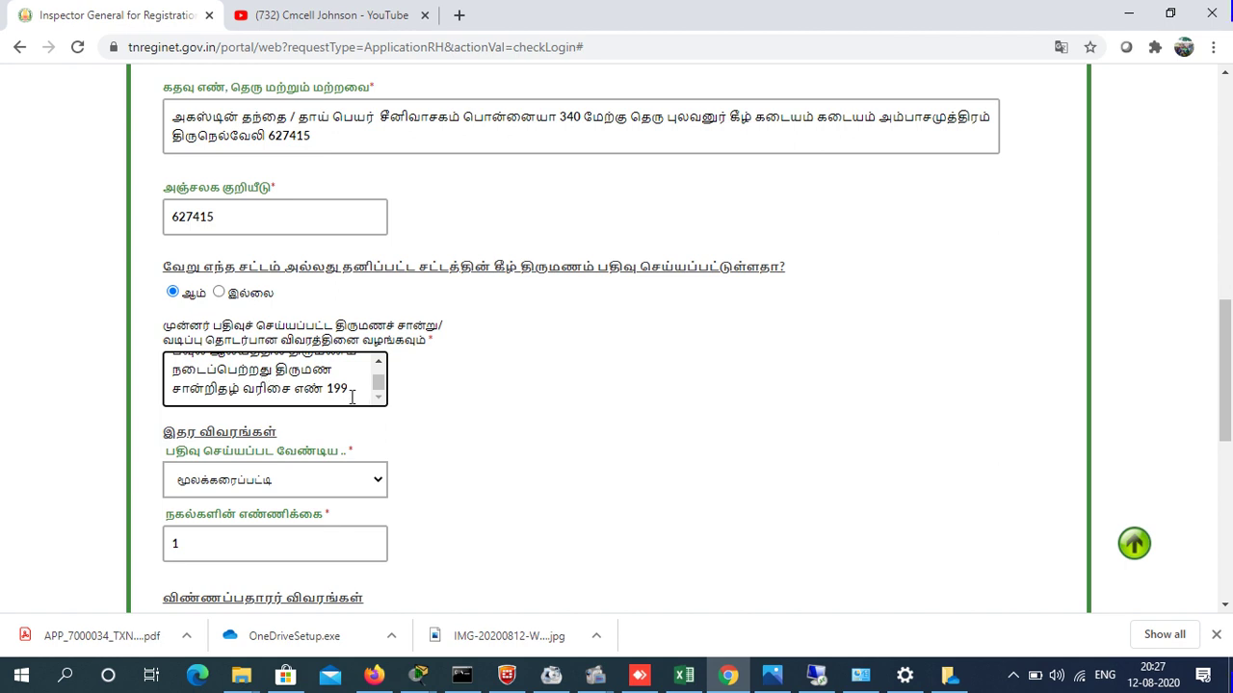
left_click_drag(1230, 361, 1231, 402)
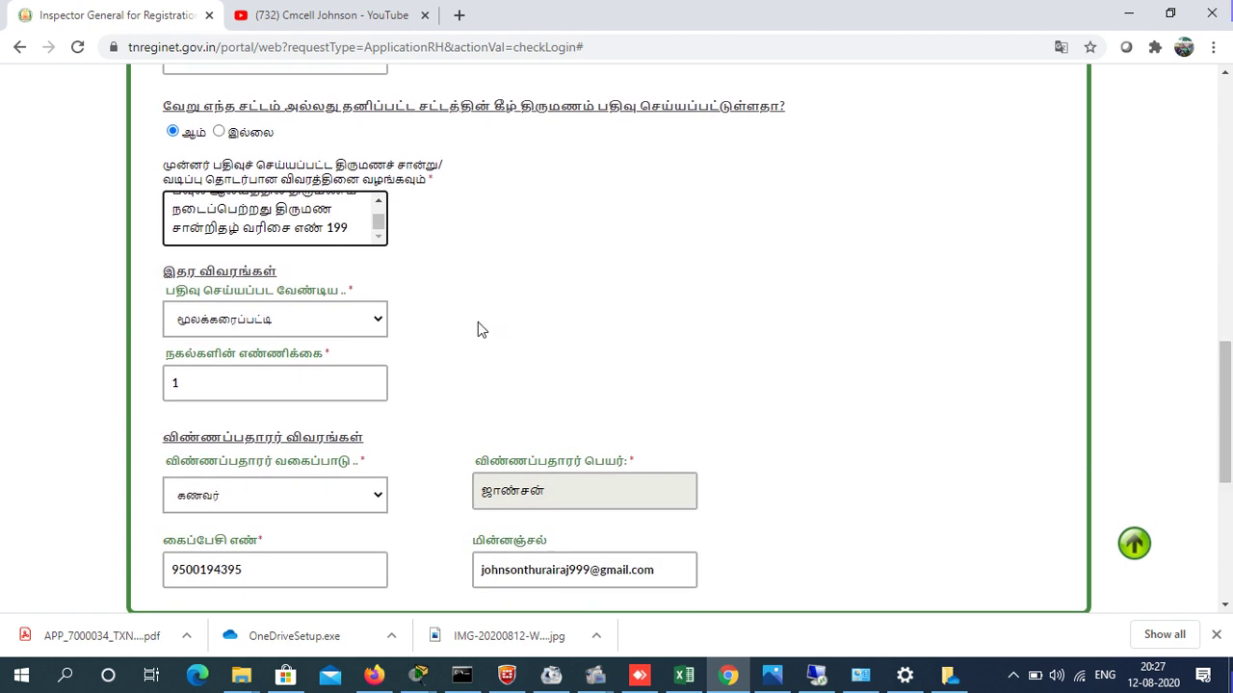
- Change the certificate copies count to 10, leaving the registration office unchanged
left_click(219, 390)
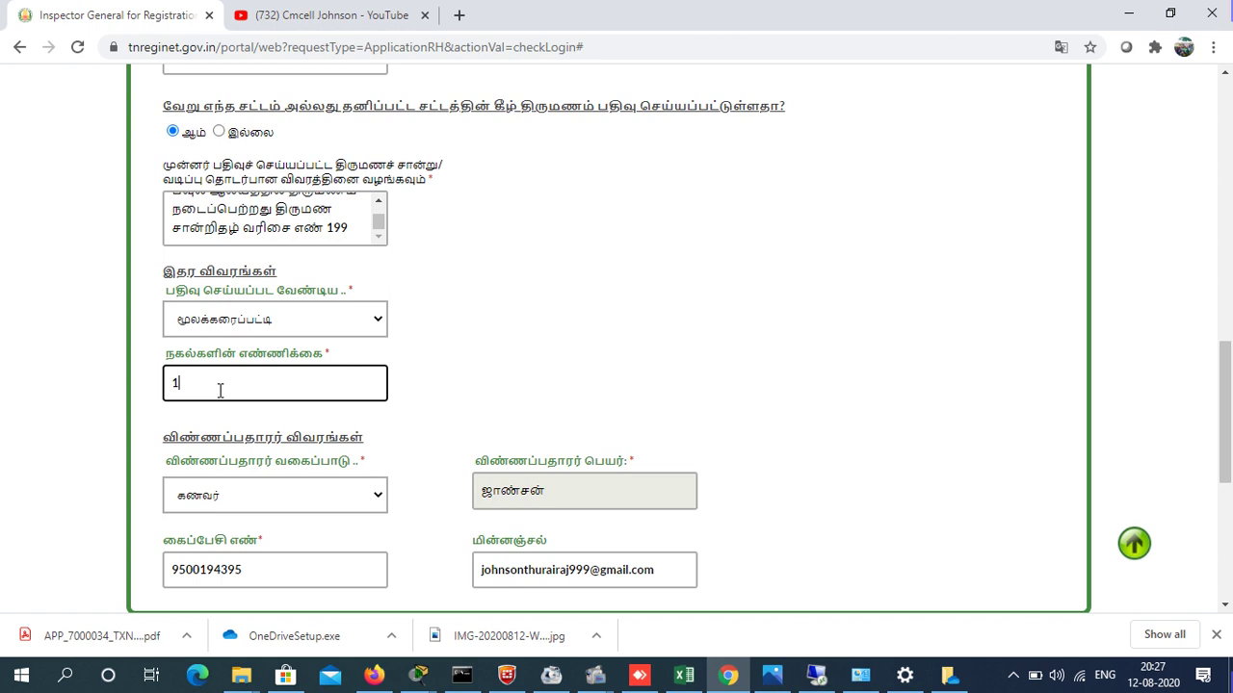
key("BackSpace")
type("5")
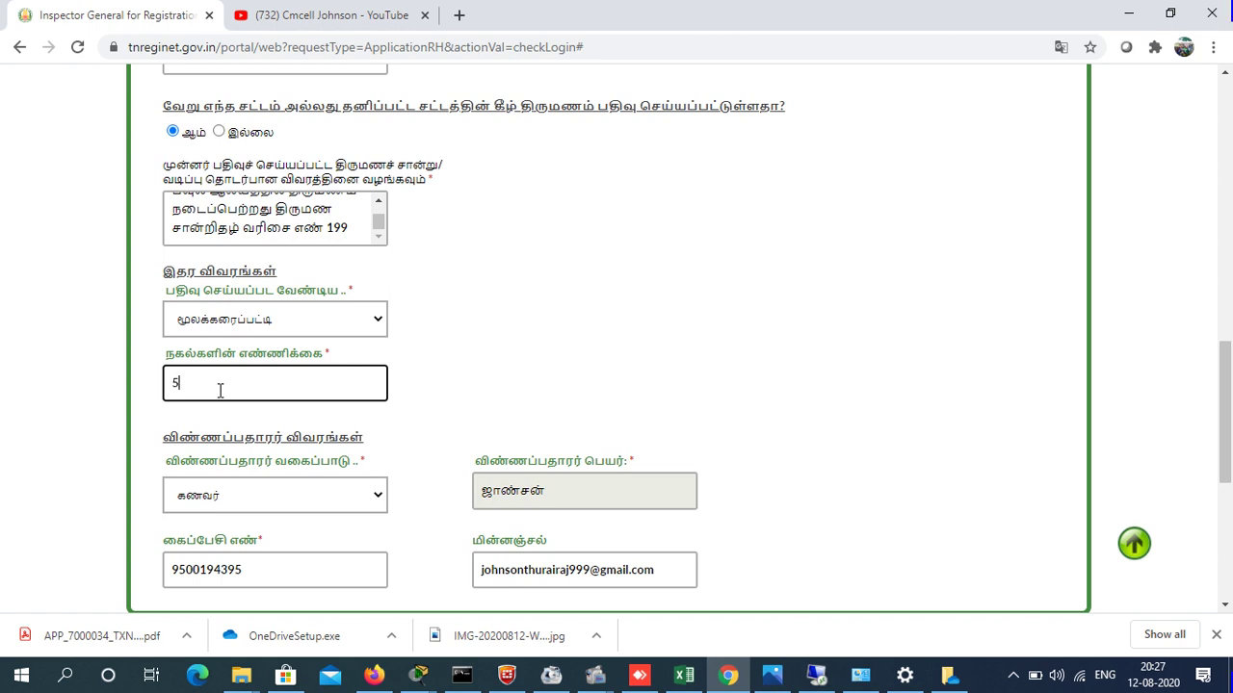
left_click(339, 328)
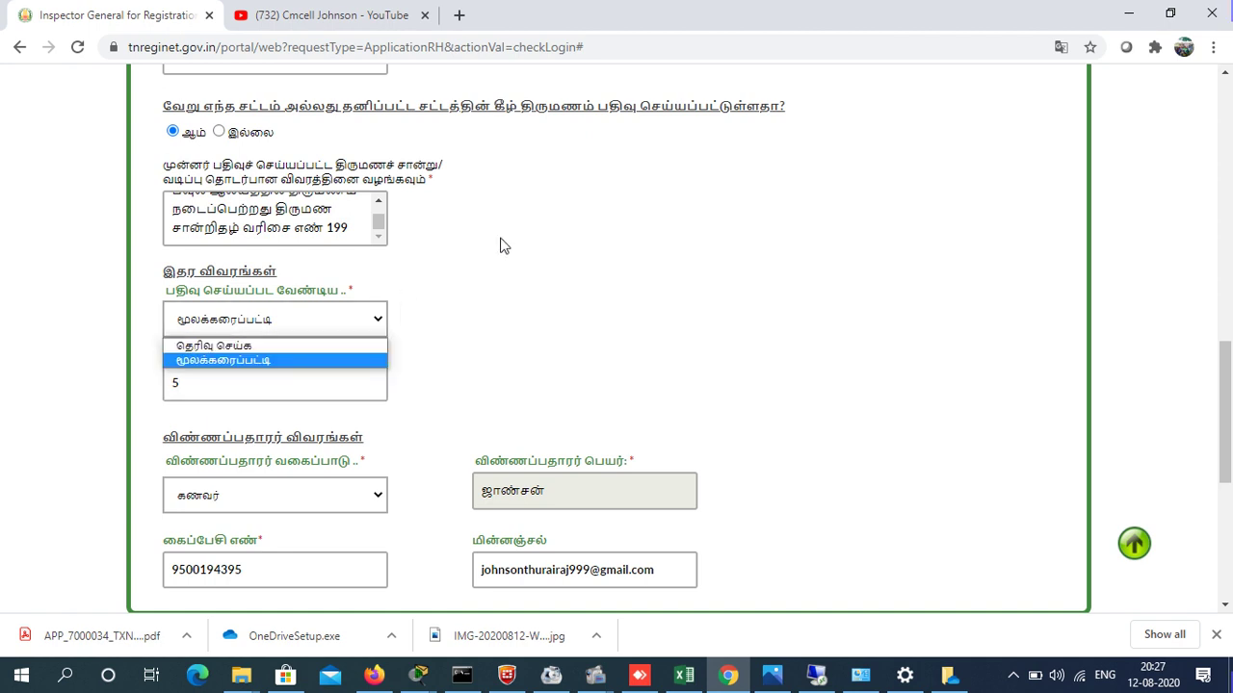
key("Up")
left_click(432, 350)
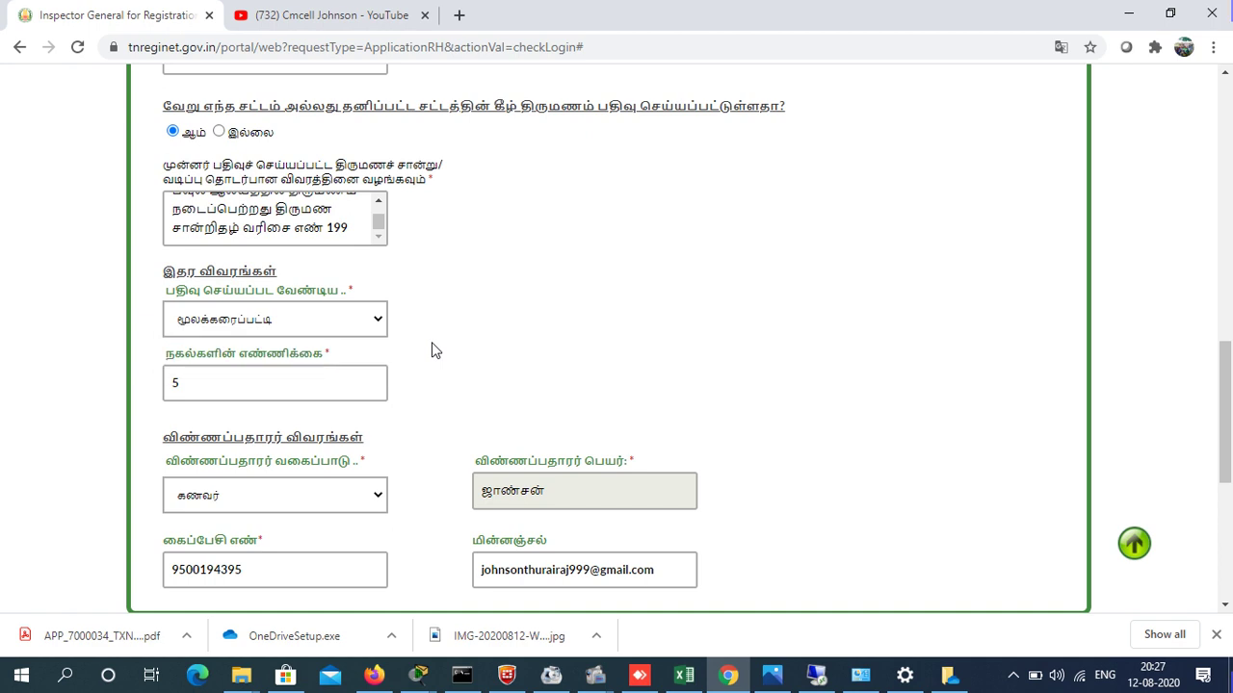
left_click(202, 386)
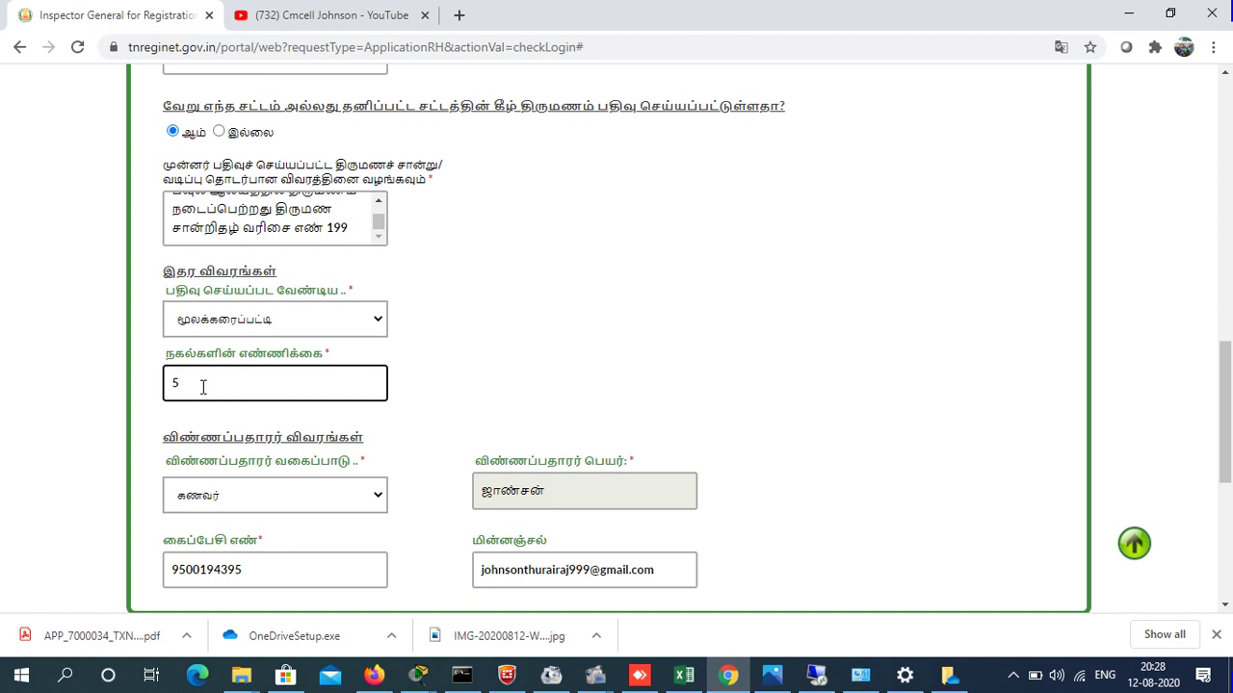
key("BackSpace")
type("1")
key("BackSpace")
type("100")
key("BackSpace")
type("0")
key("BackSpace")
- Keep husband as the applicant type and continue to the Aadhaar ID details step
scroll(1225, 414, "down", 2)
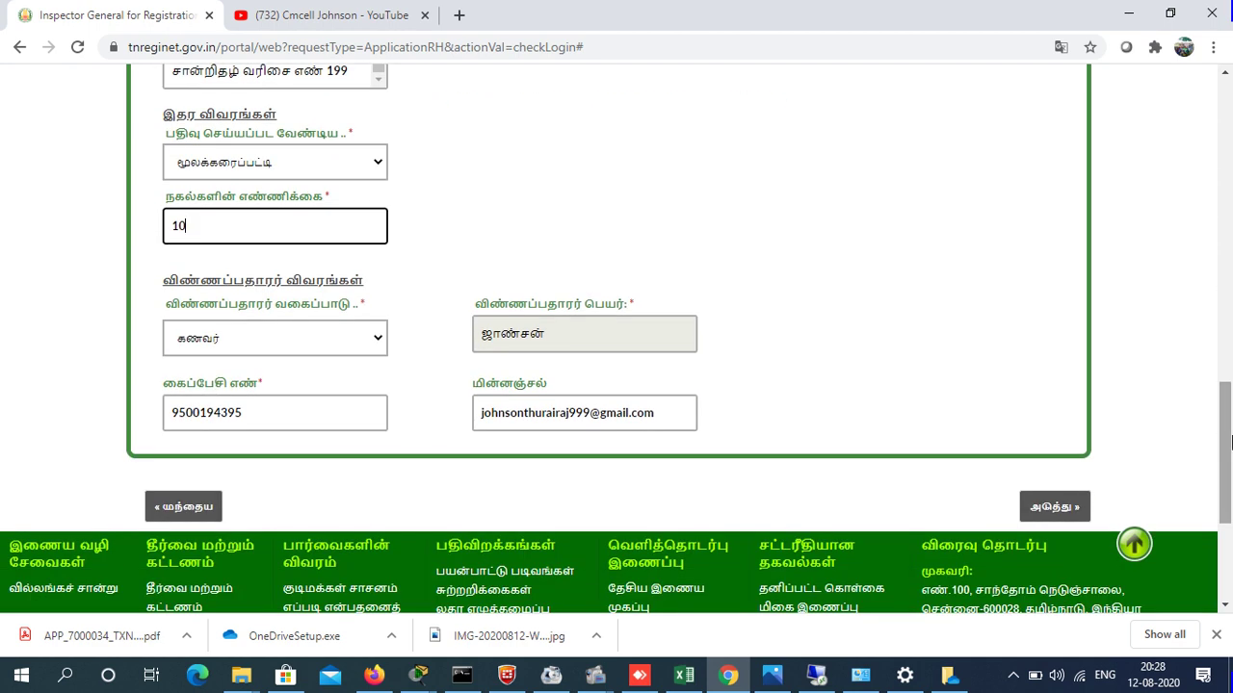
left_click(359, 346)
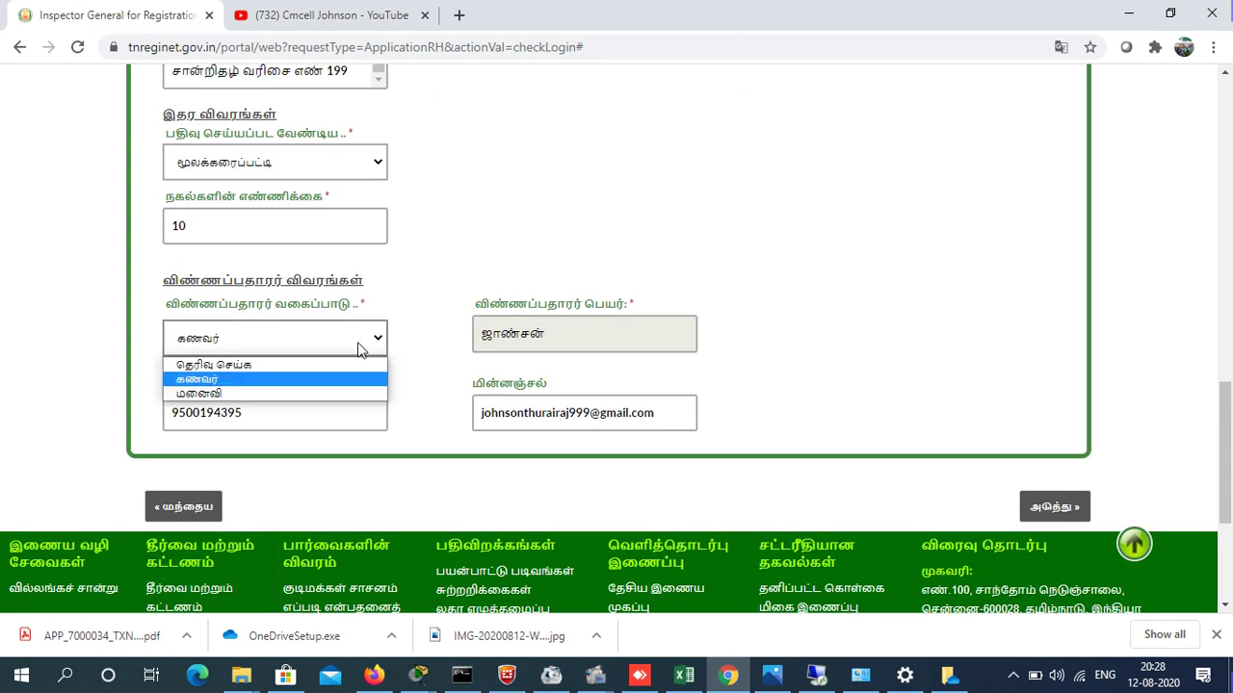
left_click(403, 366)
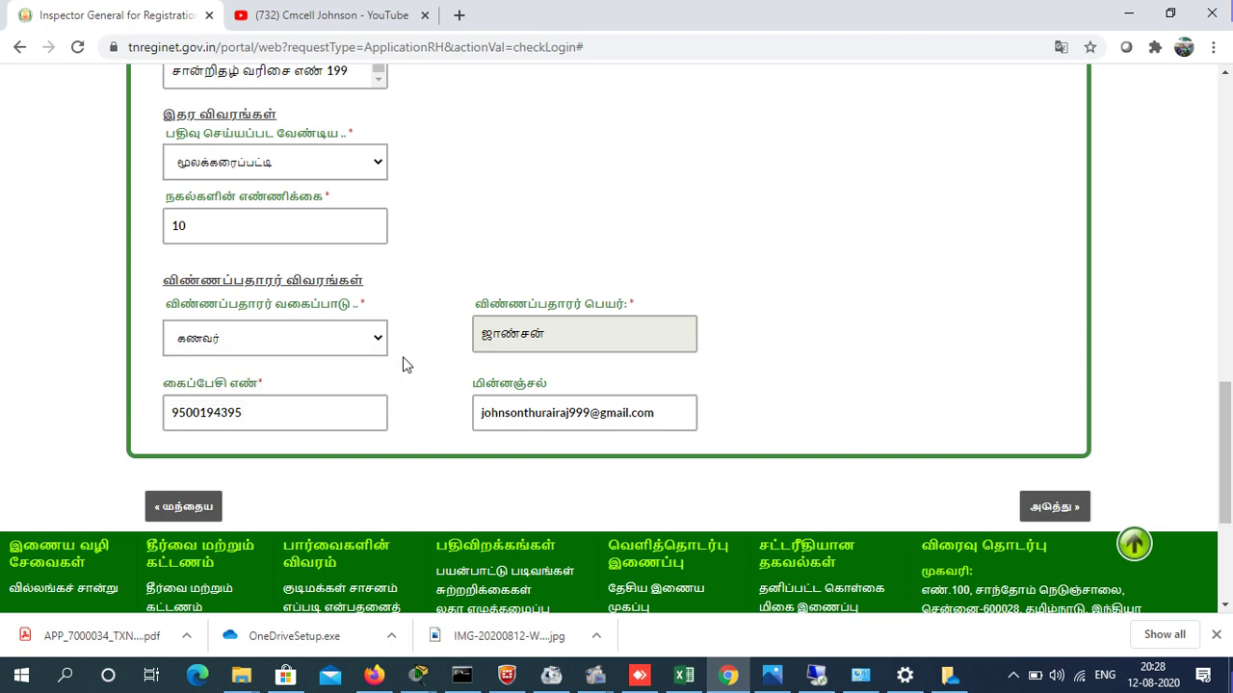
left_click(1066, 511)
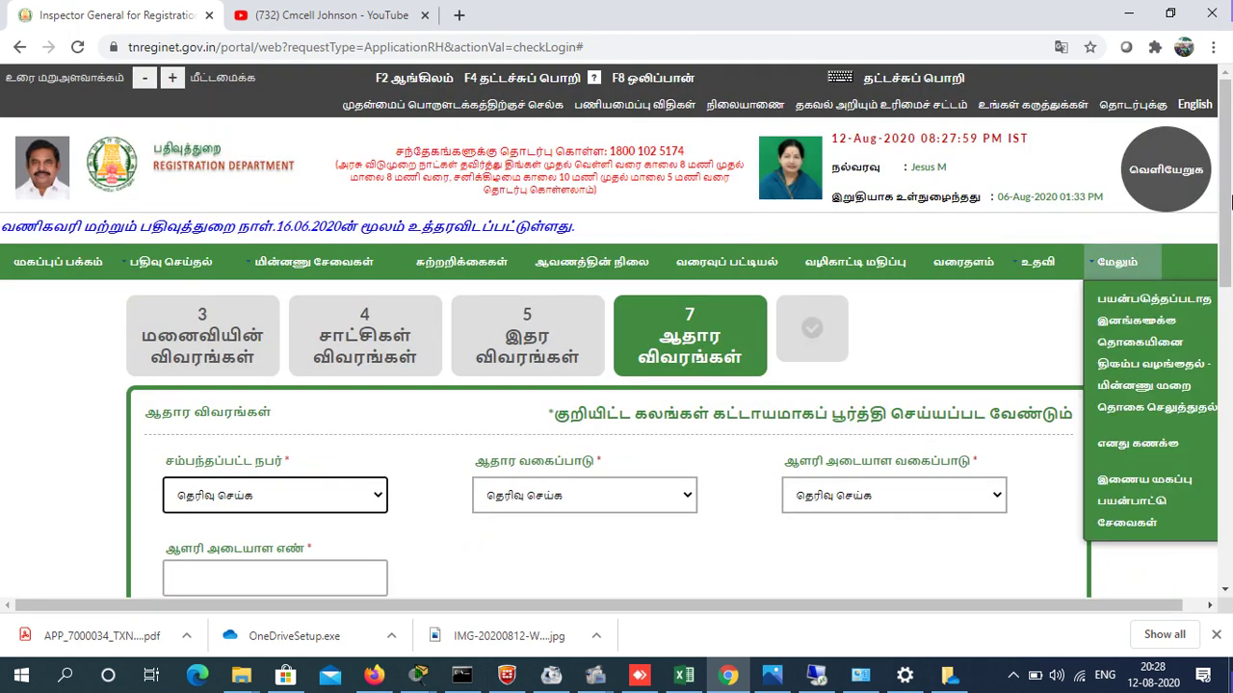
- Set சம்பந்தப்பட்ட நபர் to கணவர் (husband) in the supporting documents table
left_click_drag(1230, 171, 1231, 180)
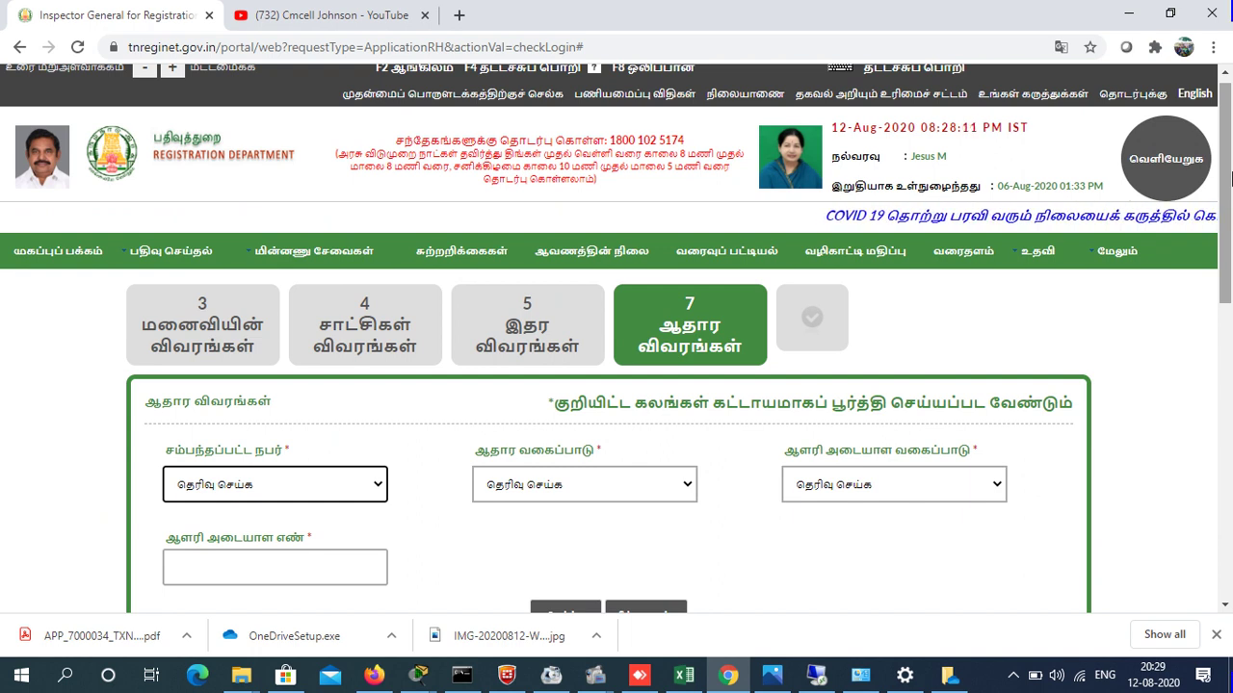
left_click_drag(1230, 176, 1226, 322)
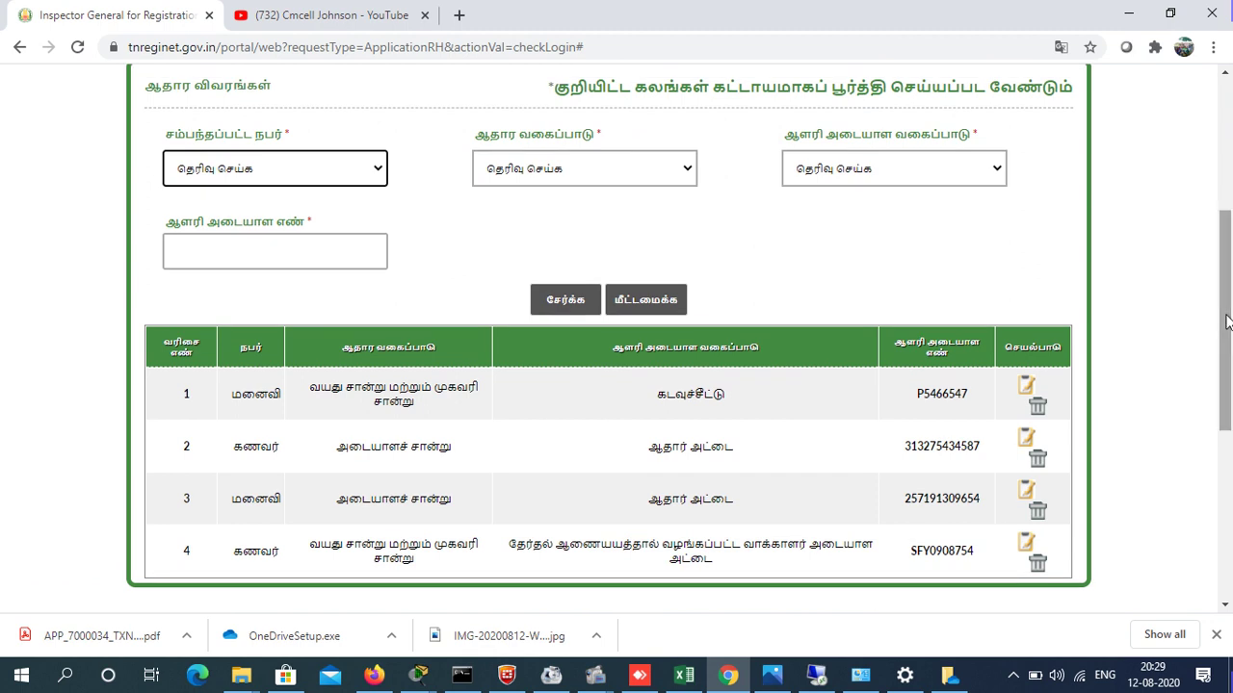
mouse_move(1227, 322)
left_mouse_down()
mouse_move(1227, 279)
mouse_move(1227, 318)
left_mouse_up()
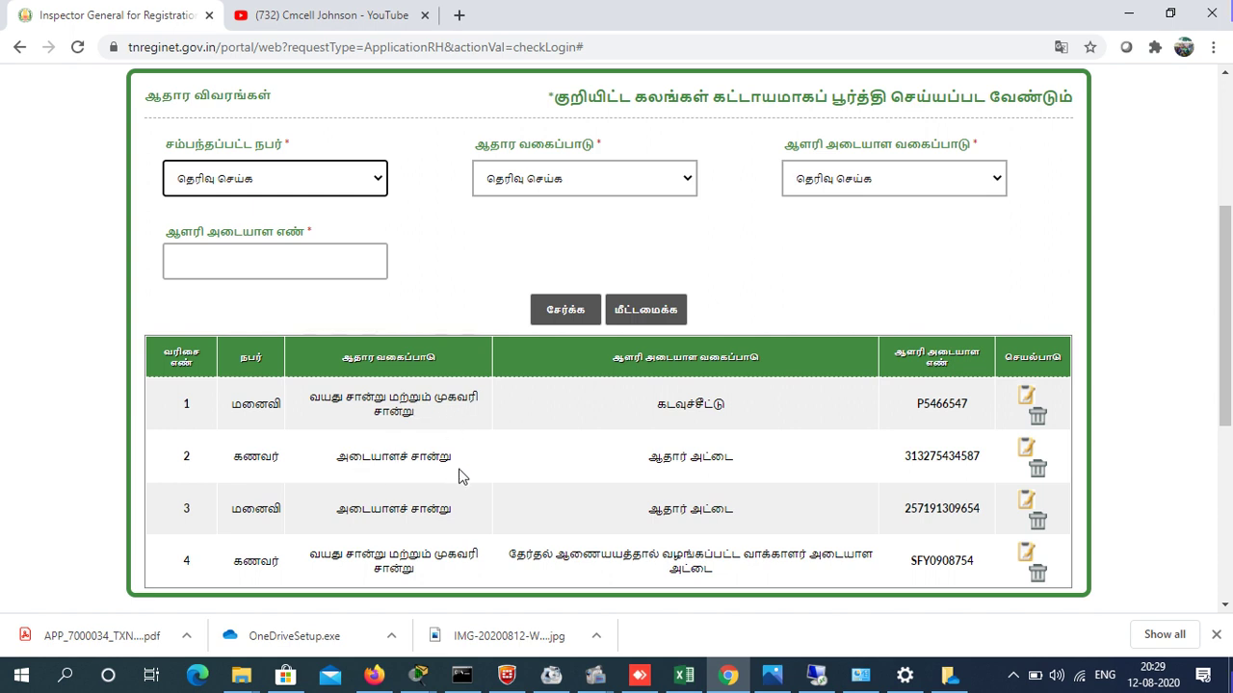
left_click(308, 188)
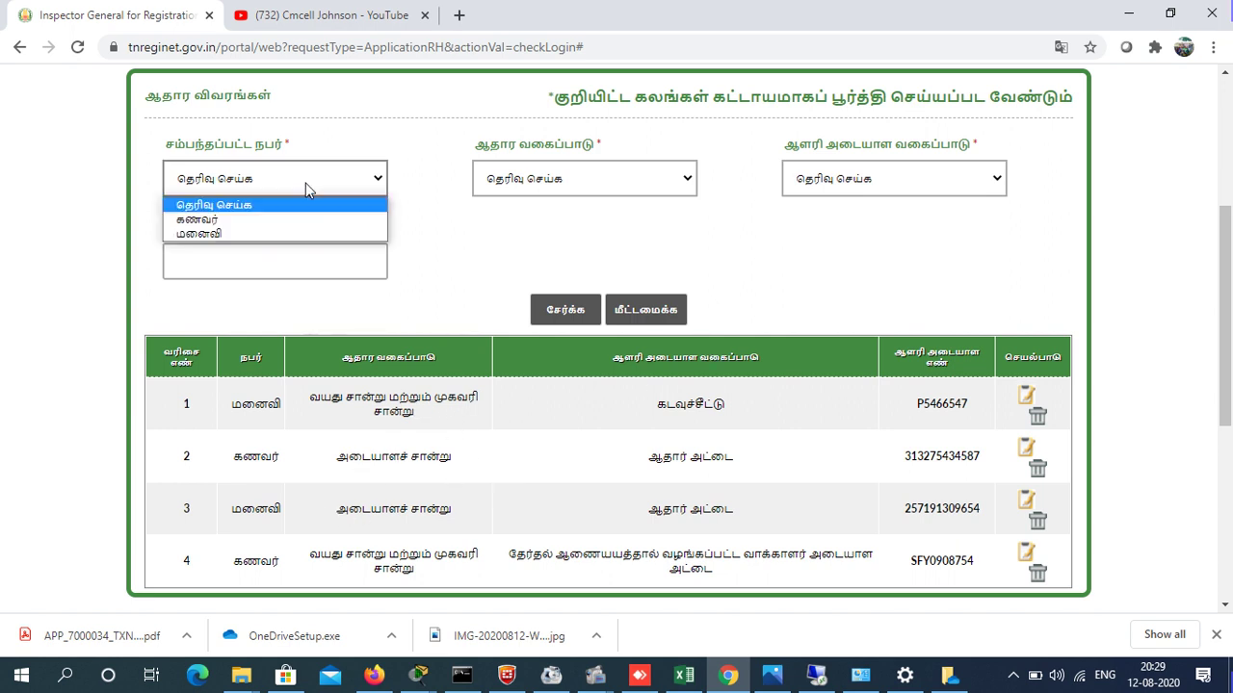
left_click(288, 219)
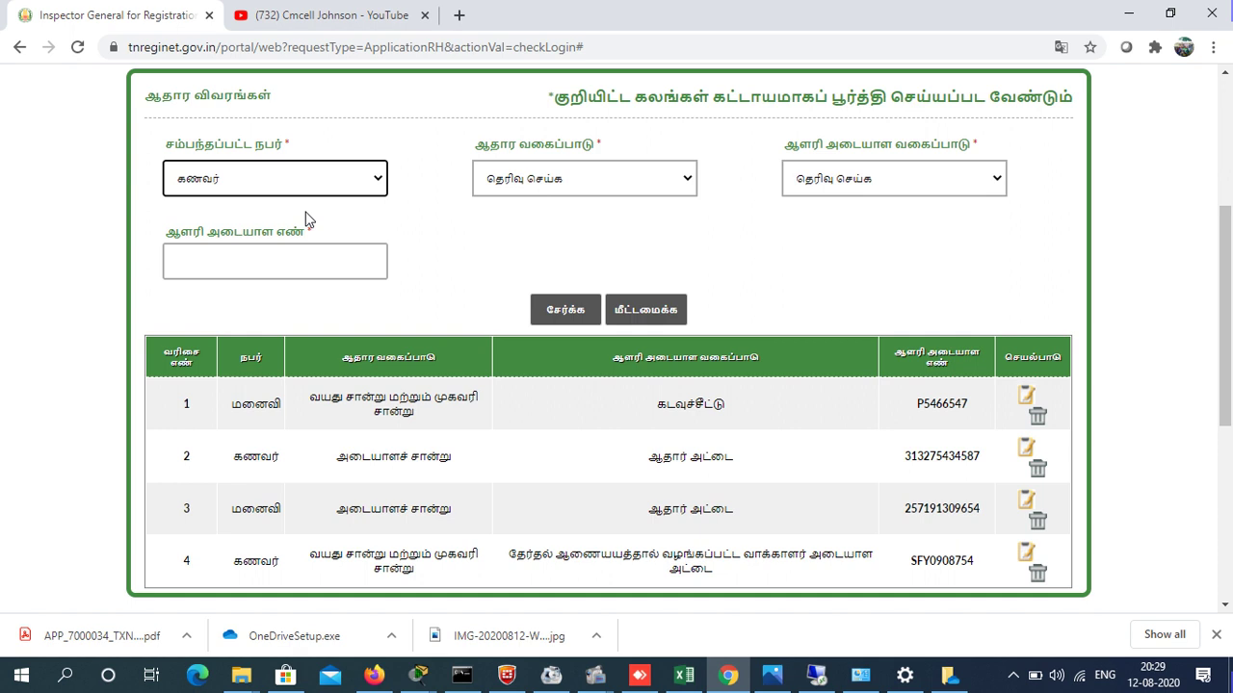
left_click(523, 193)
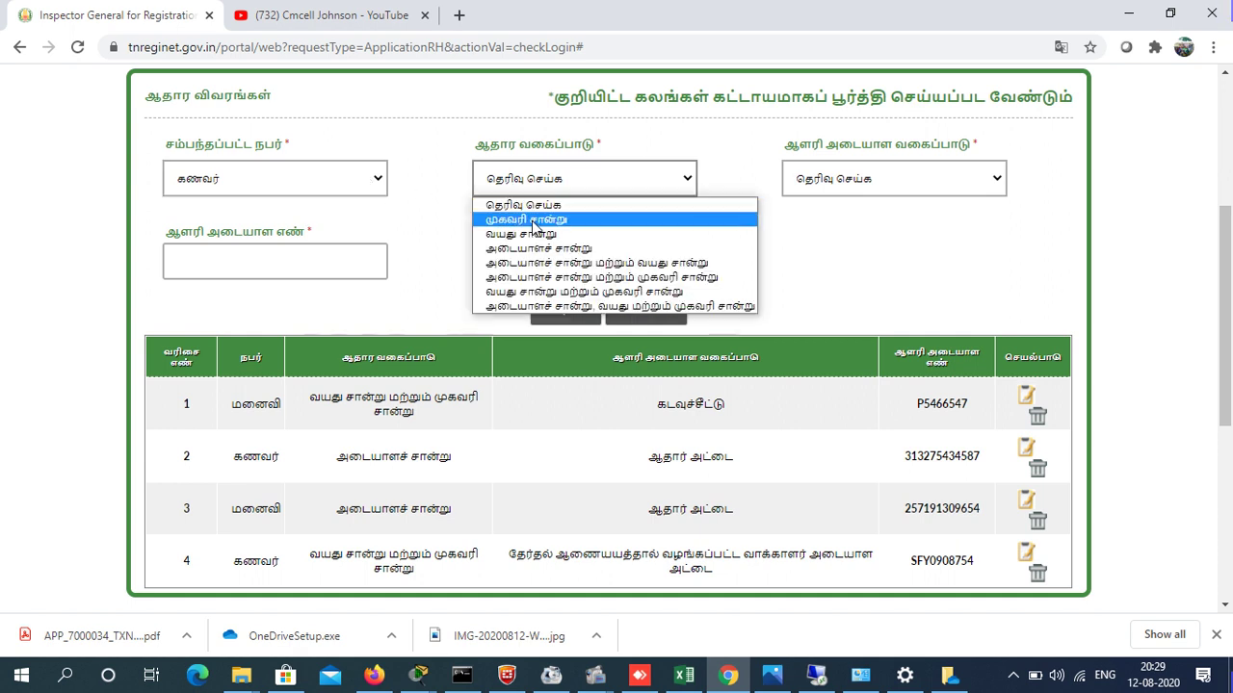
left_click(426, 220)
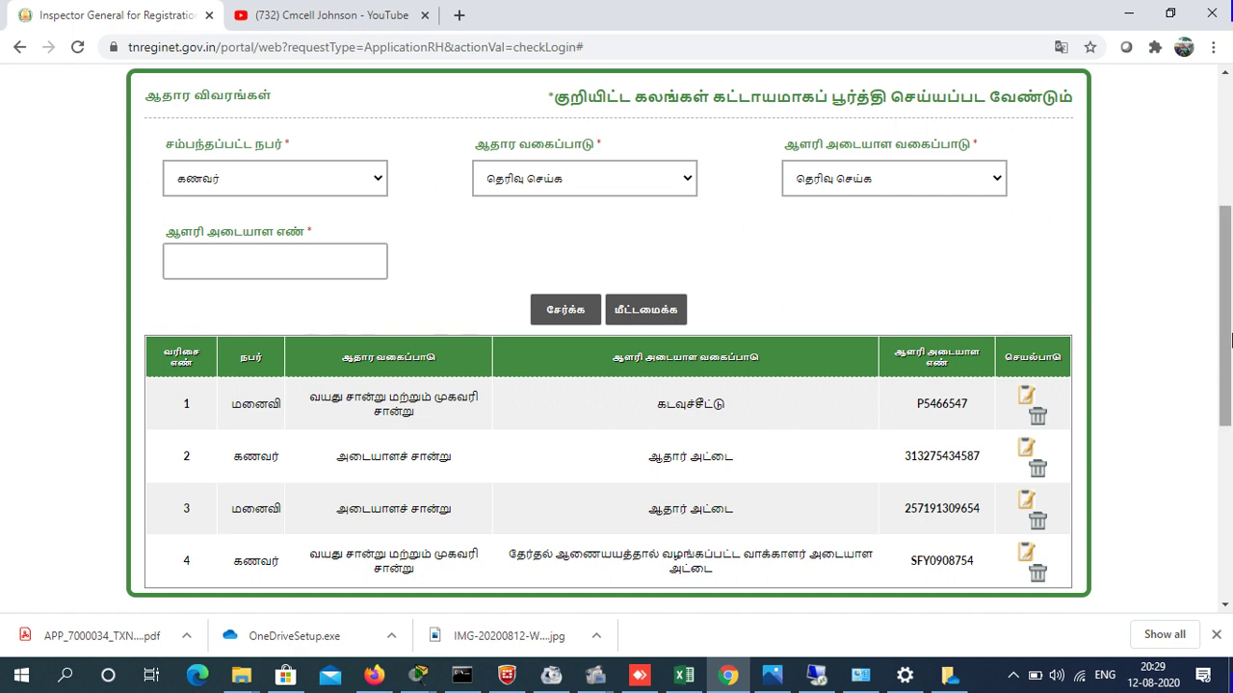
scroll(1231, 333, "up", 1)
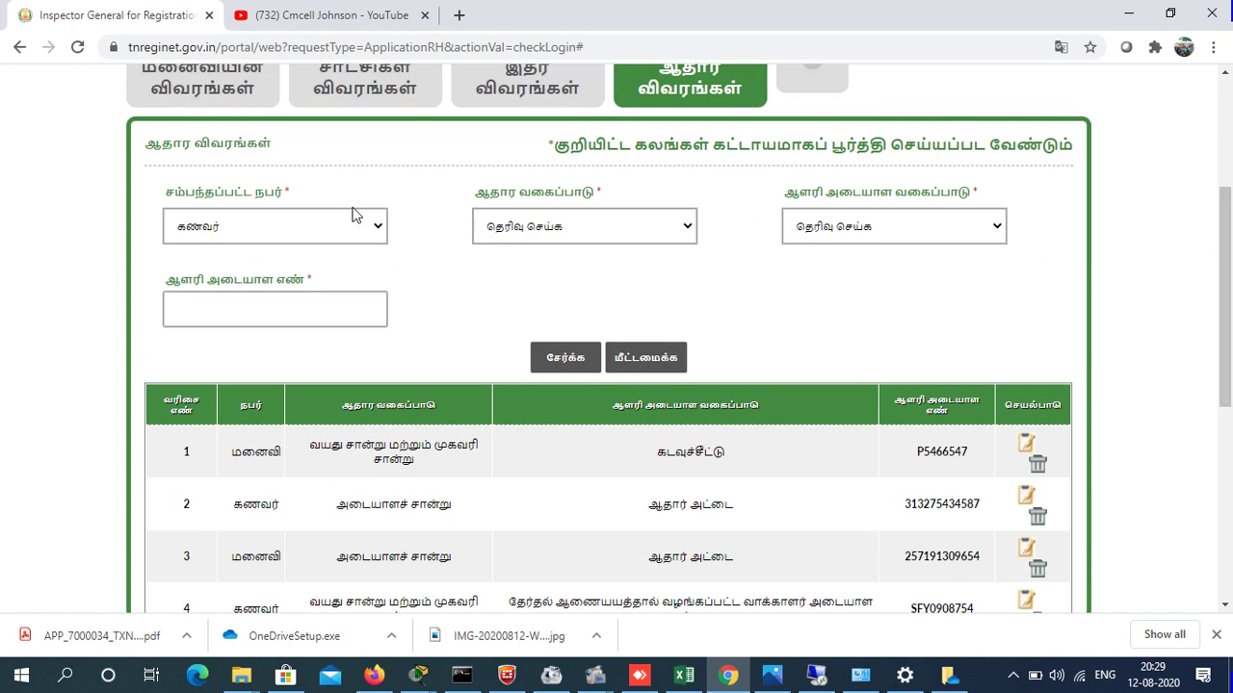
- Give the husband's document the identity, age and address proof category in ஆதார வகைப்பாடு
left_click(350, 228)
left_click(571, 229)
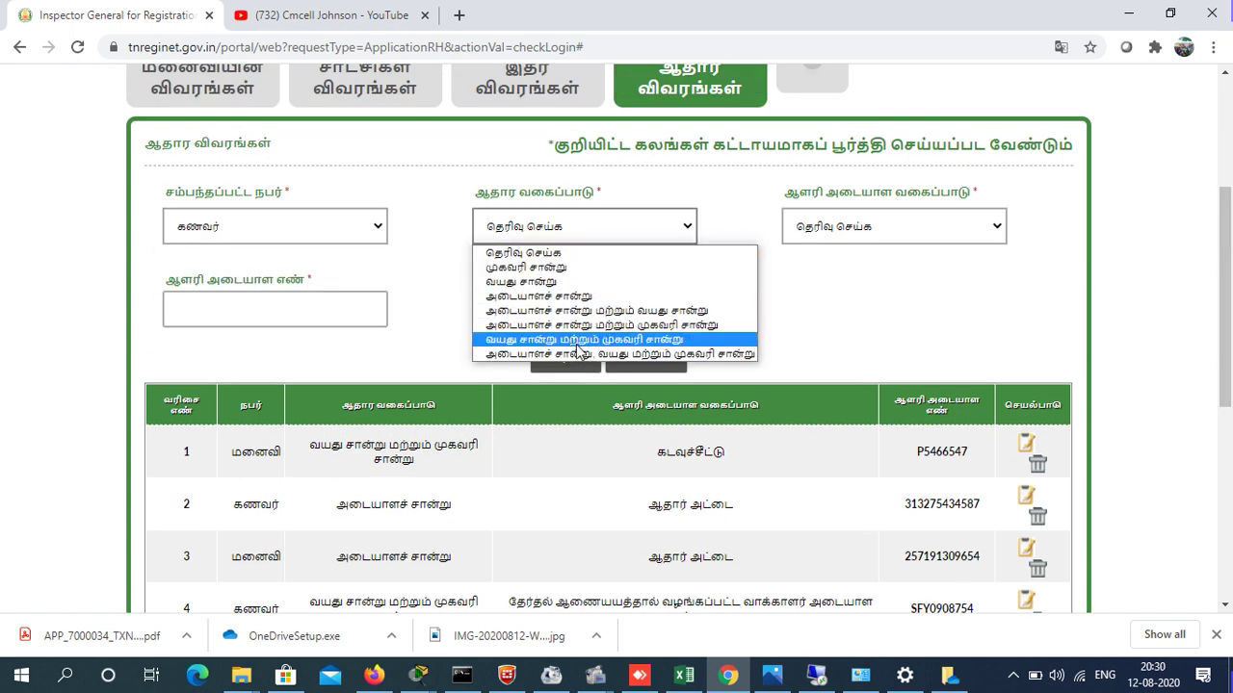
left_click(683, 354)
- Save the Form 1 application draft with சேமிக்க
left_click(956, 231)
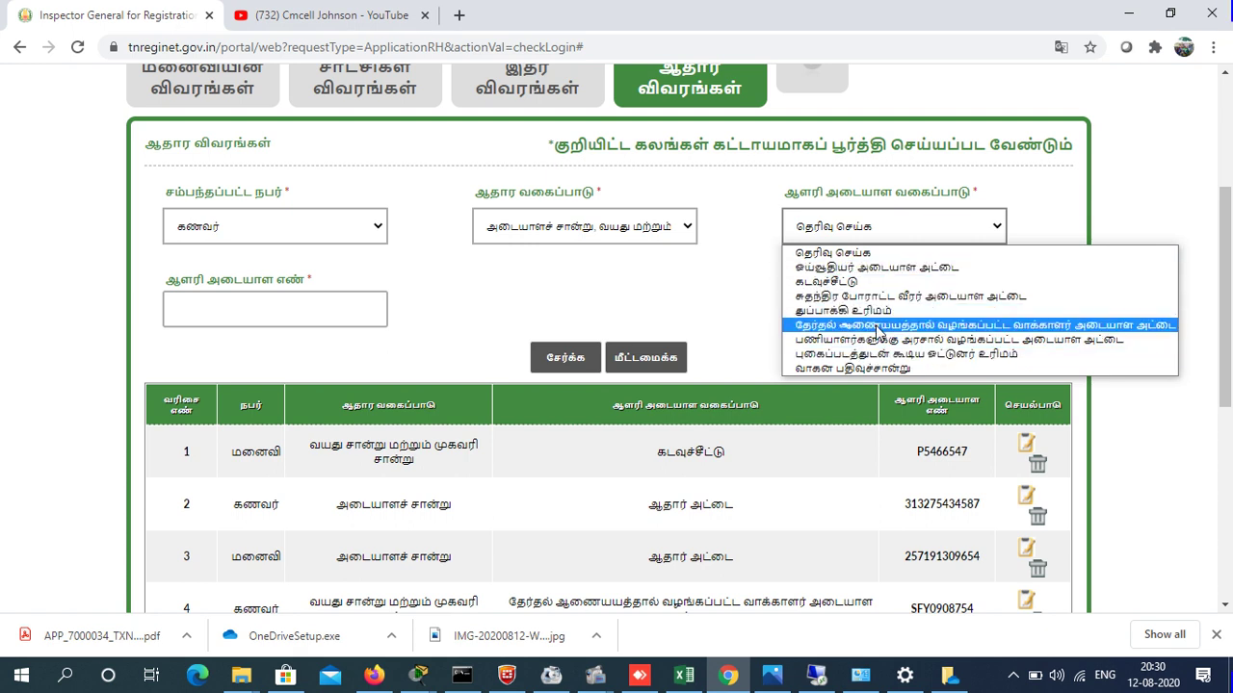
left_click(708, 289)
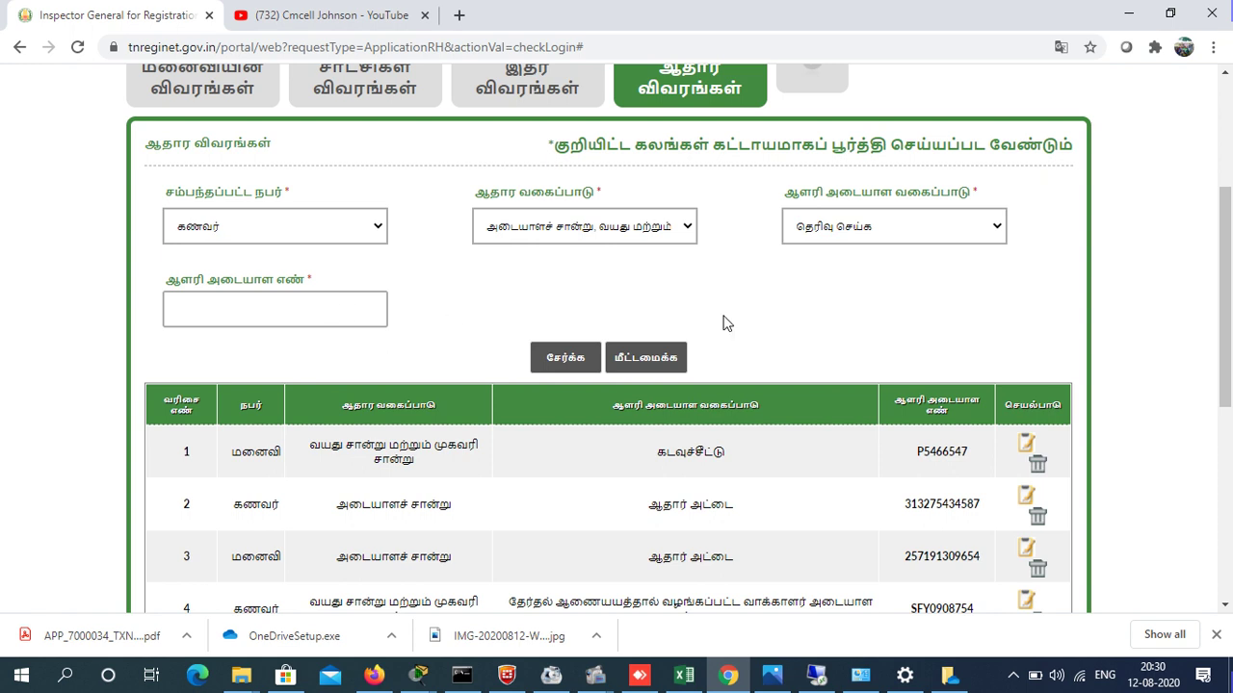
scroll(833, 314, "down", 3)
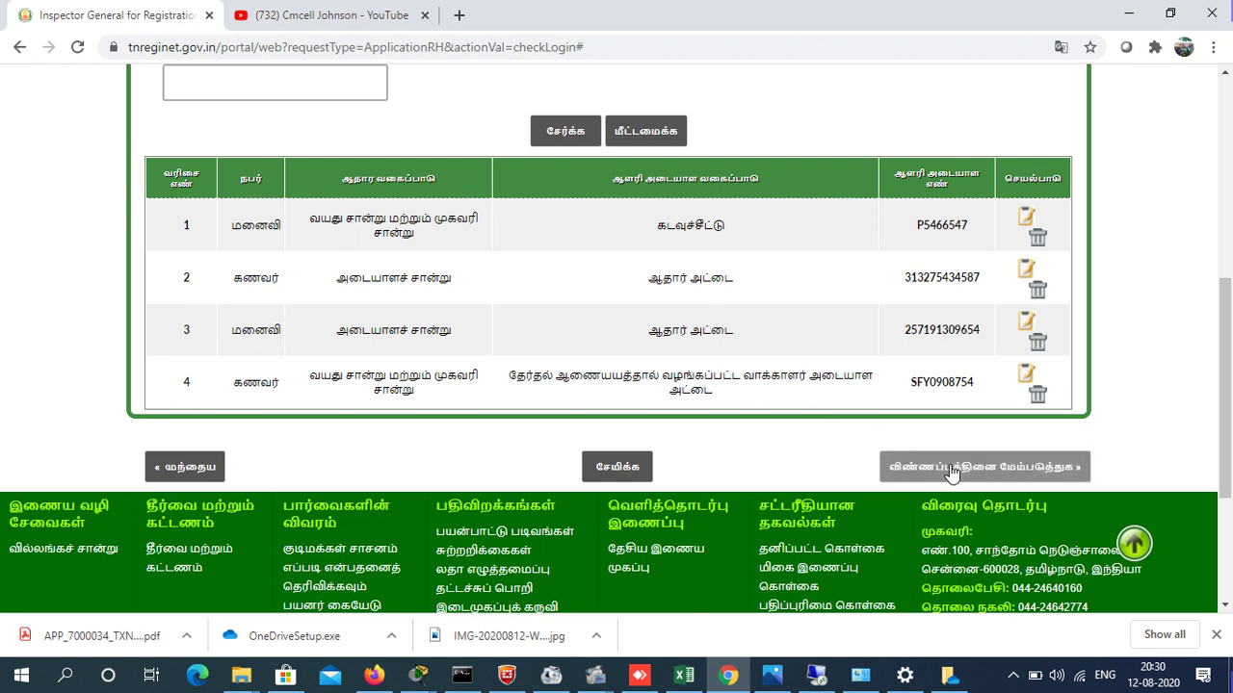
left_click(613, 476)
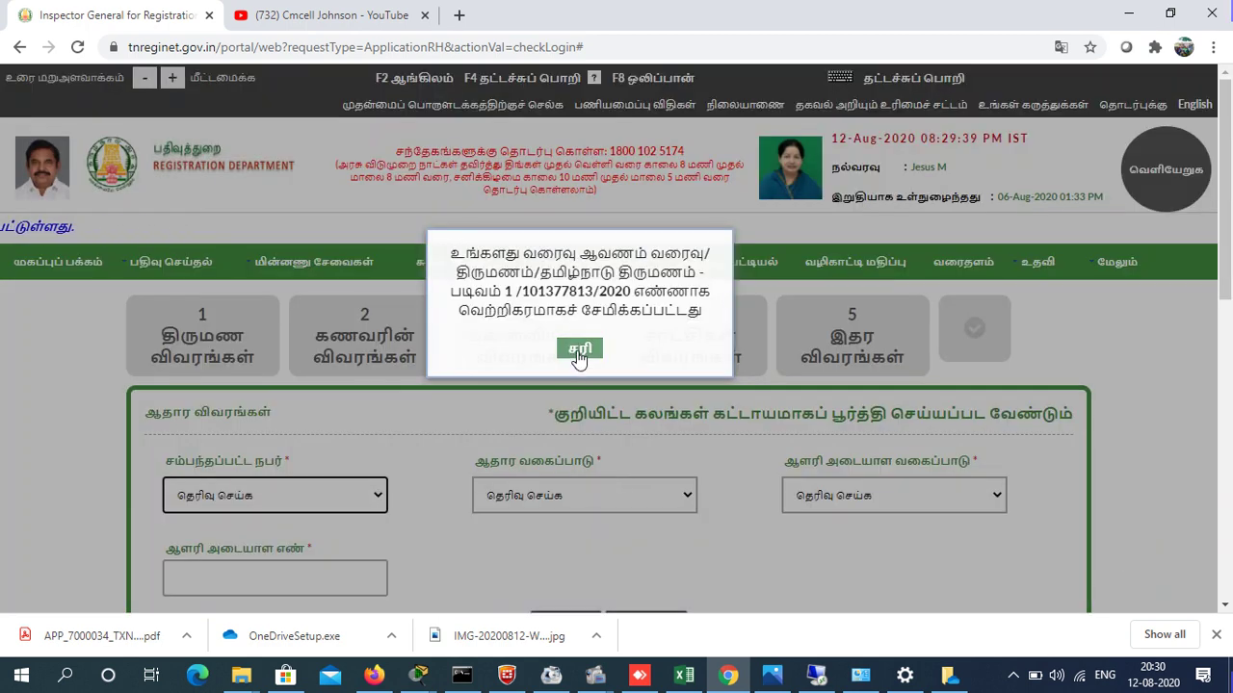
- Dismiss the saved message and submit with விண்ணப்பத்தினை மேம்படுத்துக (Update application)
left_click(578, 348)
scroll(1225, 364, "down", 5)
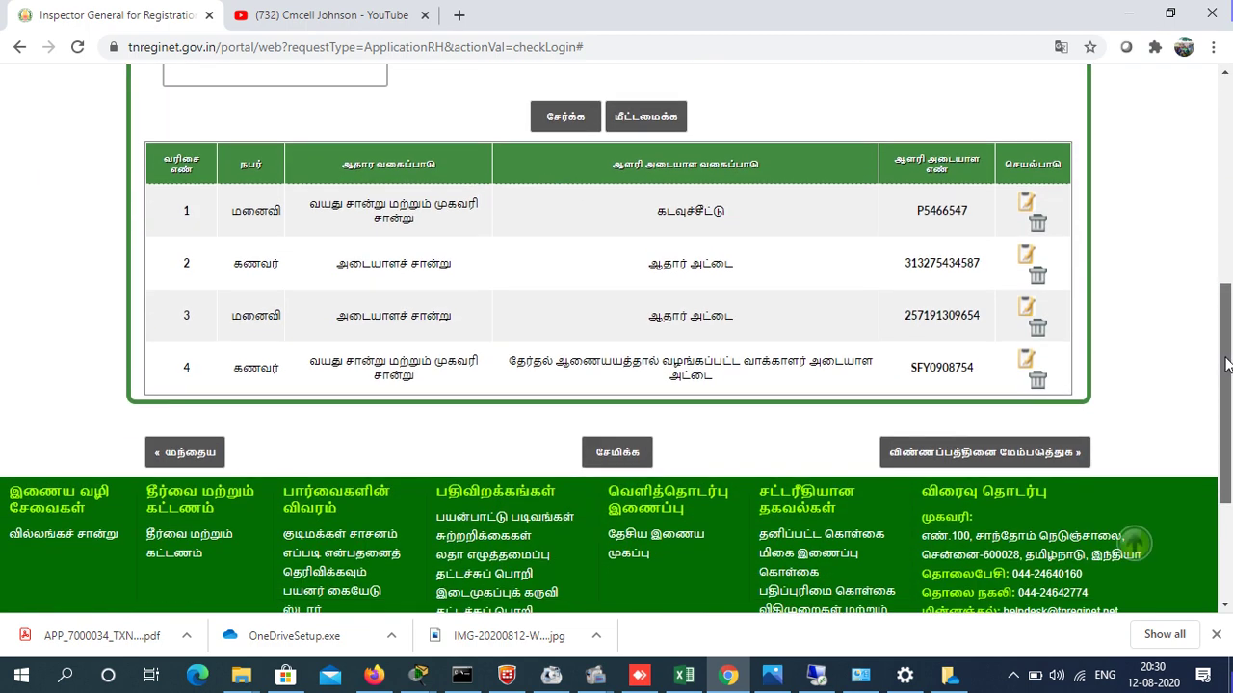
left_click(920, 461)
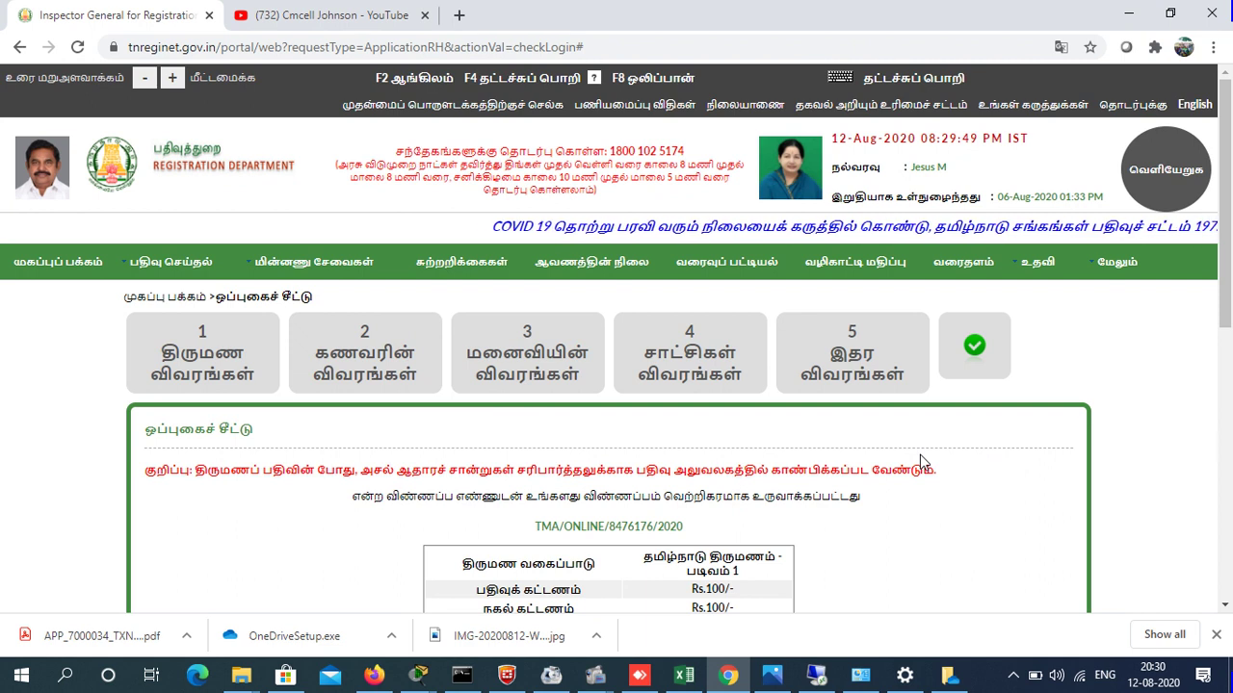
- Check the Rs.300 fee table and print the acknowledgement with அச்சுப்பதி
left_click_drag(1226, 232, 1228, 318)
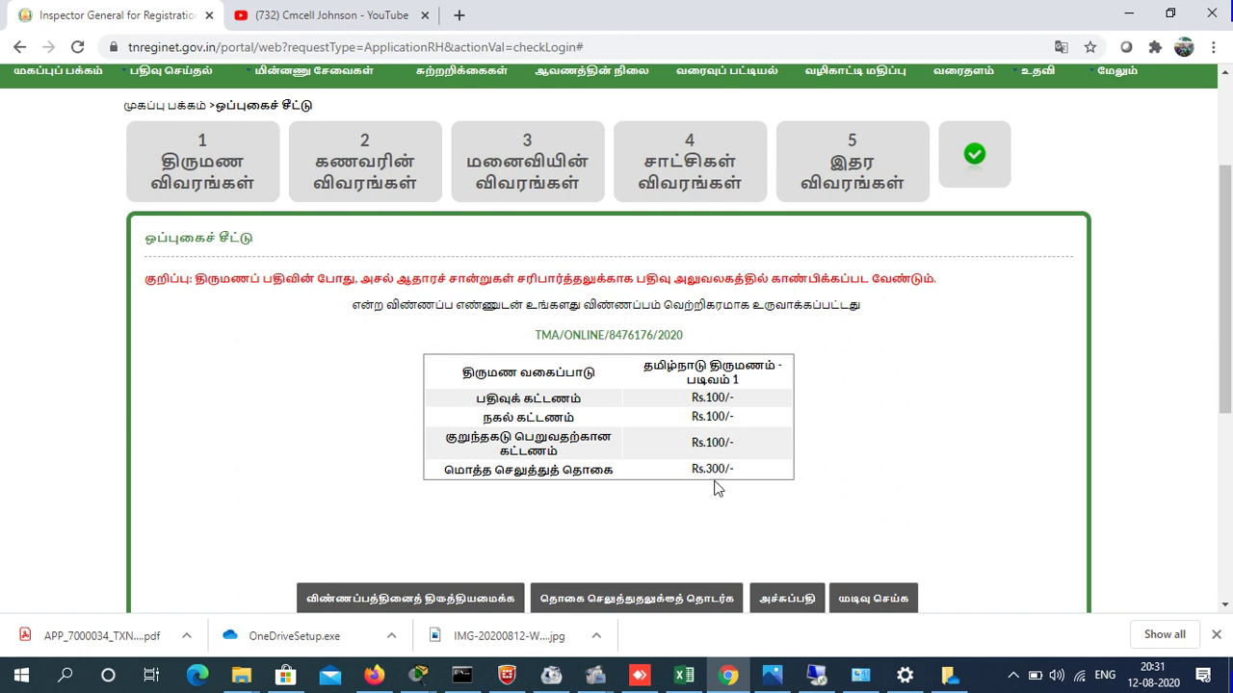
left_click(1225, 605)
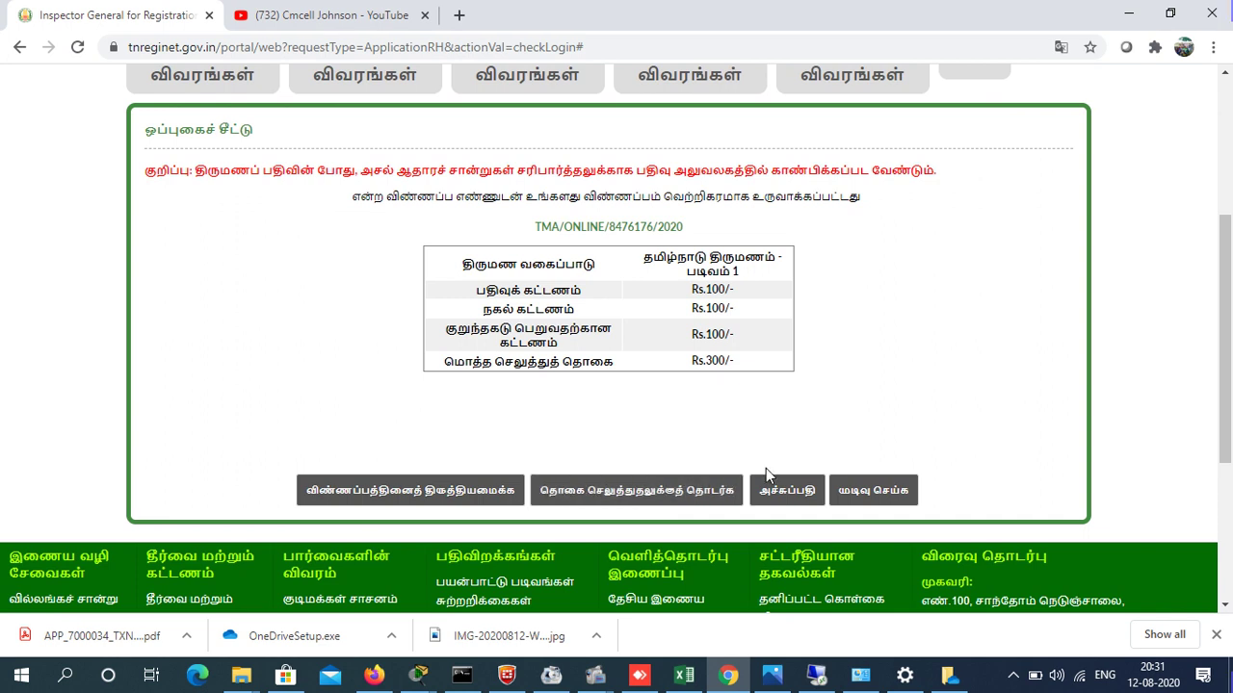
left_click(791, 493)
left_click(792, 493)
left_click(792, 493)
left_click(791, 493)
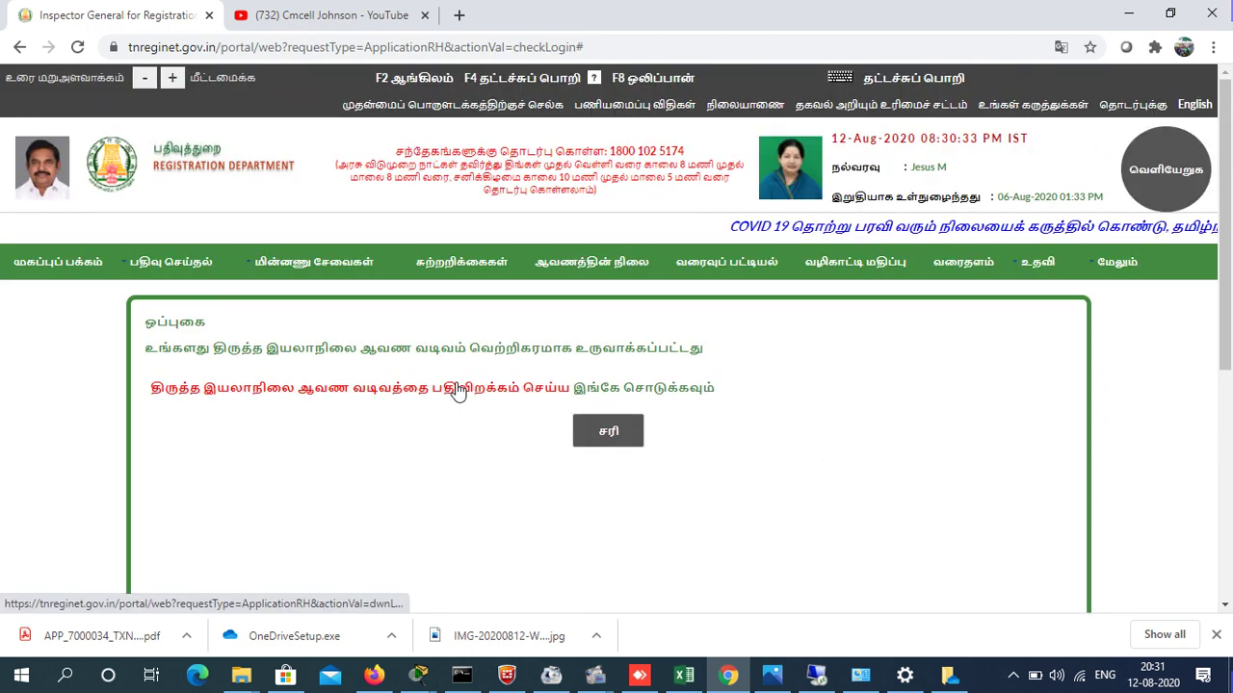
- Download the application PDF, show it in Downloads and open APP_8000001
left_click(458, 391)
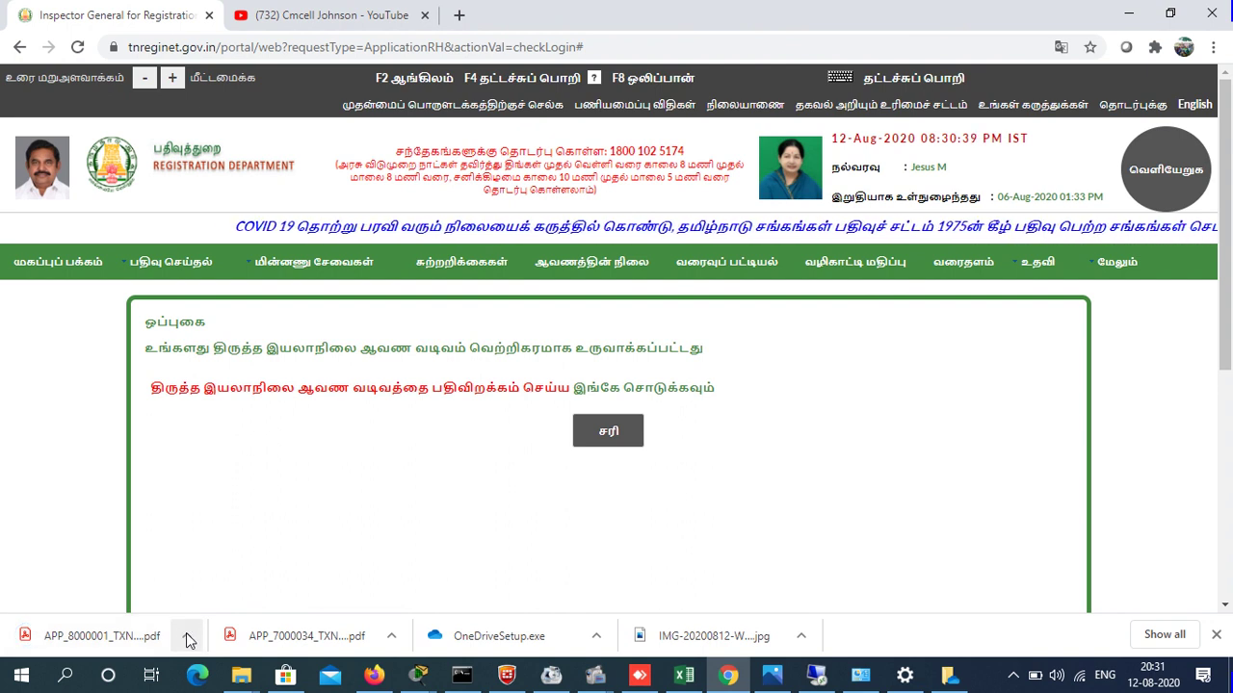
left_click(188, 642)
left_click(286, 571)
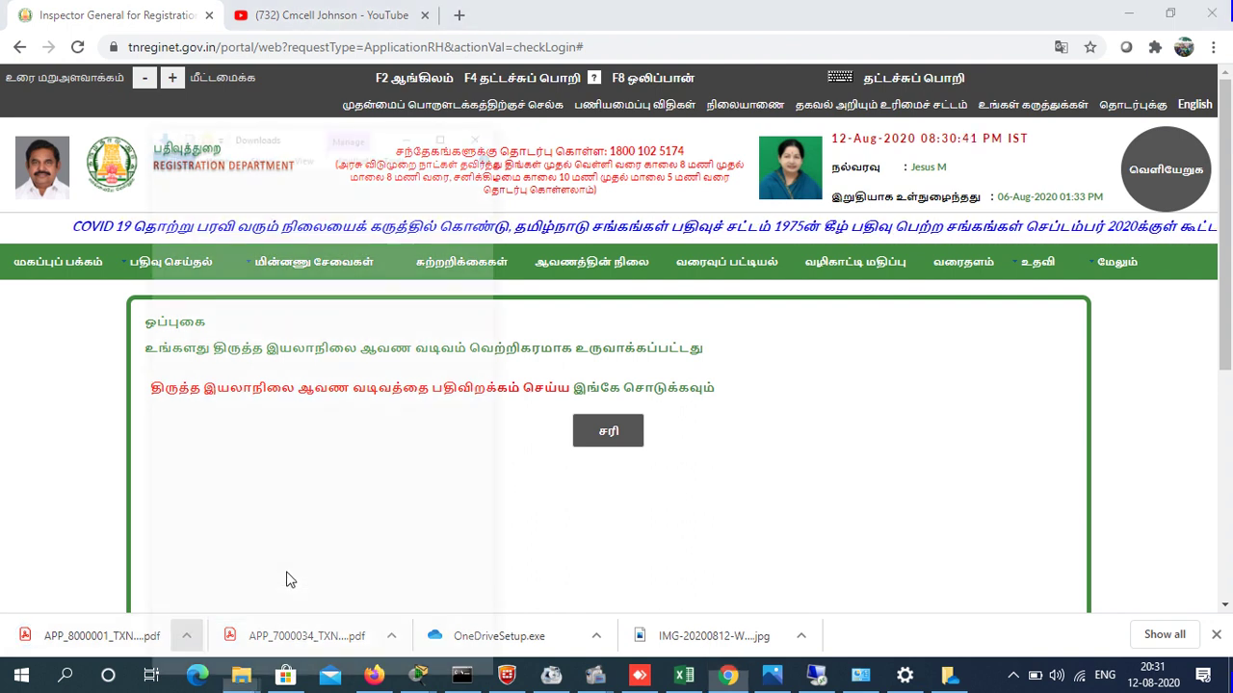
double_click(405, 225)
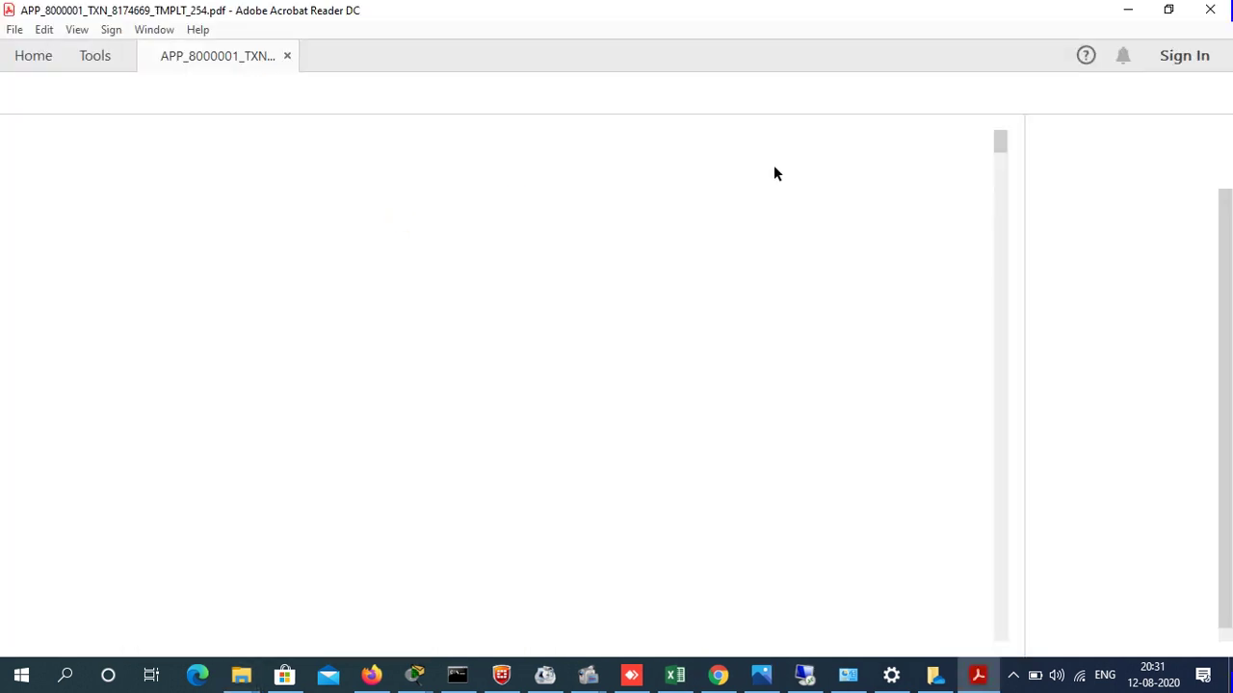
- Read page 2's attachments and conditions, minimize Acrobat, and reopen the PDF
left_click_drag(1002, 145, 1001, 212)
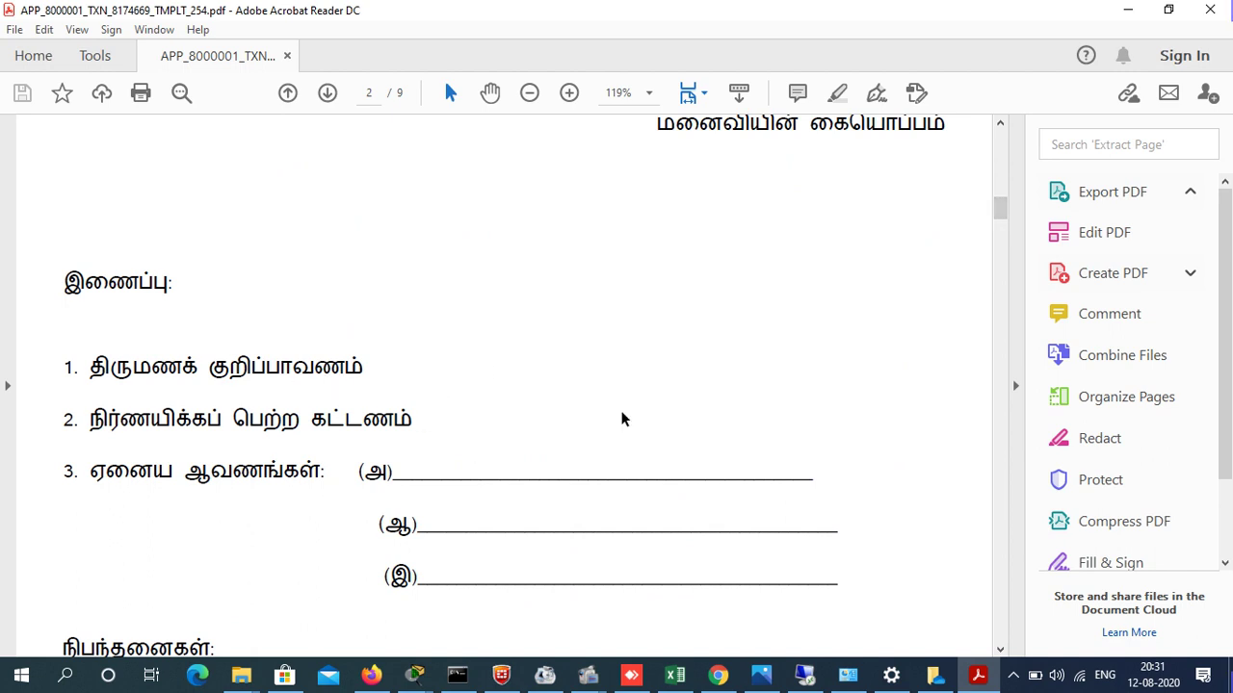
left_click_drag(1002, 217, 1001, 231)
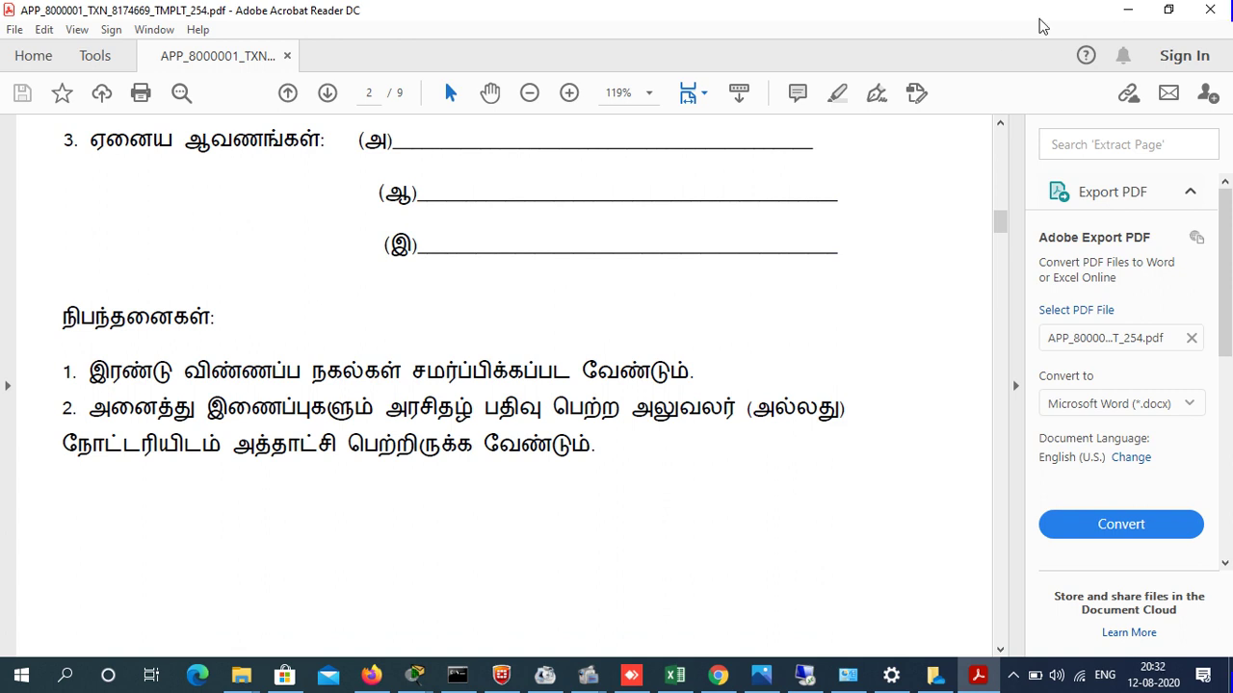
left_click(1126, 9)
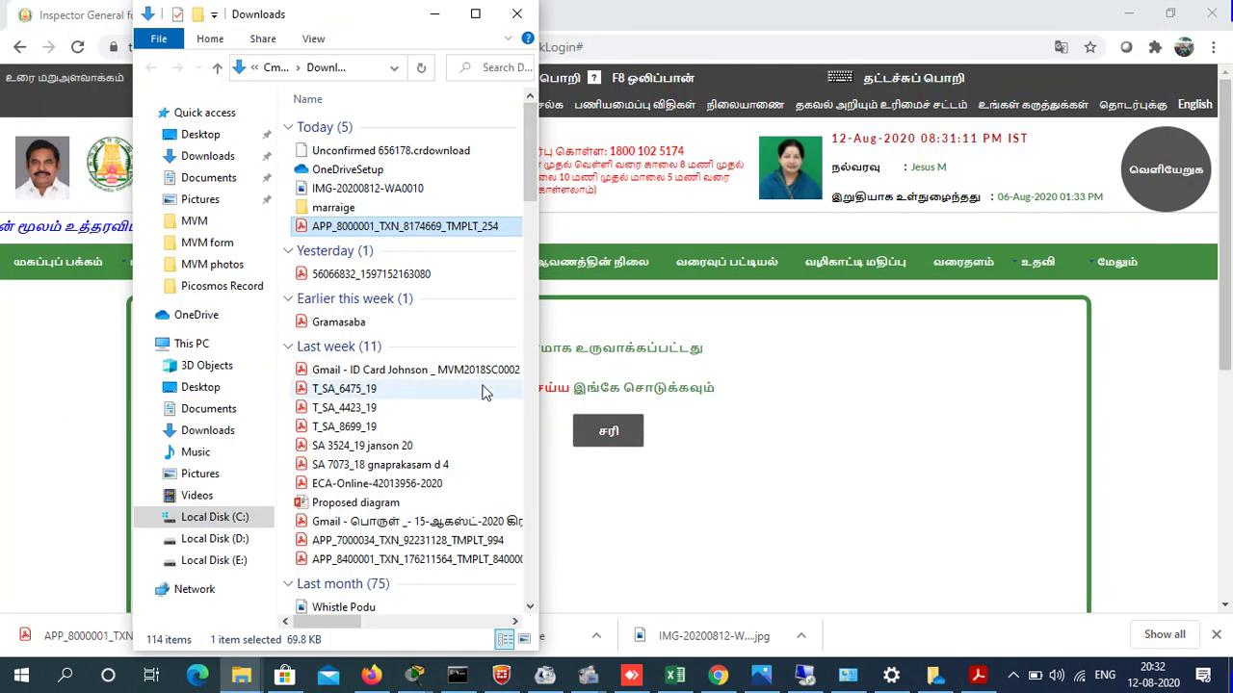
double_click(389, 231)
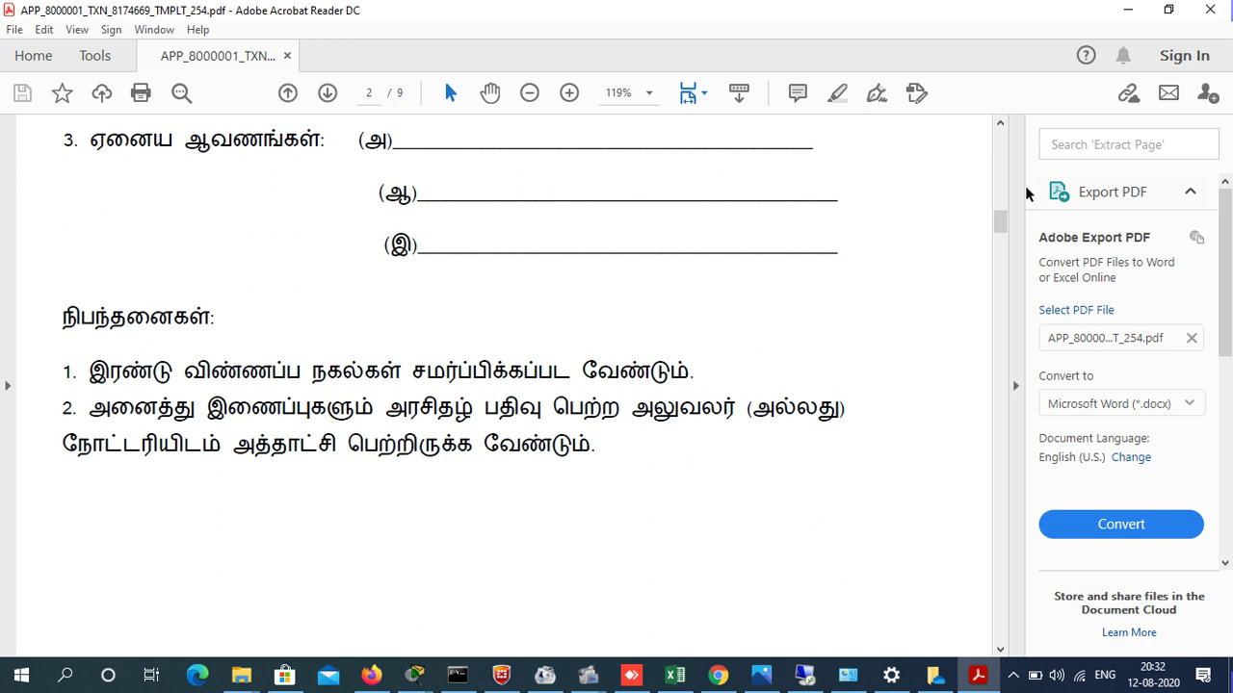
- Inspect page 8's photo, thumbprint and signature boxes and page 9's witness table, then minimize Acrobat
left_click_drag(1001, 222, 992, 557)
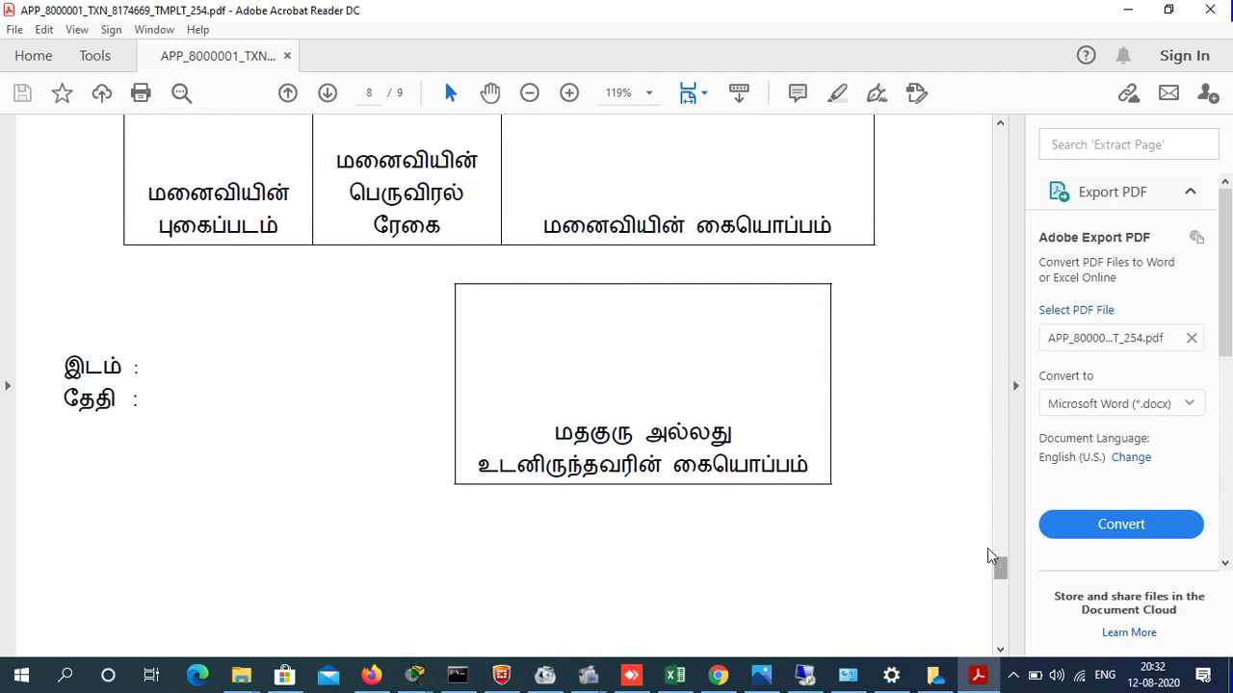
left_click_drag(543, 425, 782, 468)
scroll(1001, 581, "up", 1)
scroll(1002, 581, "up", 5)
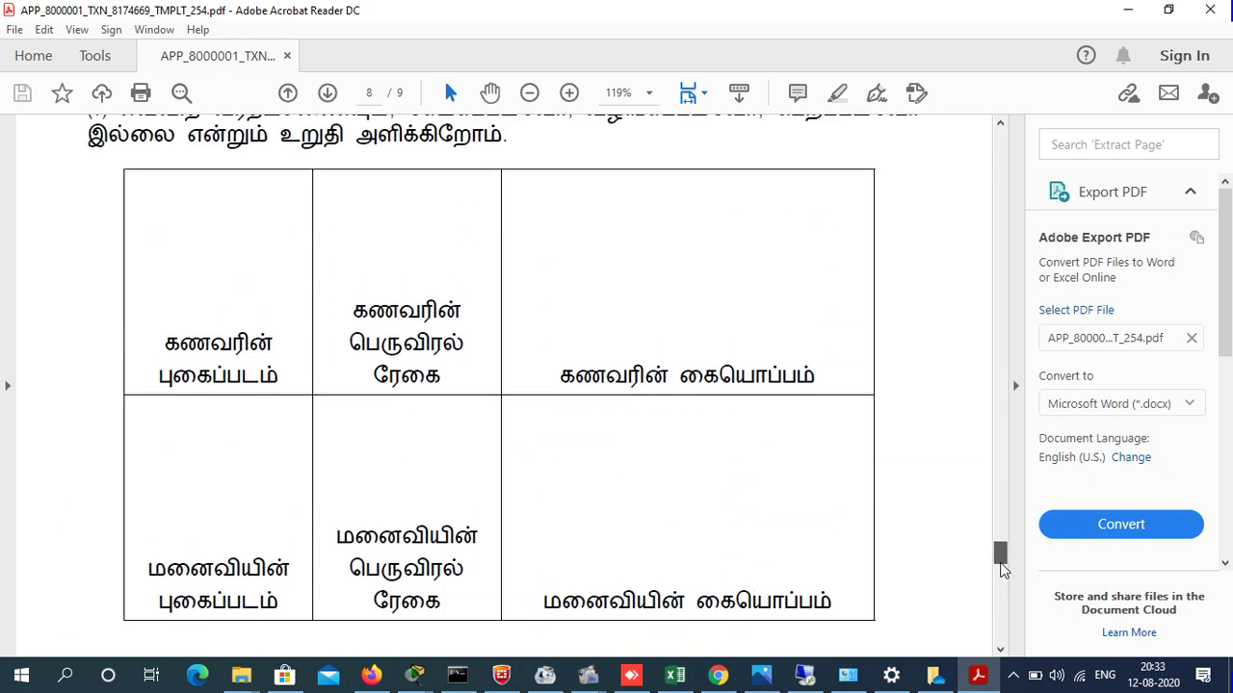
scroll(1001, 581, "down", 1)
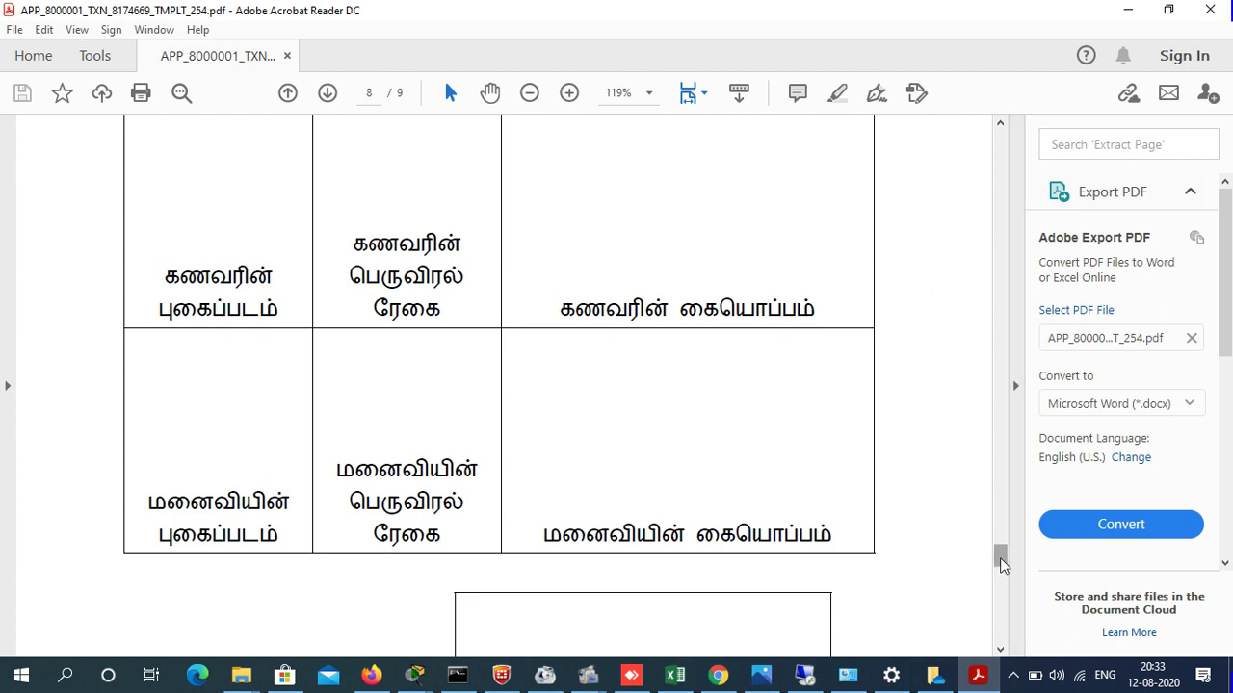
mouse_move(998, 556)
left_mouse_down()
mouse_move(1005, 643)
mouse_move(1007, 602)
mouse_move(1005, 619)
left_mouse_up()
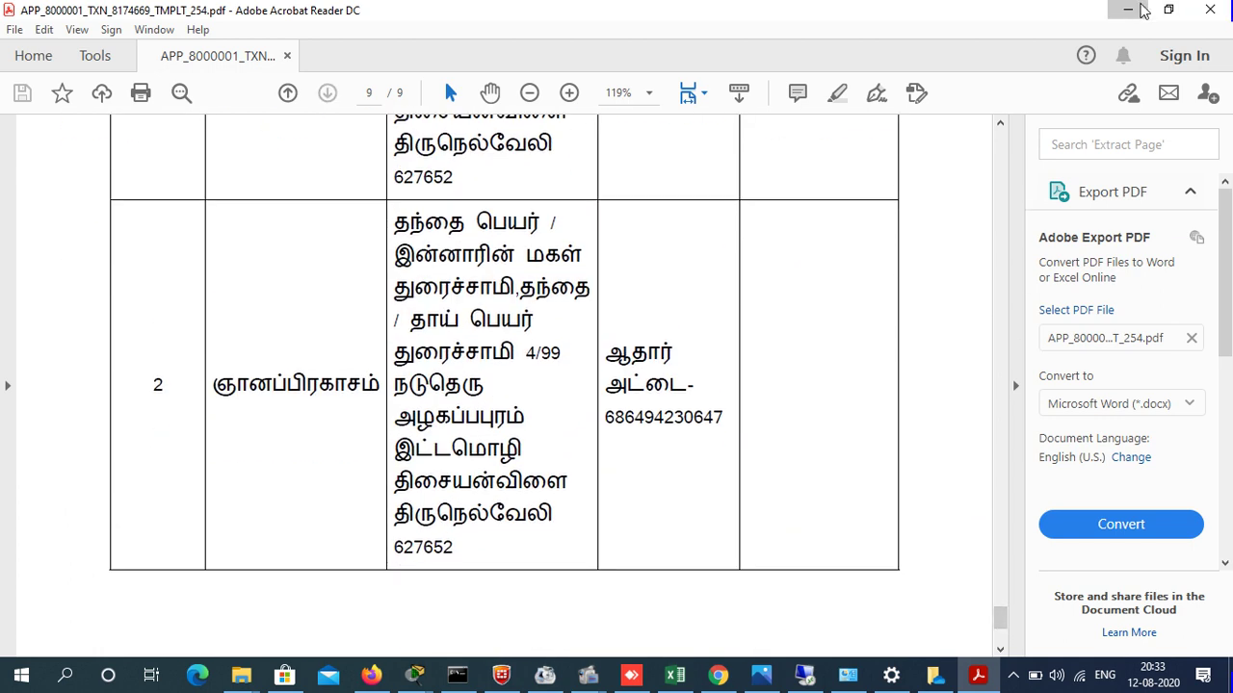
left_click(1128, 10)
- Close Downloads and go to பதிவு செய்தல் > திருமண பதிவு > விண்ணப்பங்களை தேடுக
left_click(527, 11)
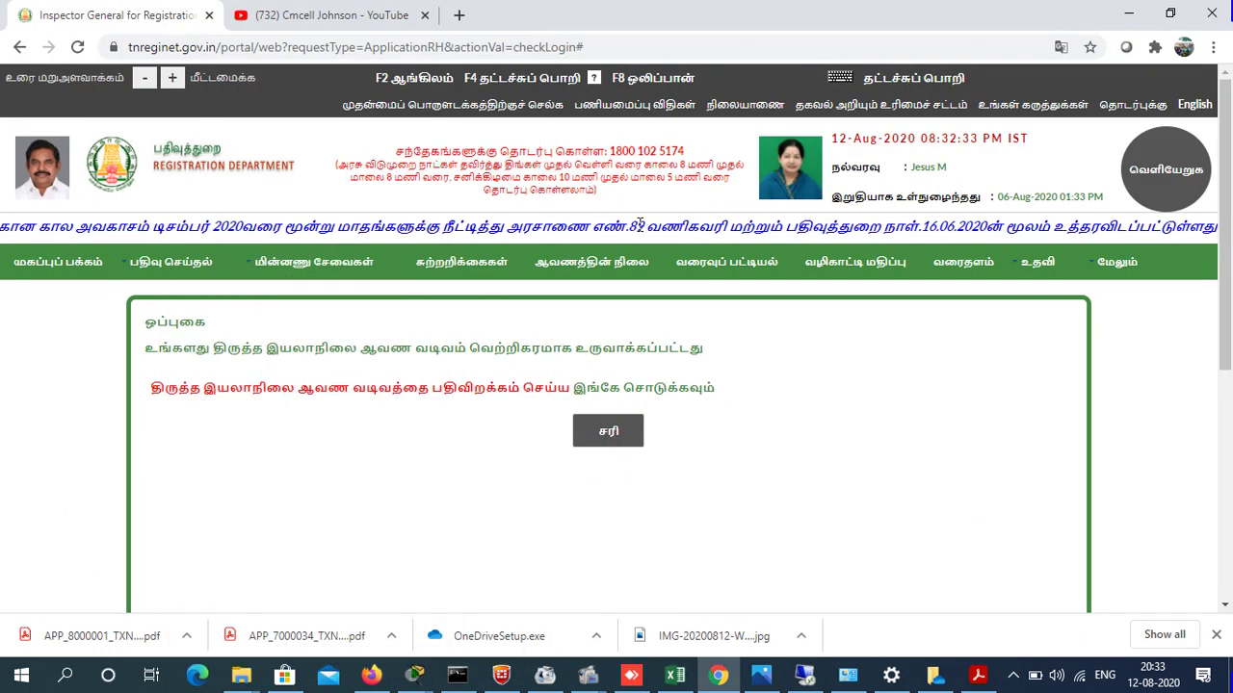
scroll(776, 281, "down", 1)
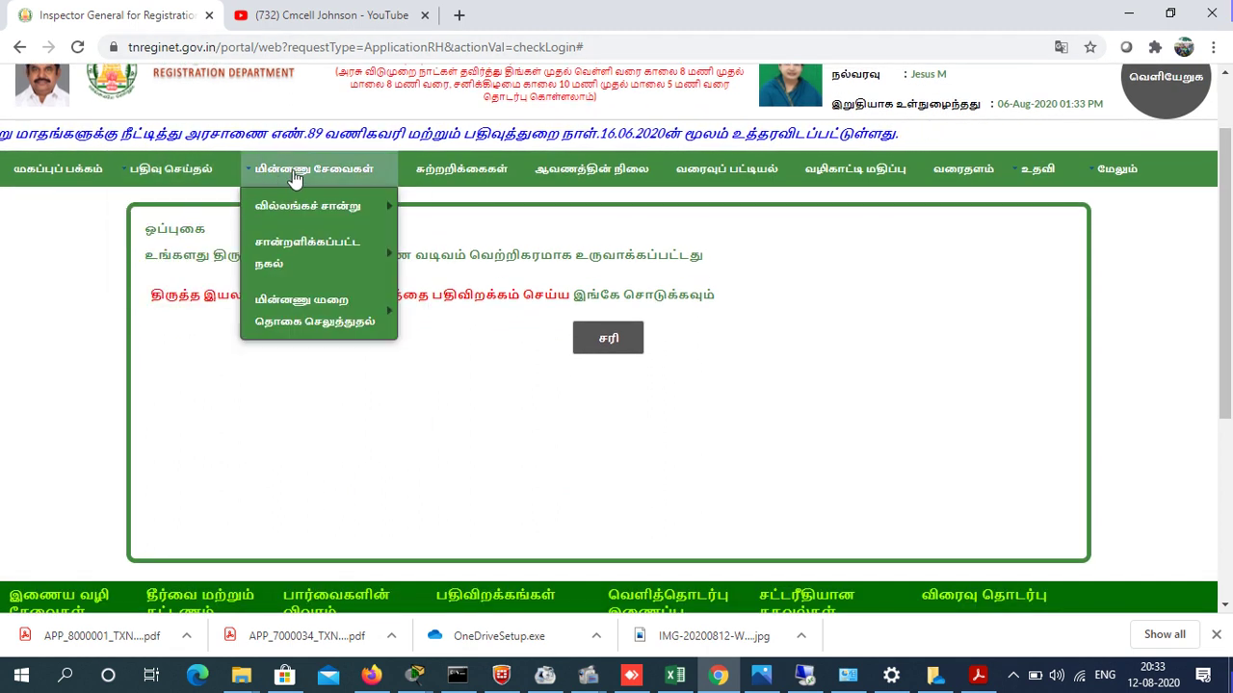
mouse_move(166, 180)
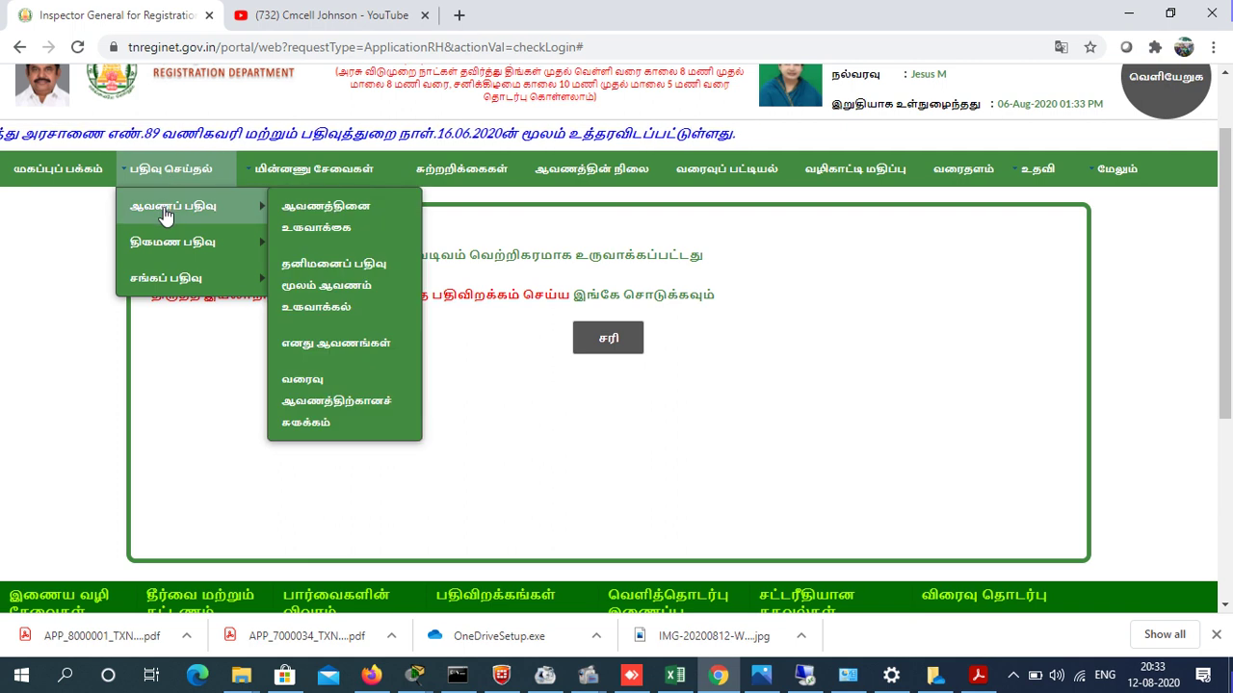
mouse_move(173, 244)
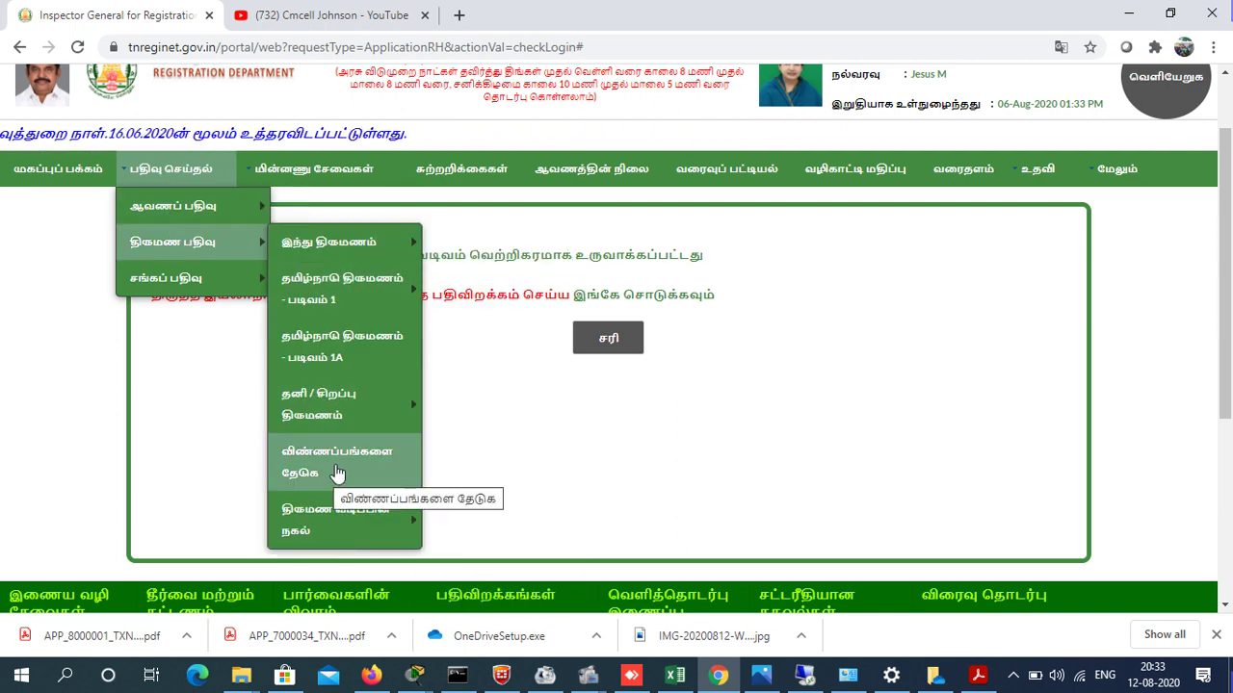
mouse_move(347, 547)
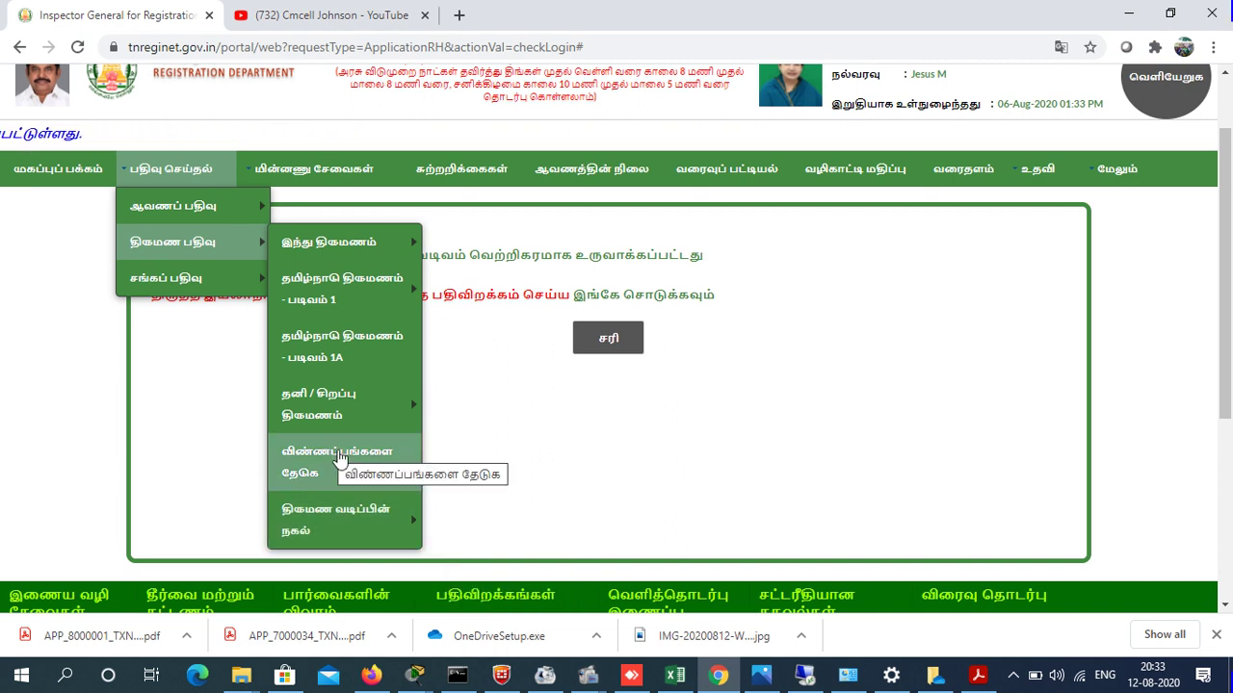
left_click(330, 459)
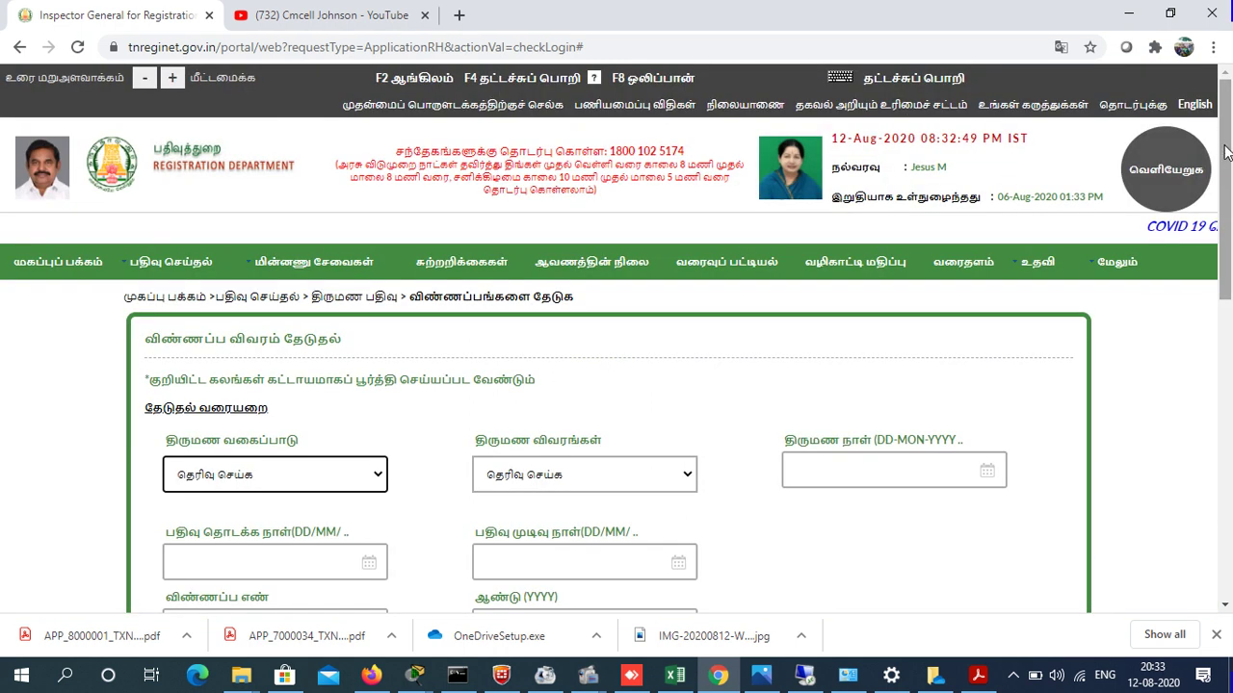
- Select the second application in the results and start its appointment booking
left_click_drag(1221, 157, 1221, 305)
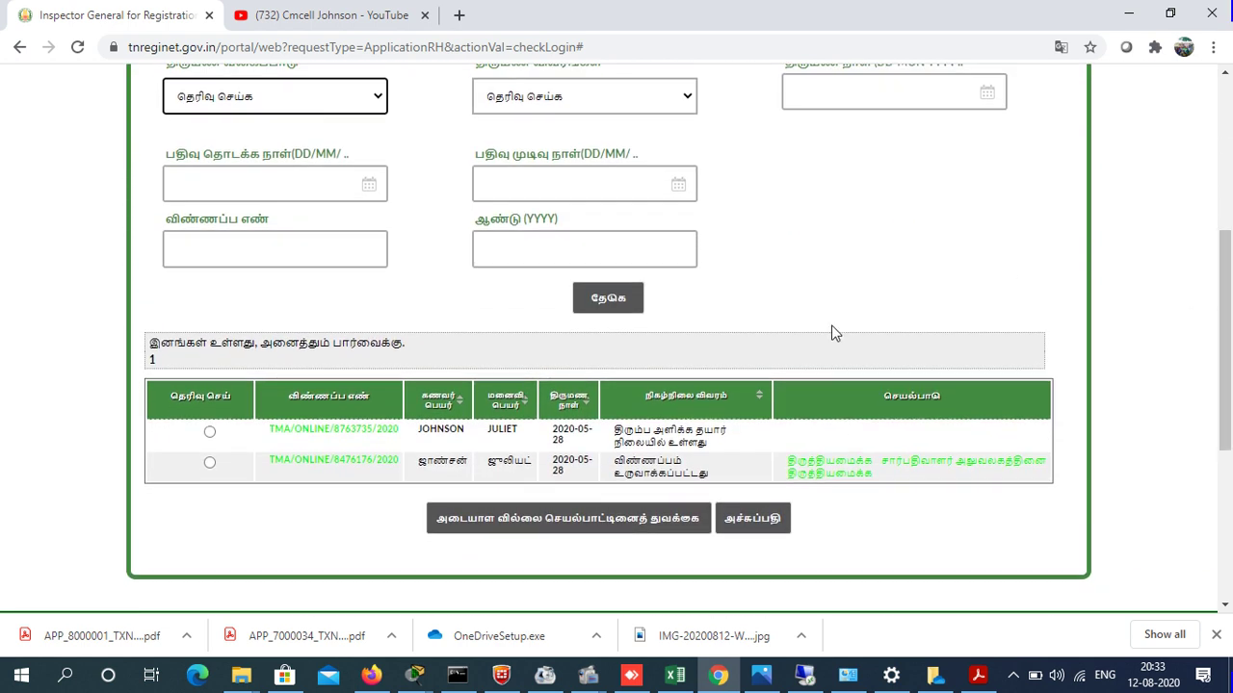
left_click(433, 450)
left_click(781, 470)
left_click(210, 463)
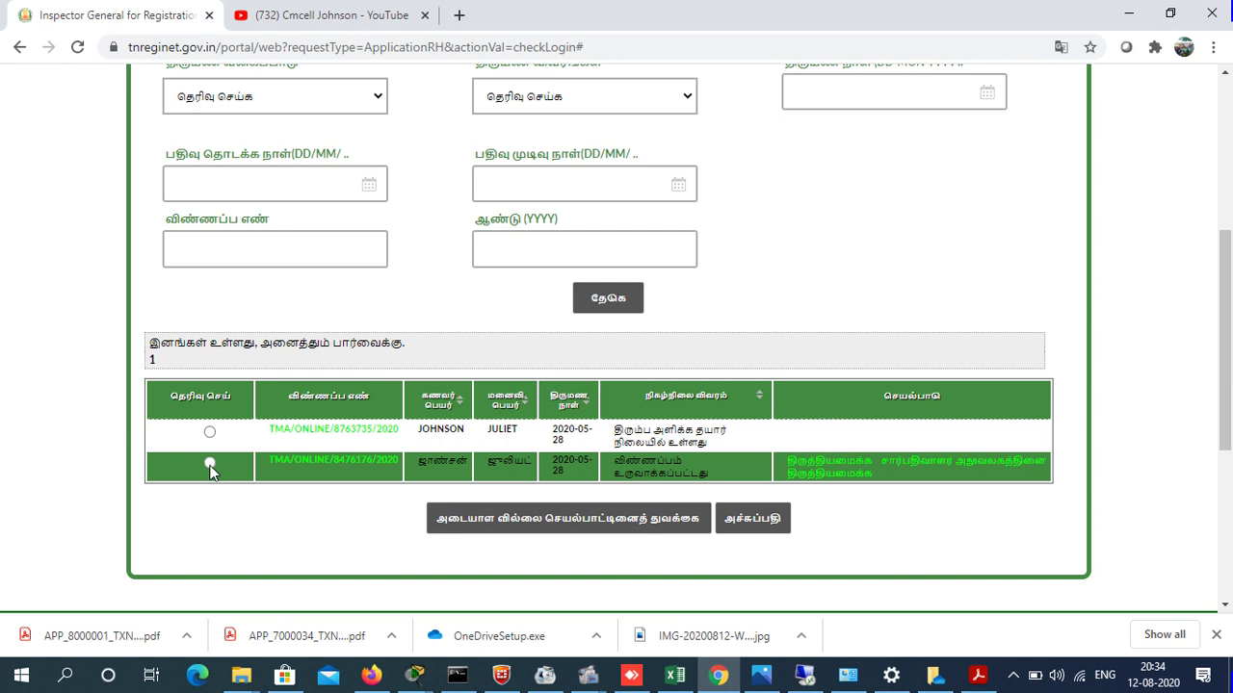
left_click(527, 529)
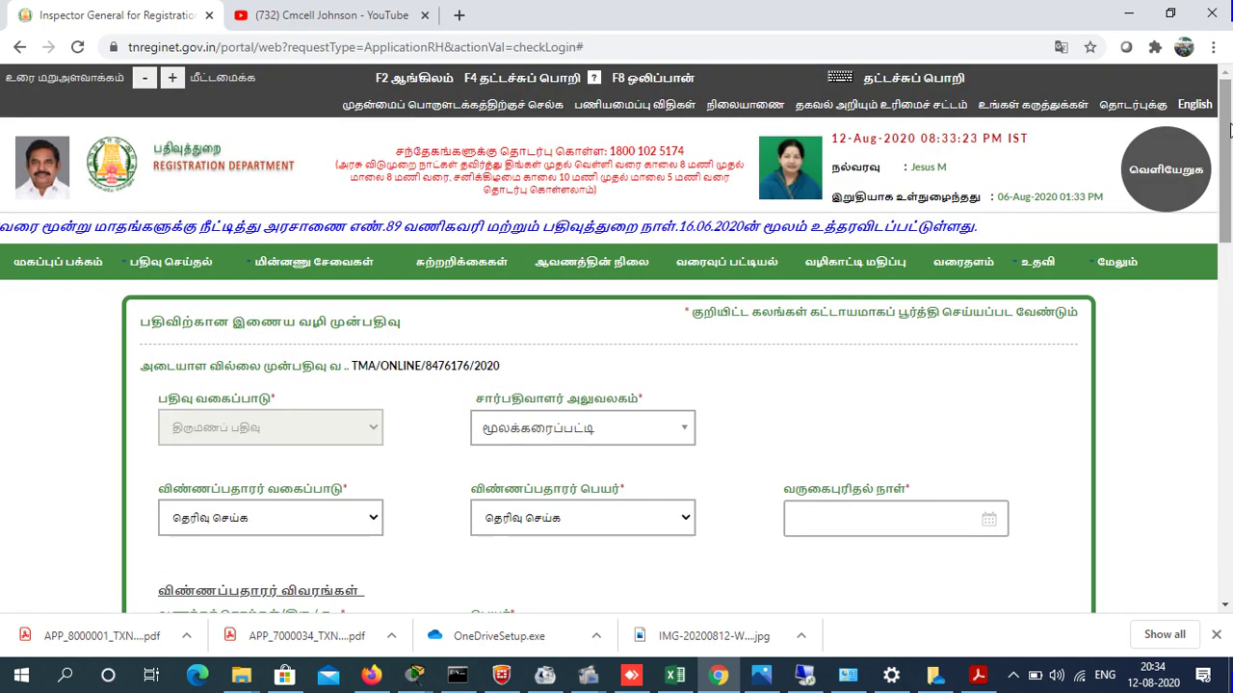
- Choose husband as the applicant category and applicant name
left_click_drag(1228, 125, 1230, 216)
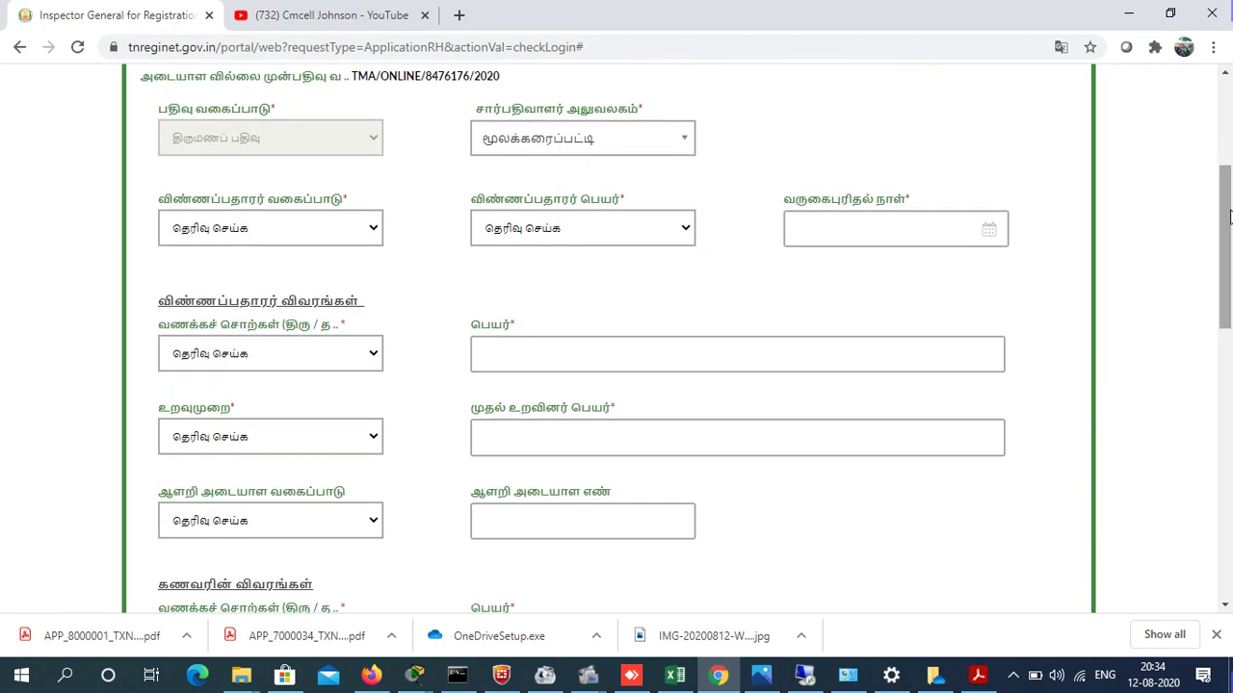
left_click(346, 228)
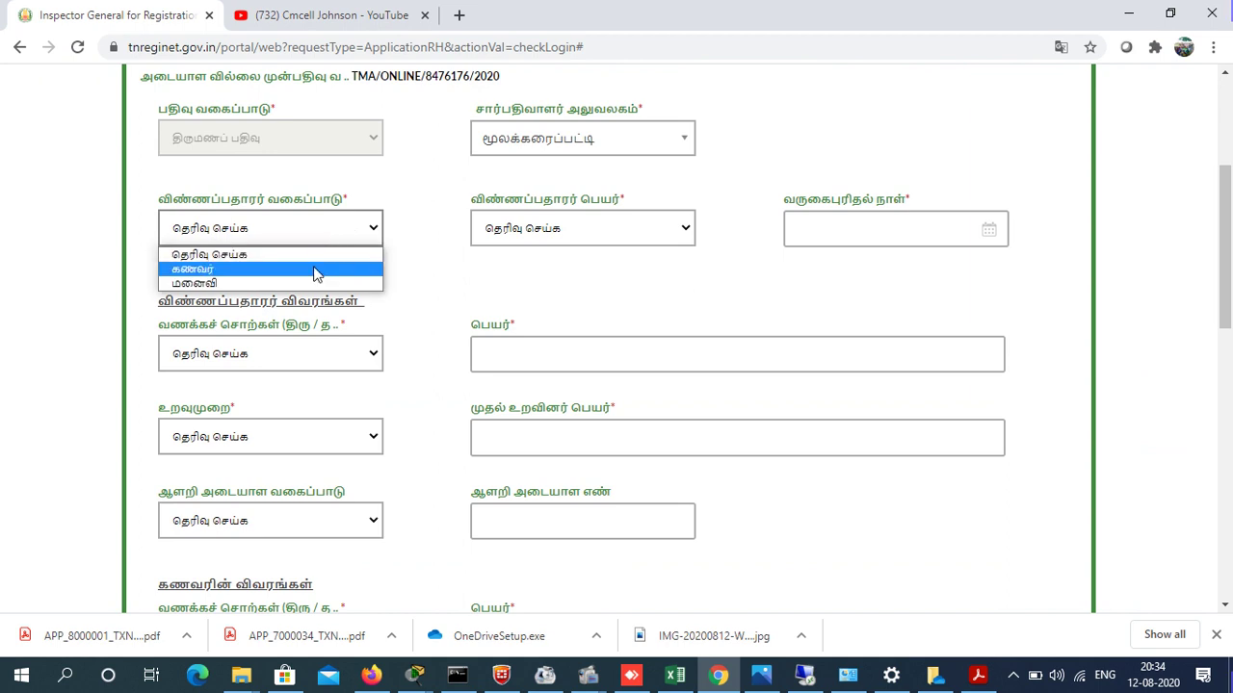
key("Return")
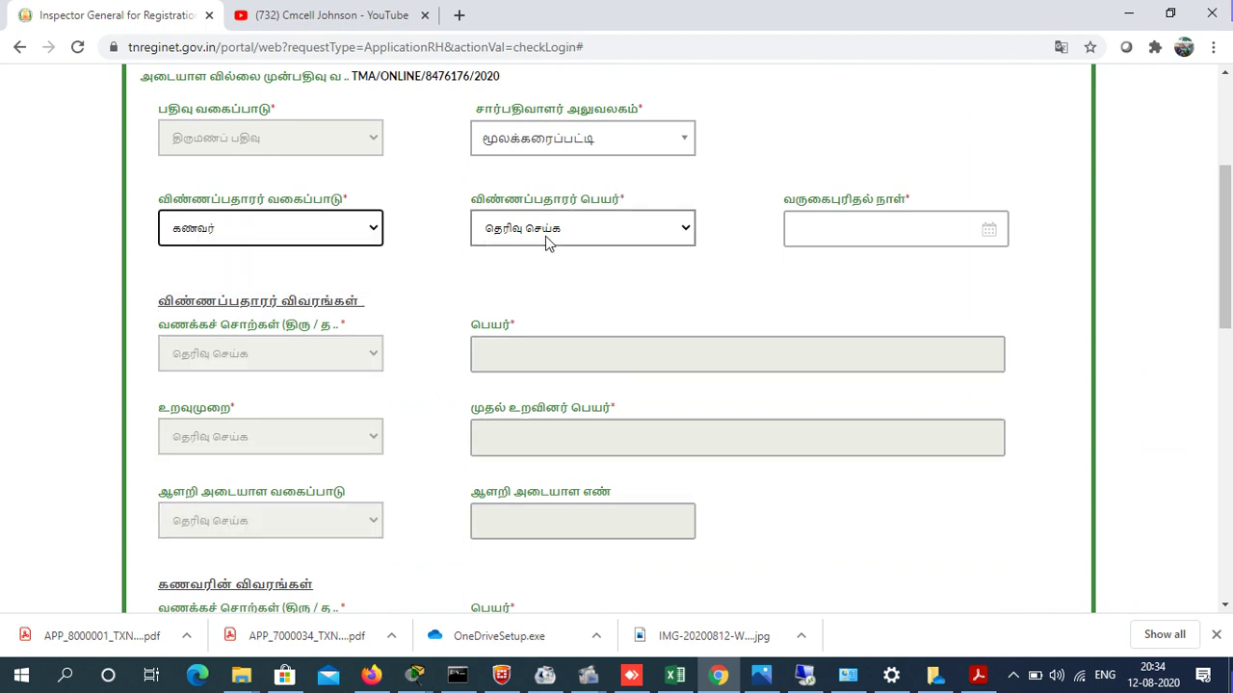
left_click(545, 239)
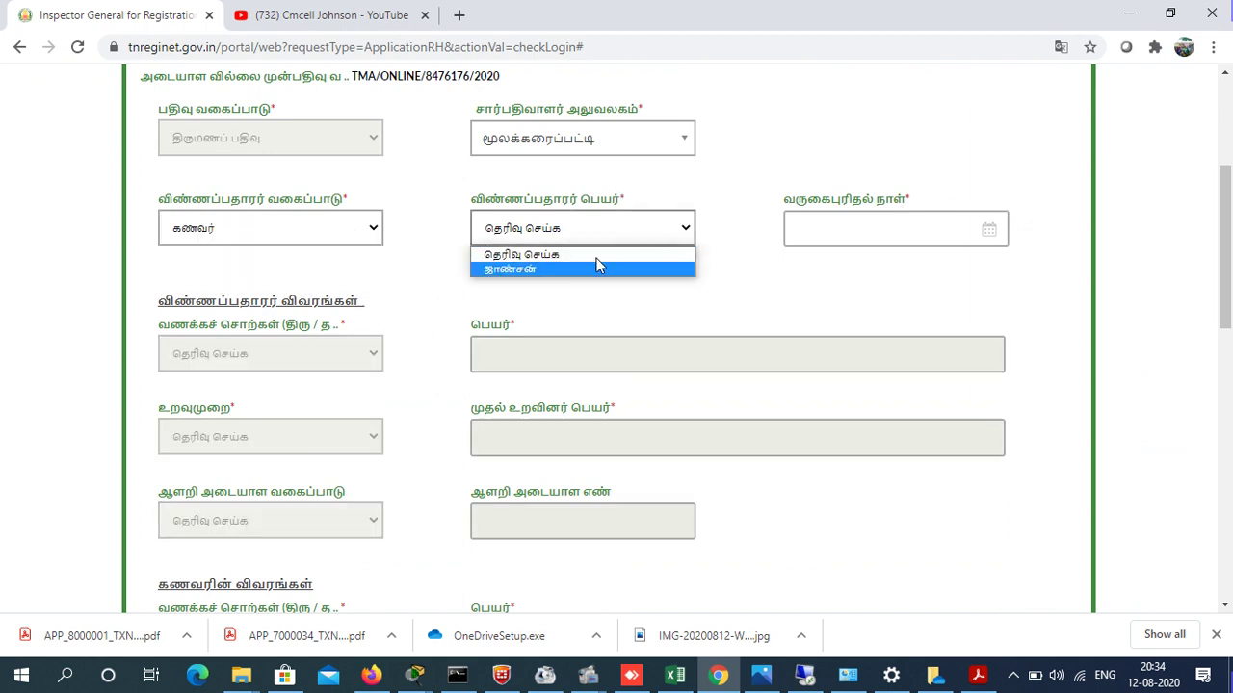
left_click(595, 269)
- Try visit dates 13, 14 and then 19 Aug 2020 in the calendar
left_click(992, 216)
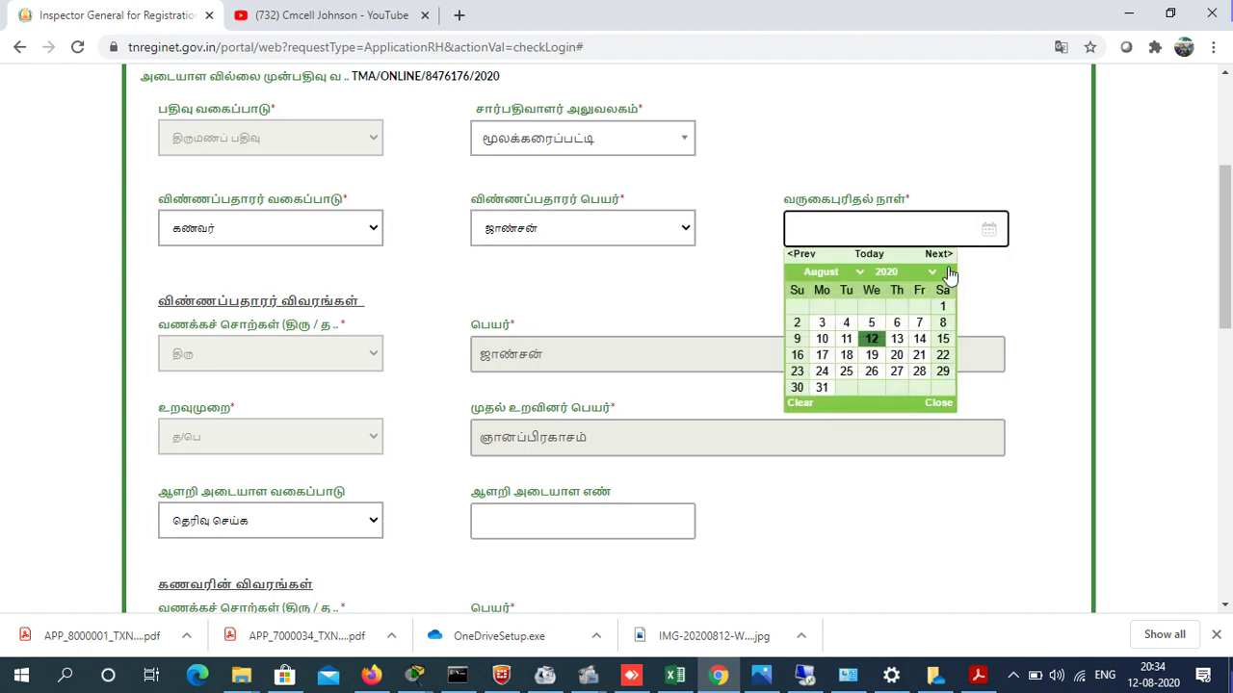
left_click(897, 345)
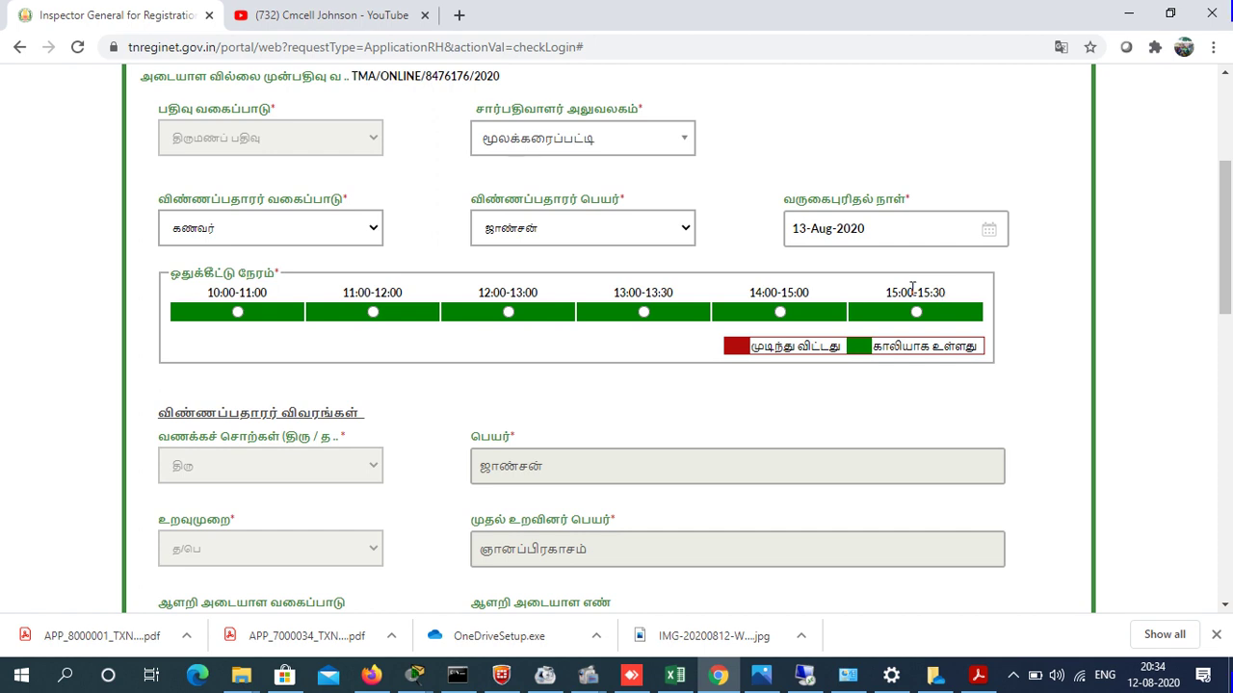
left_click(989, 229)
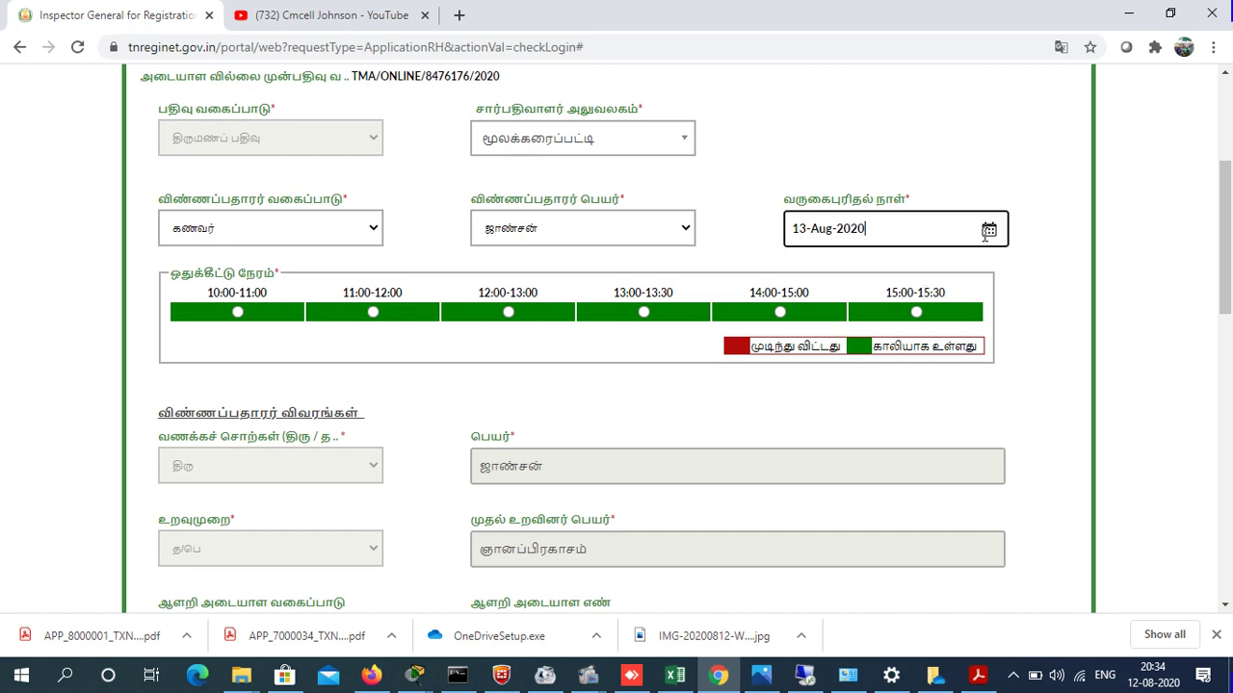
left_click(920, 342)
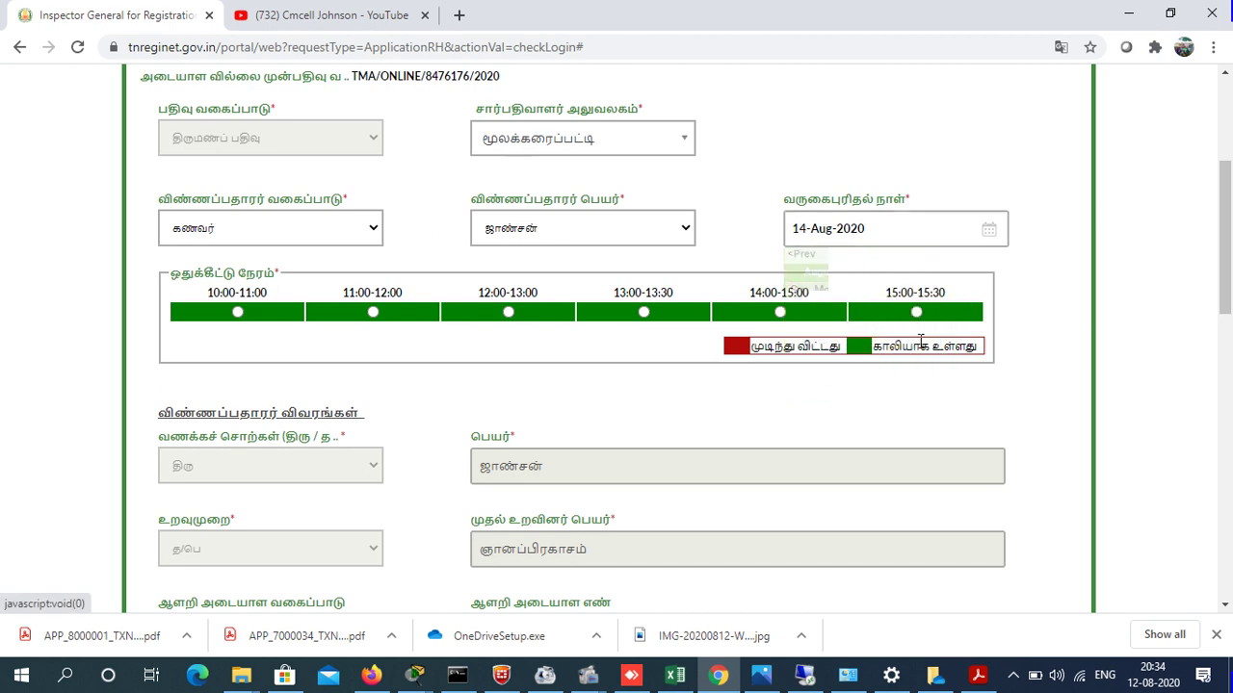
left_click(988, 231)
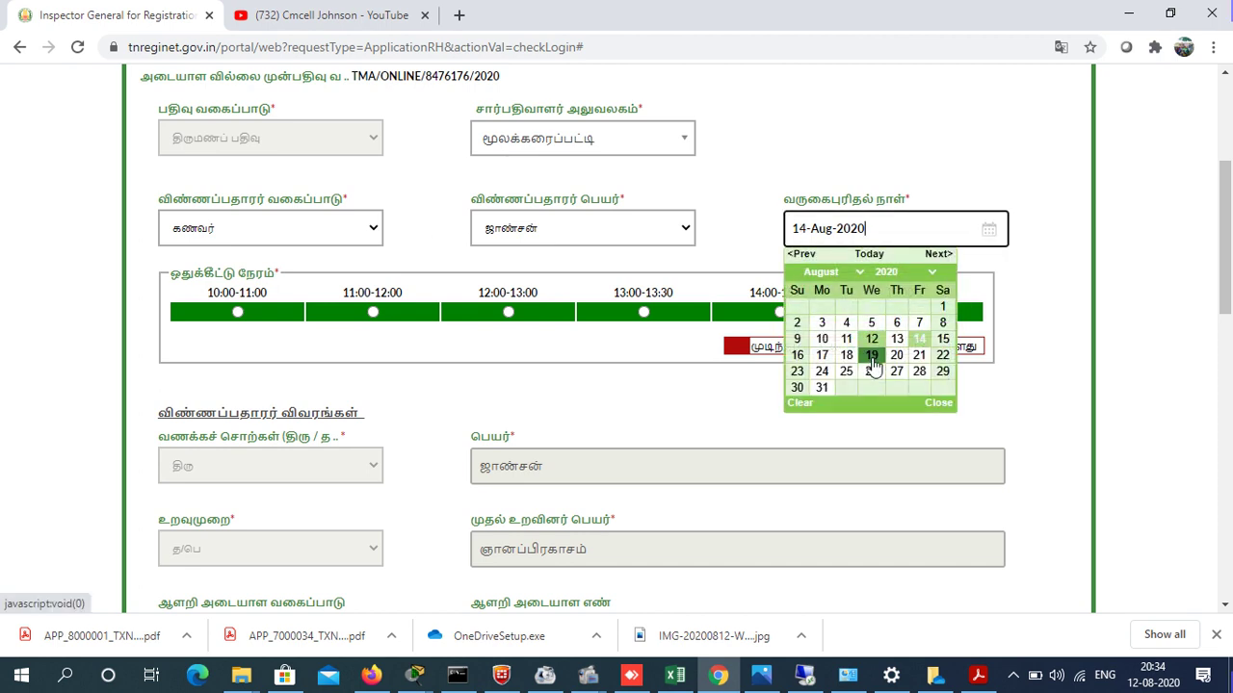
left_click(871, 356)
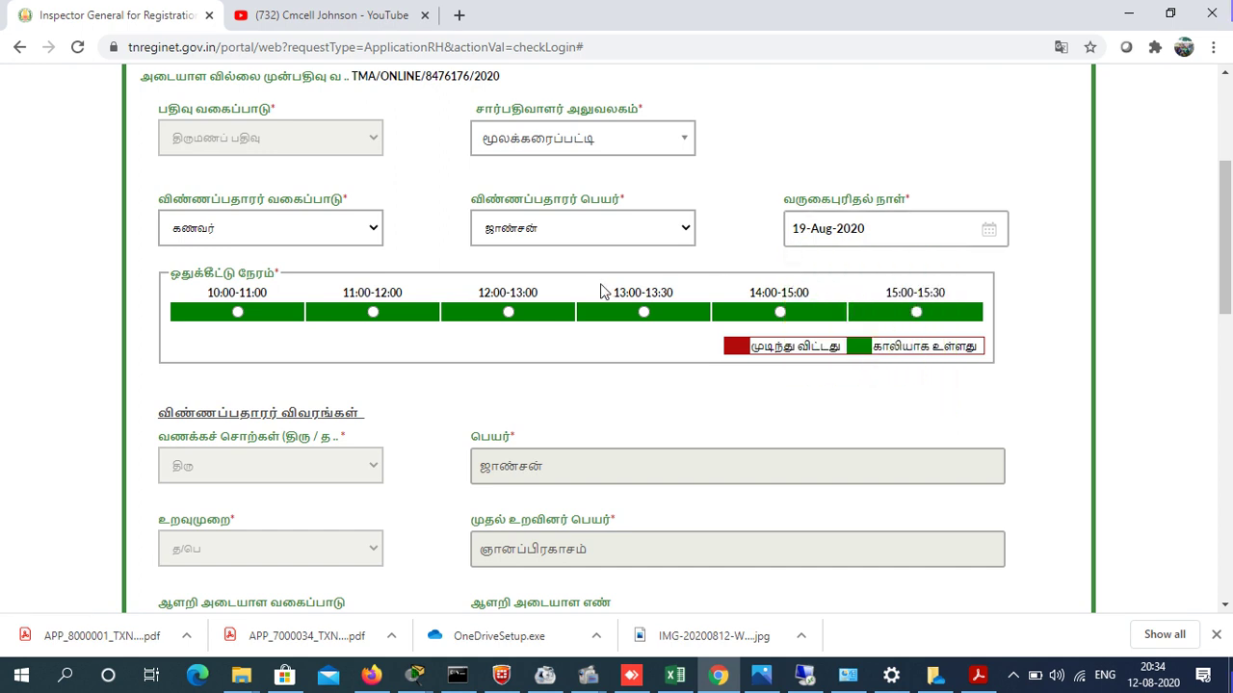
- Reselect the husband as applicant, set the date to 20-Aug-2020, and reload the portal
left_click(620, 232)
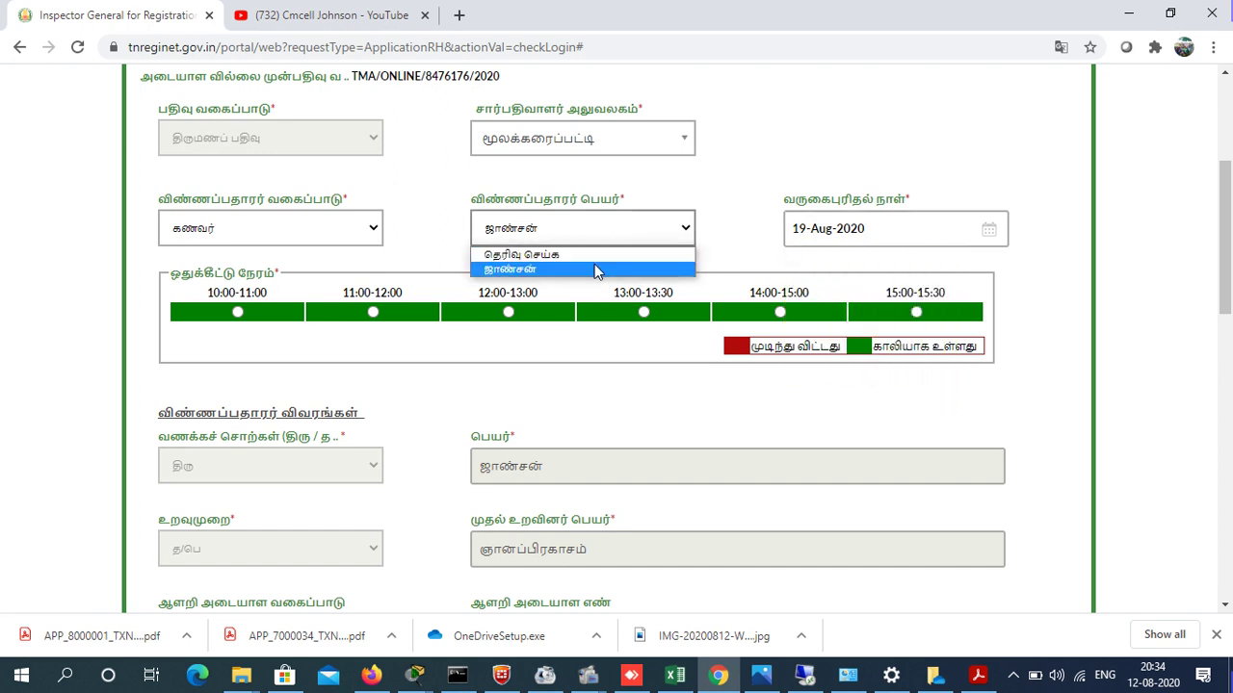
left_click(595, 269)
left_click(936, 231)
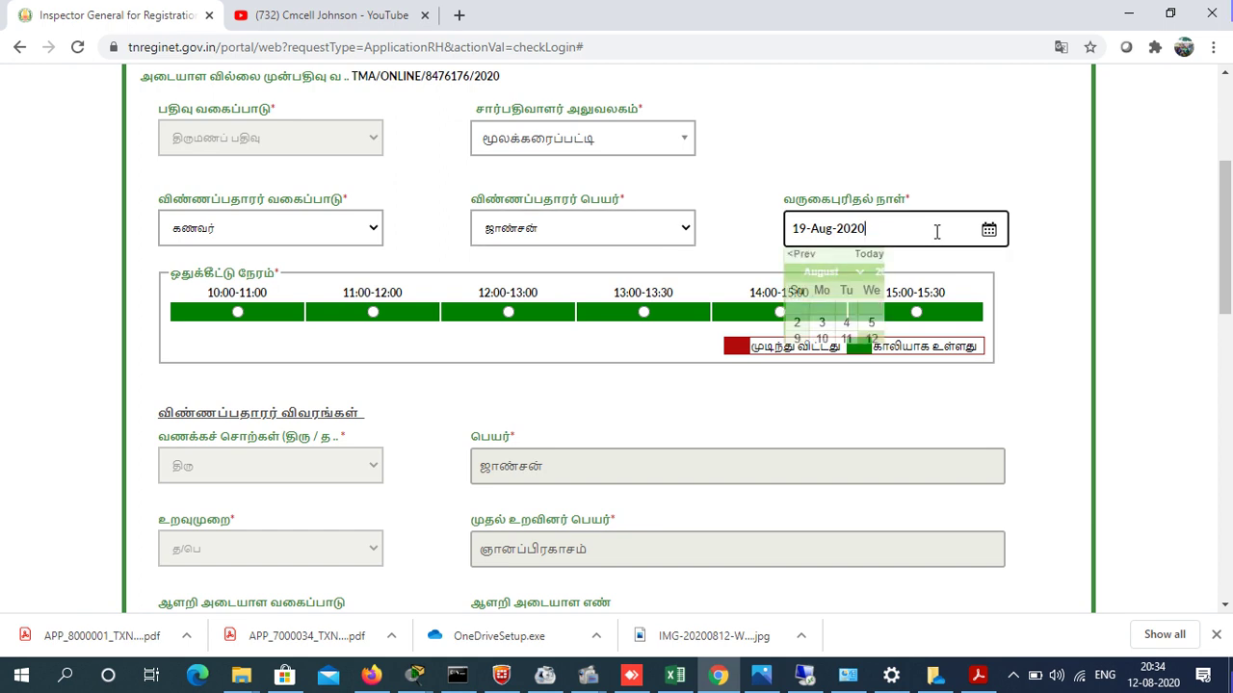
left_click(899, 356)
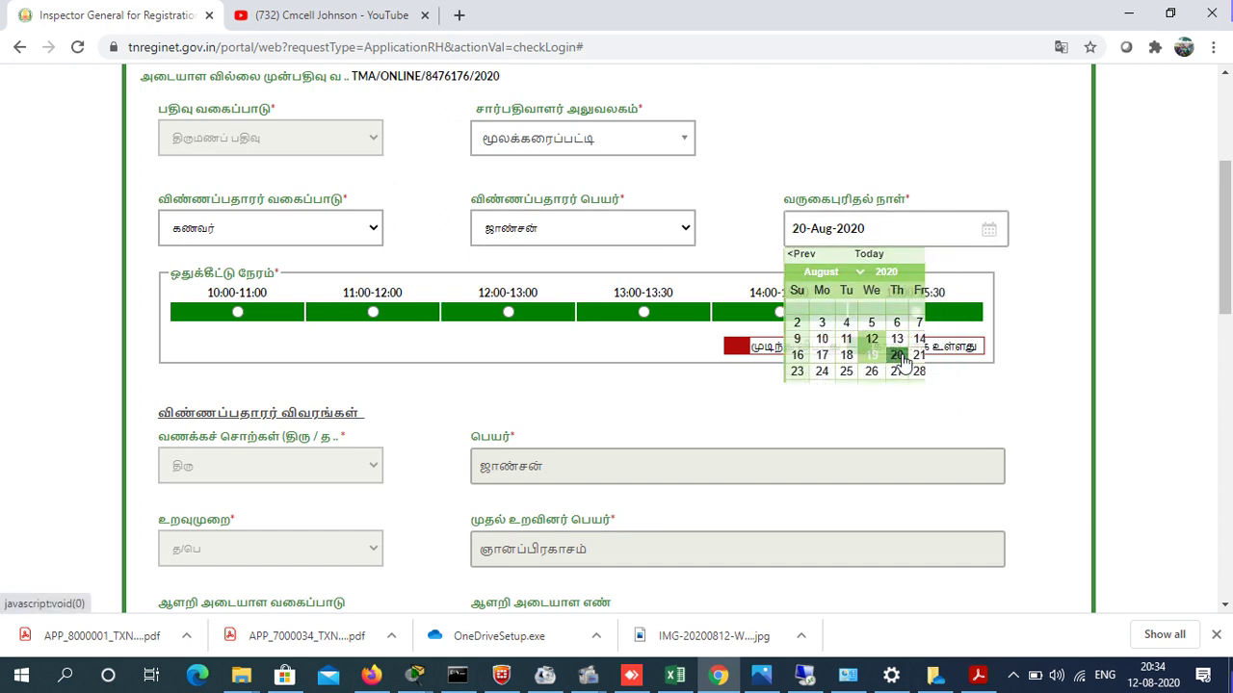
left_click(76, 48)
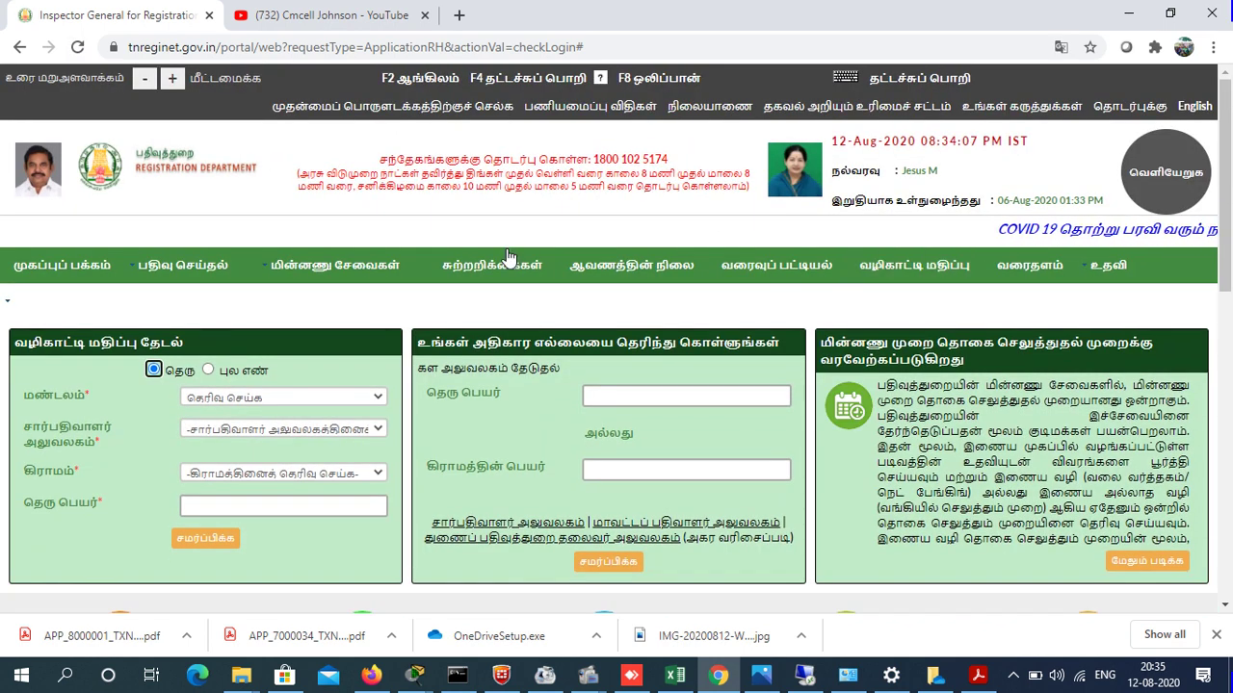
- Open the marriage application search page via Registration > Marriage Registration > Search Applications
mouse_move(183, 265)
mouse_move(203, 342)
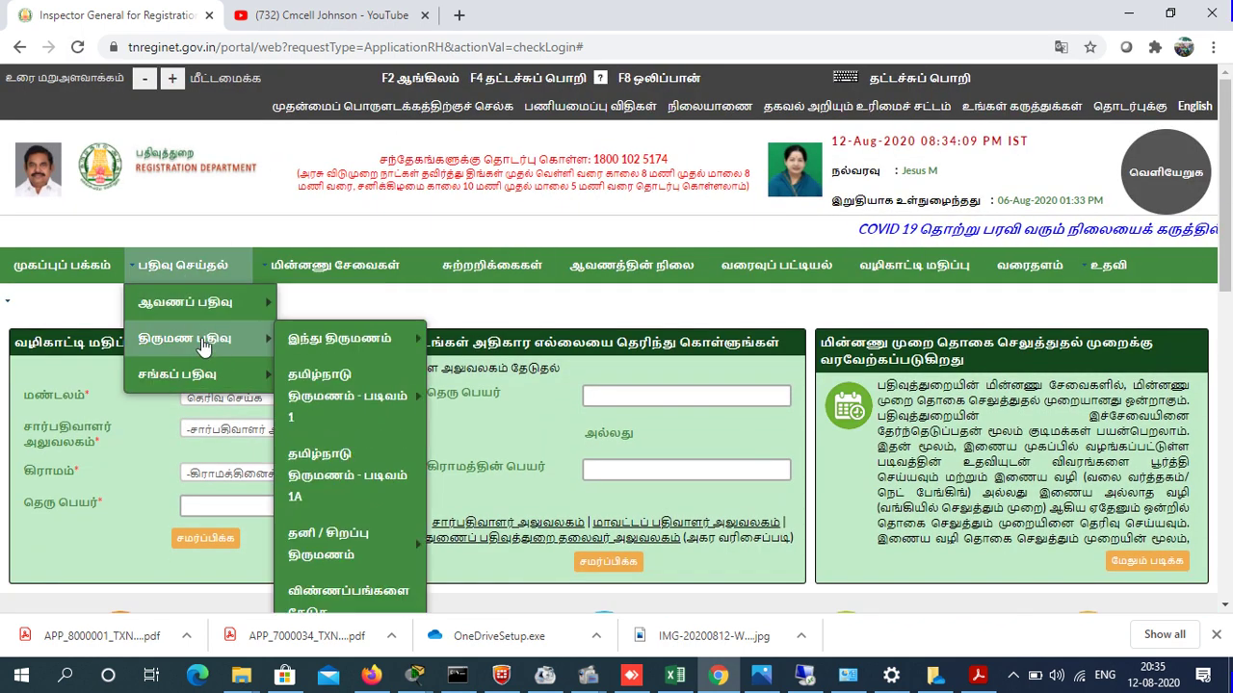
left_click_drag(1226, 228, 1229, 299)
scroll(222, 214, "up", 1)
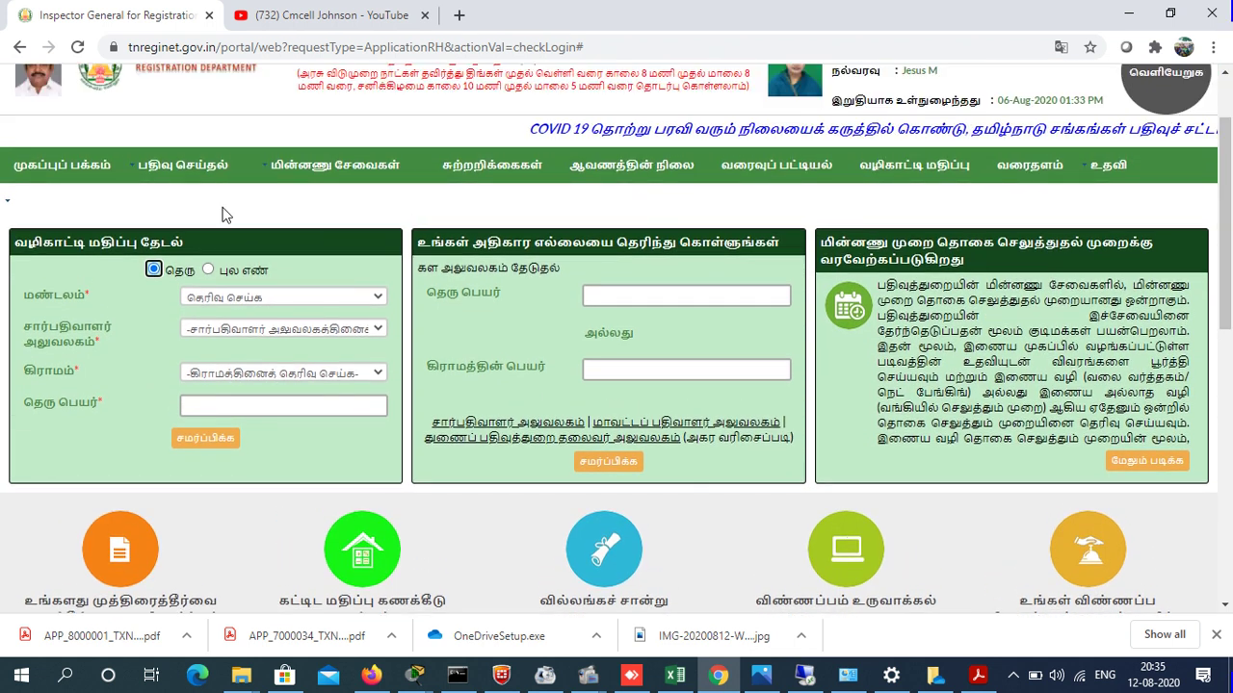
mouse_move(183, 164)
mouse_move(202, 237)
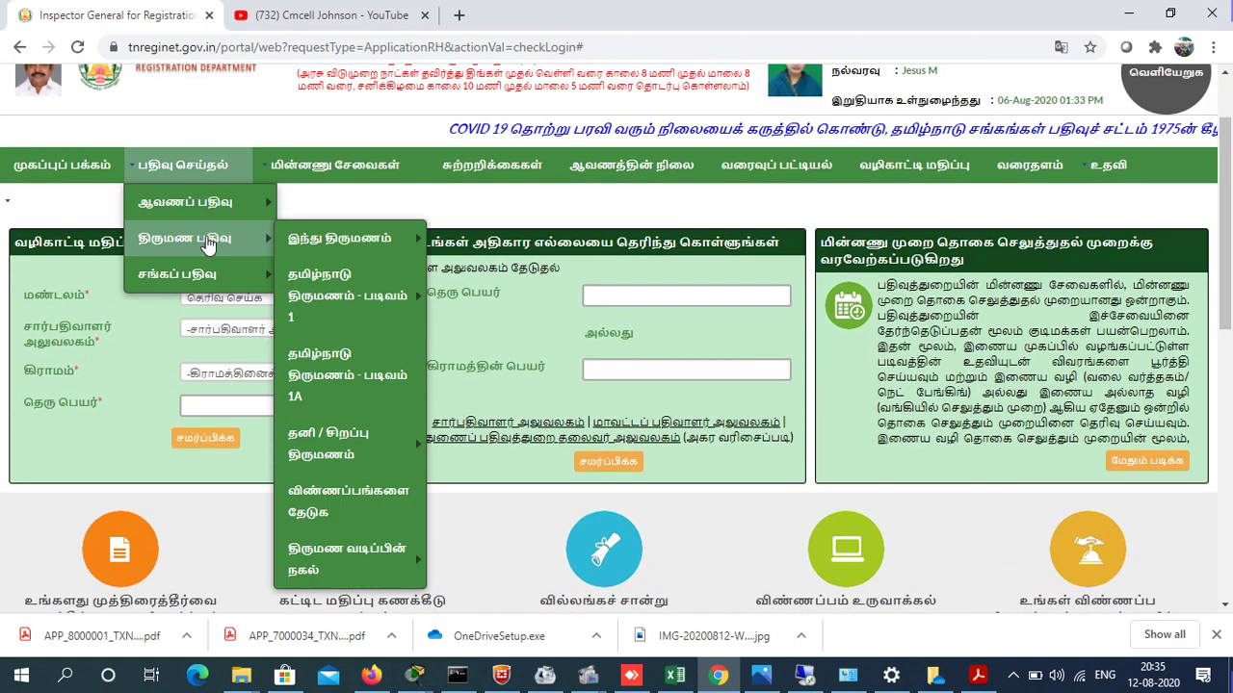
left_click(352, 493)
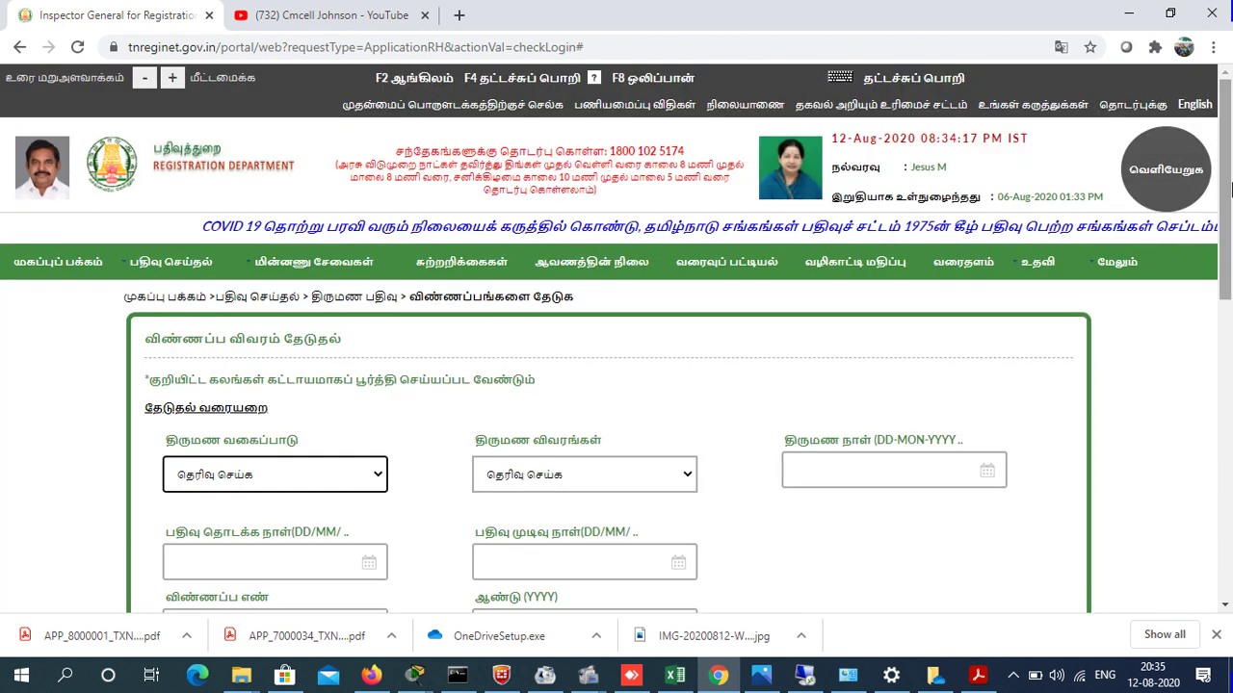
- Modify the second listed application and advance to the husband's details step
left_click_drag(1230, 188, 1230, 327)
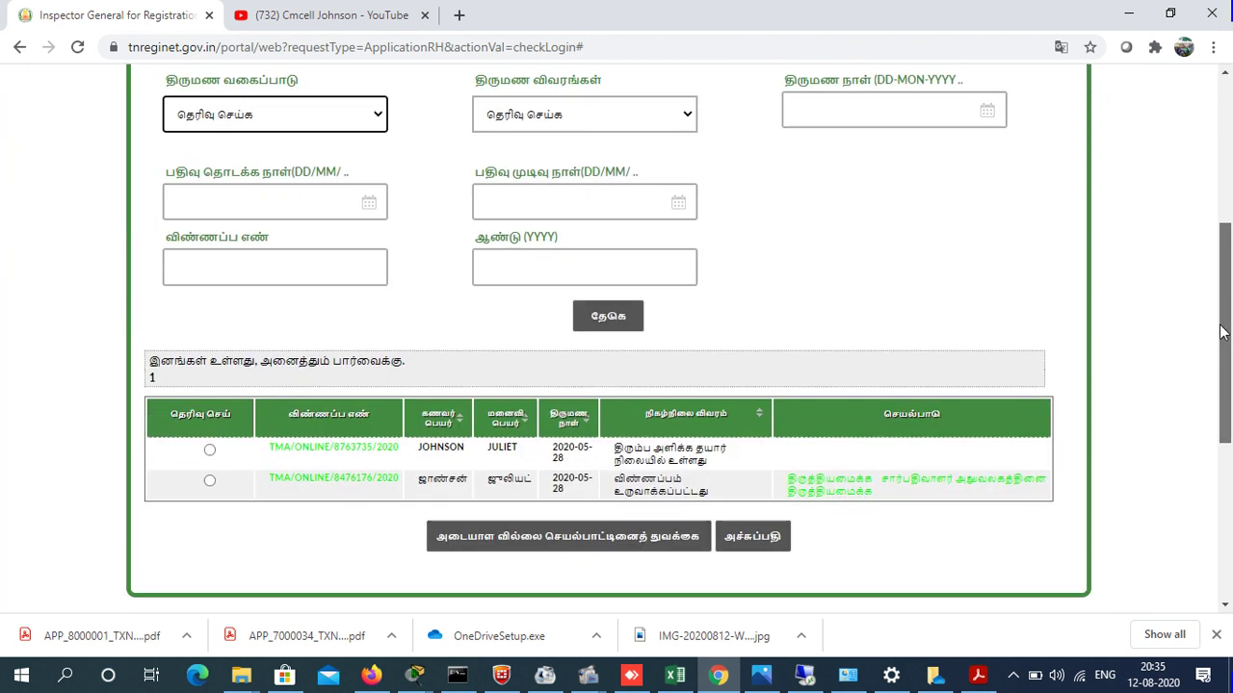
left_click(813, 488)
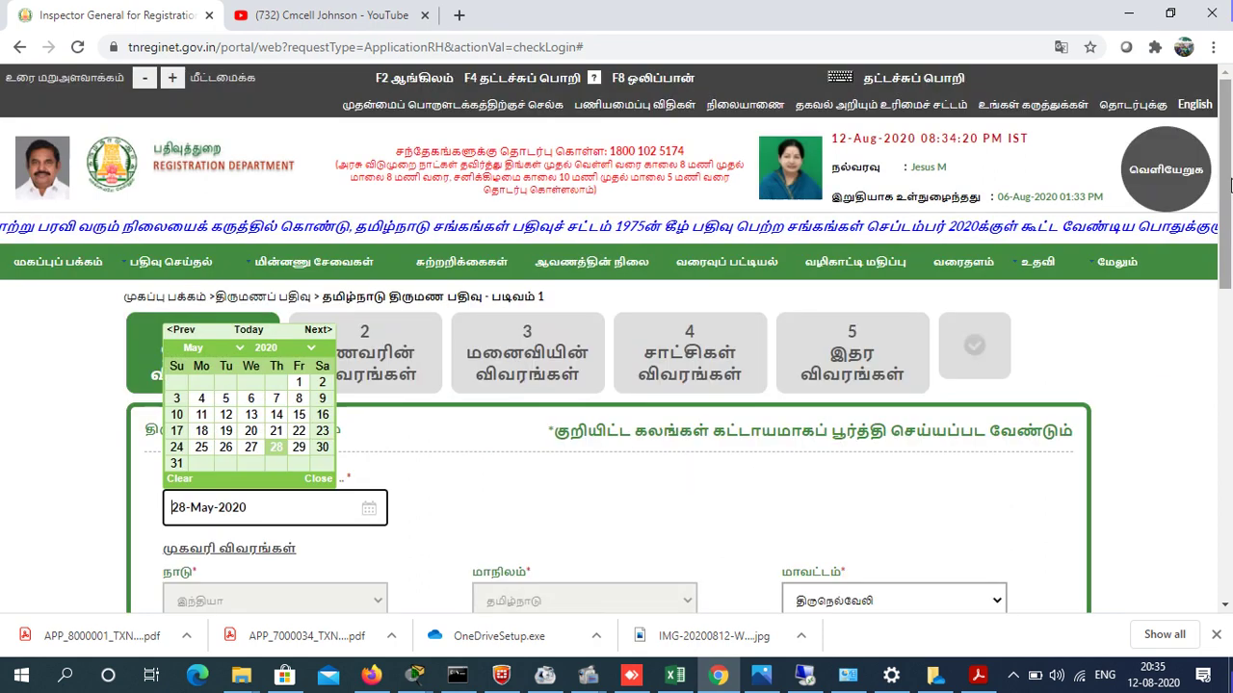
left_click_drag(1230, 194, 1229, 419)
left_click(1077, 453)
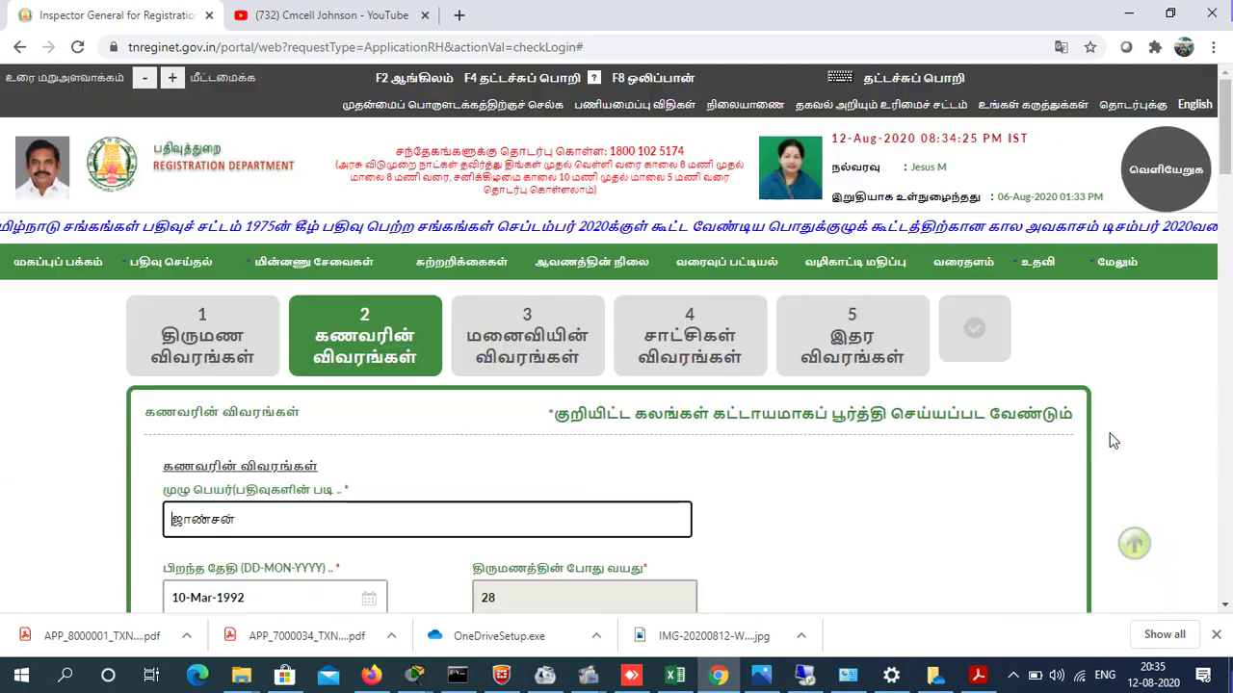
- Advance unchanged through the wife's, witnesses' and other details steps of Form 1
left_click_drag(1226, 159, 1226, 546)
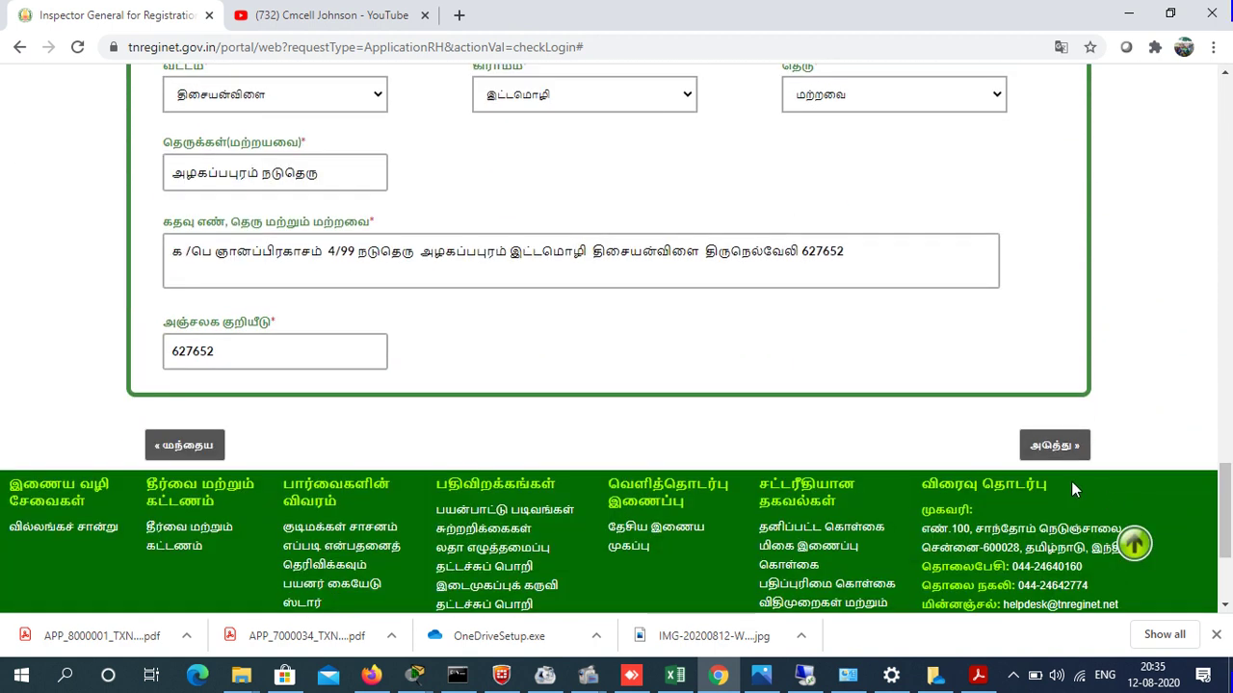
left_click(1063, 448)
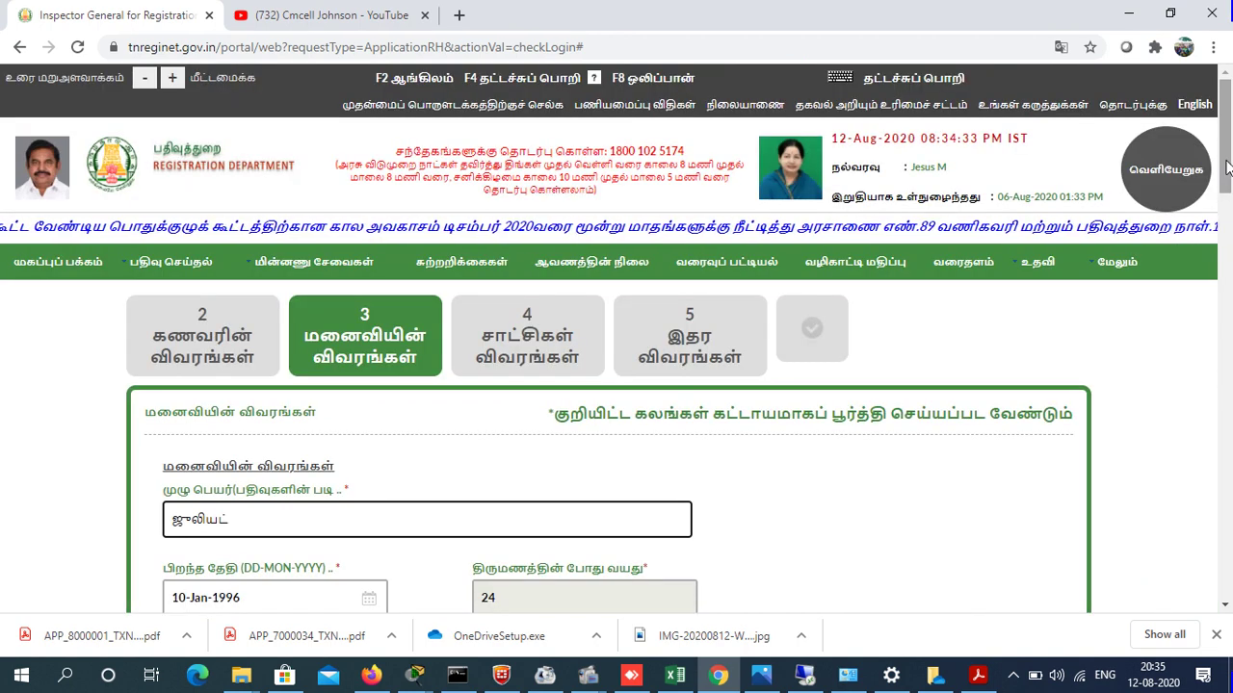
left_click_drag(1226, 167, 1225, 533)
left_click(1051, 402)
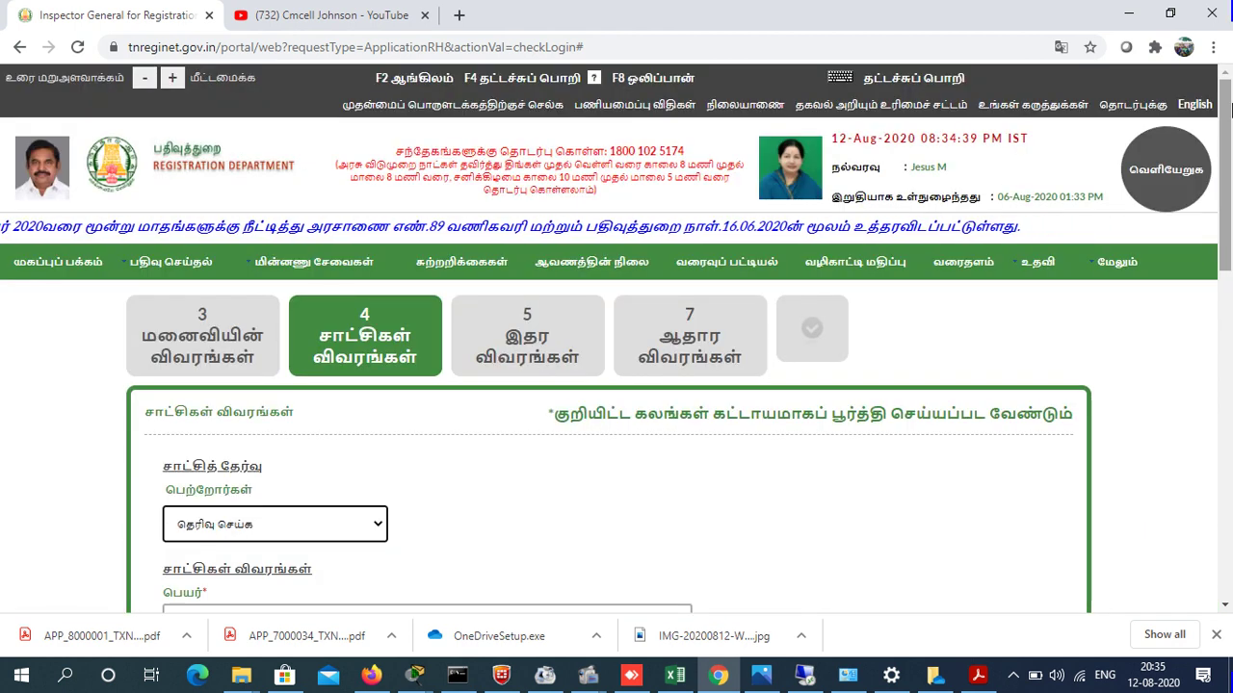
left_click_drag(1228, 144, 1225, 450)
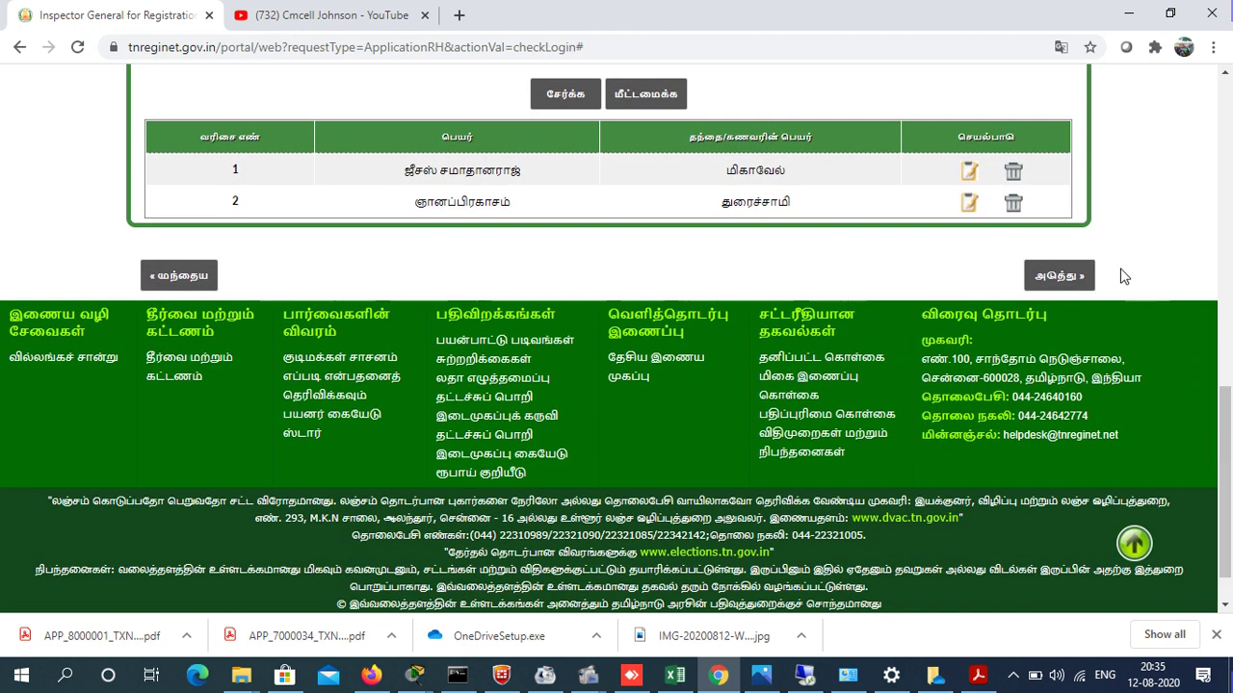
left_click(1059, 279)
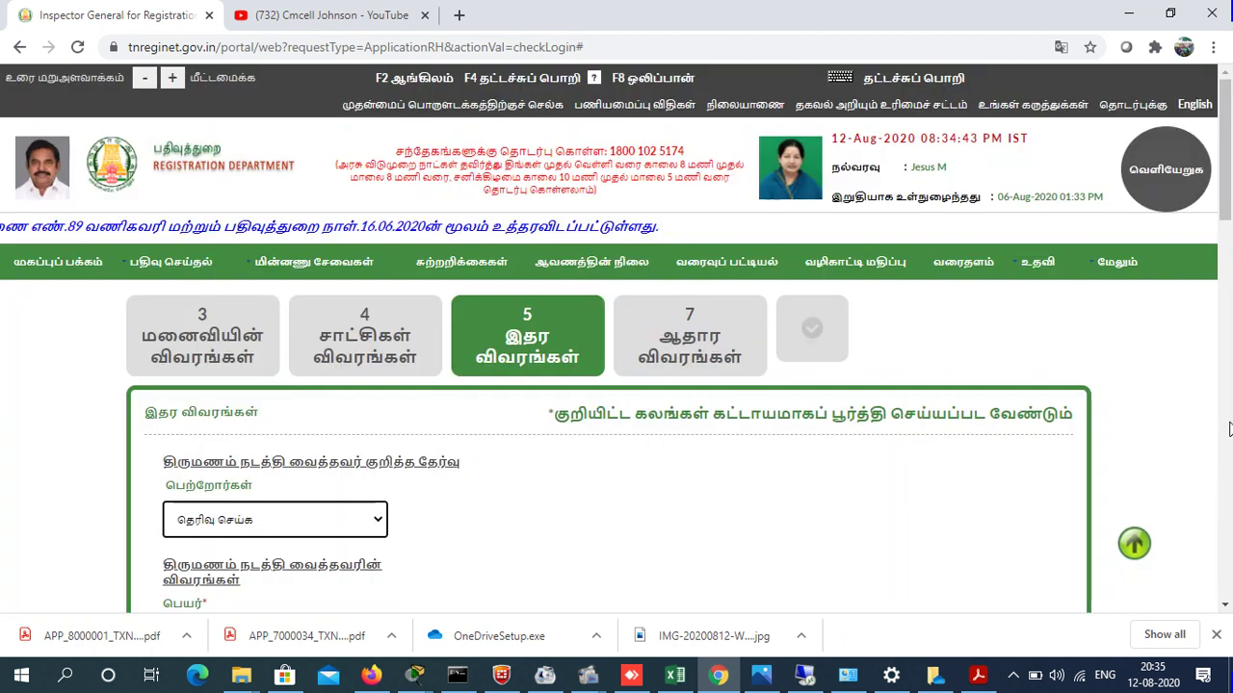
- Move on to the ID proof details step and update the application
left_click_drag(1229, 428, 1185, 511)
left_click(1069, 467)
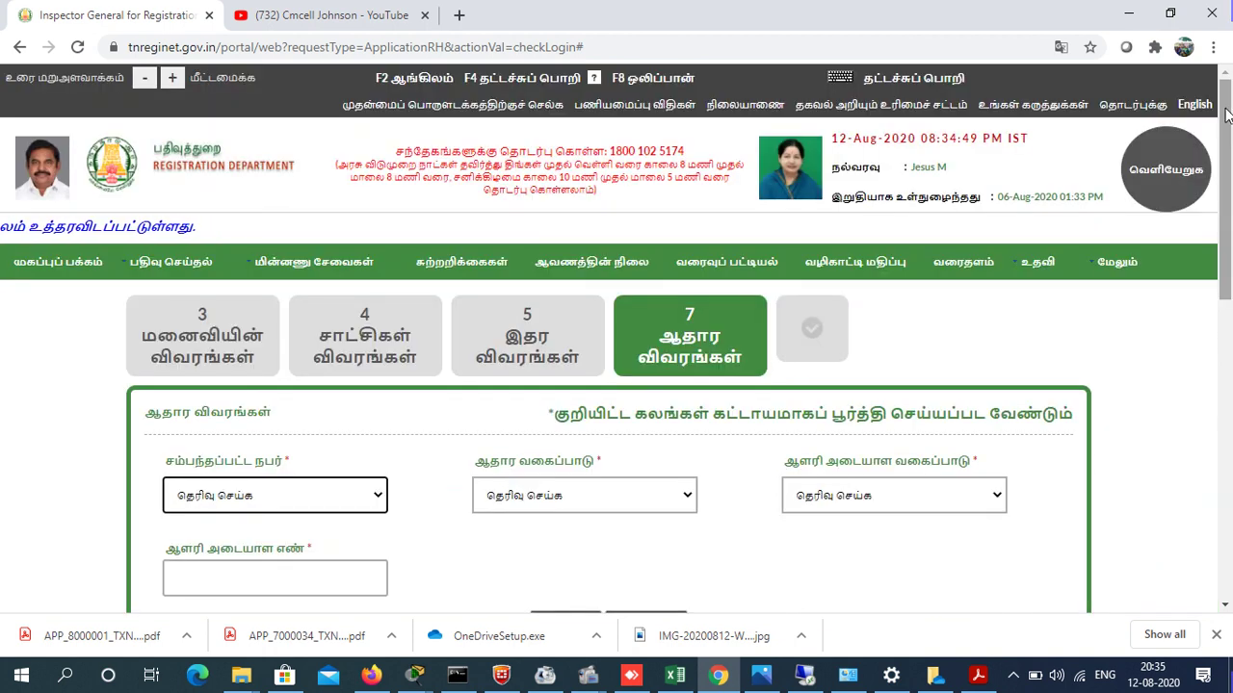
left_click_drag(1225, 121, 1228, 384)
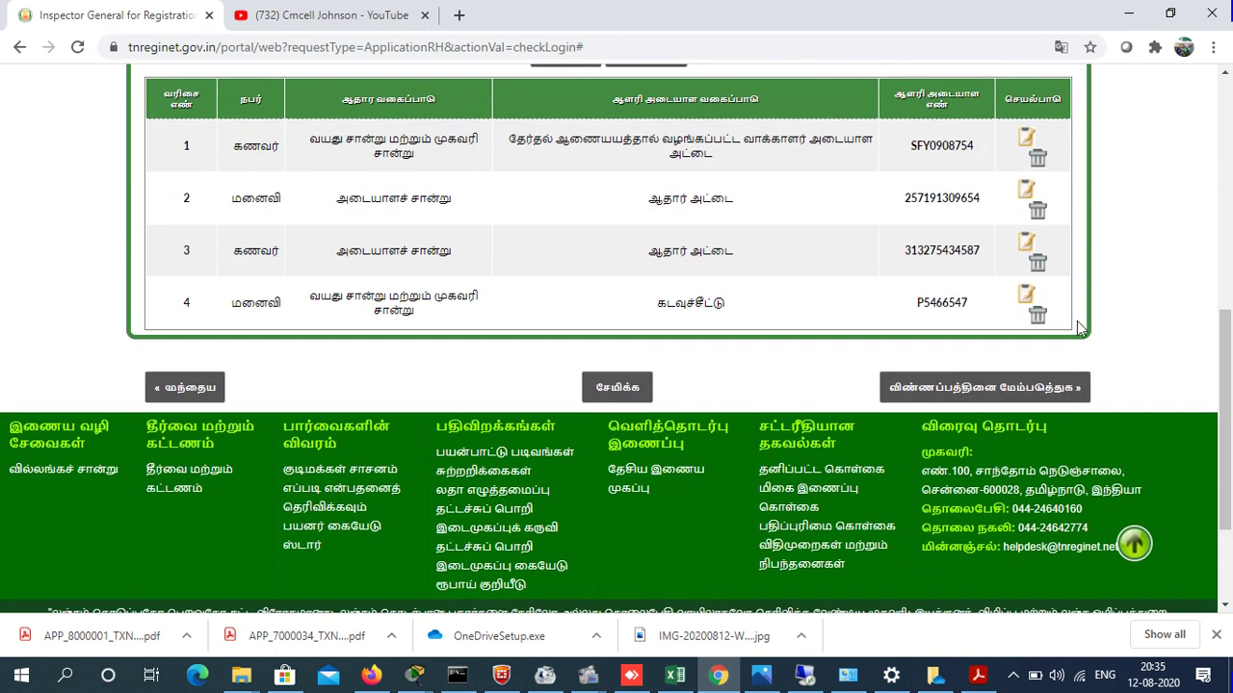
left_click(1045, 389)
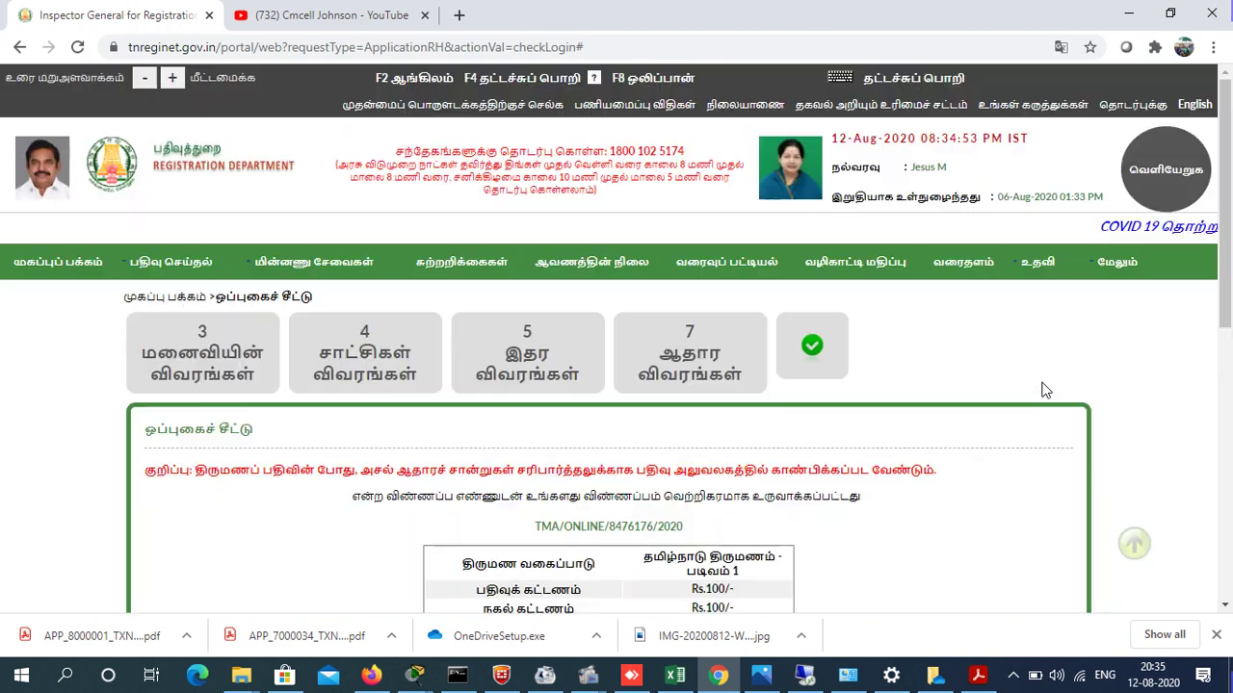
- Scroll the Rs.300 fee acknowledgement and continue to the online payment form
scroll(694, 414, "down", 3)
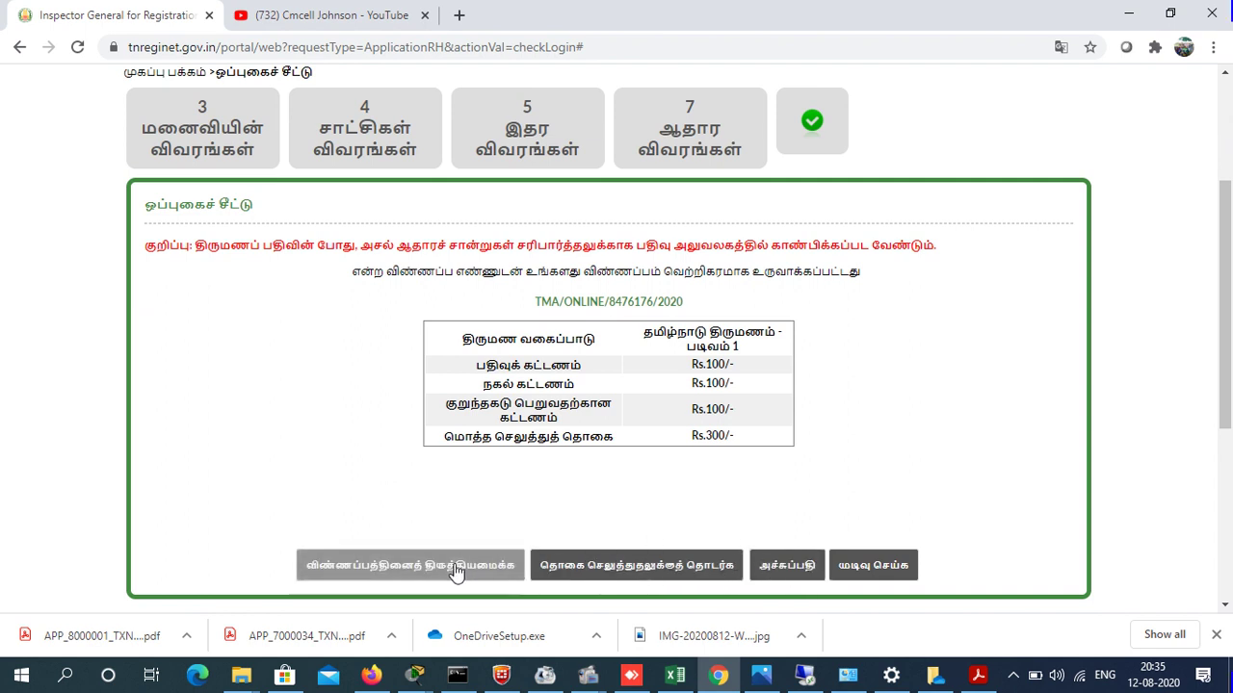
left_click(632, 568)
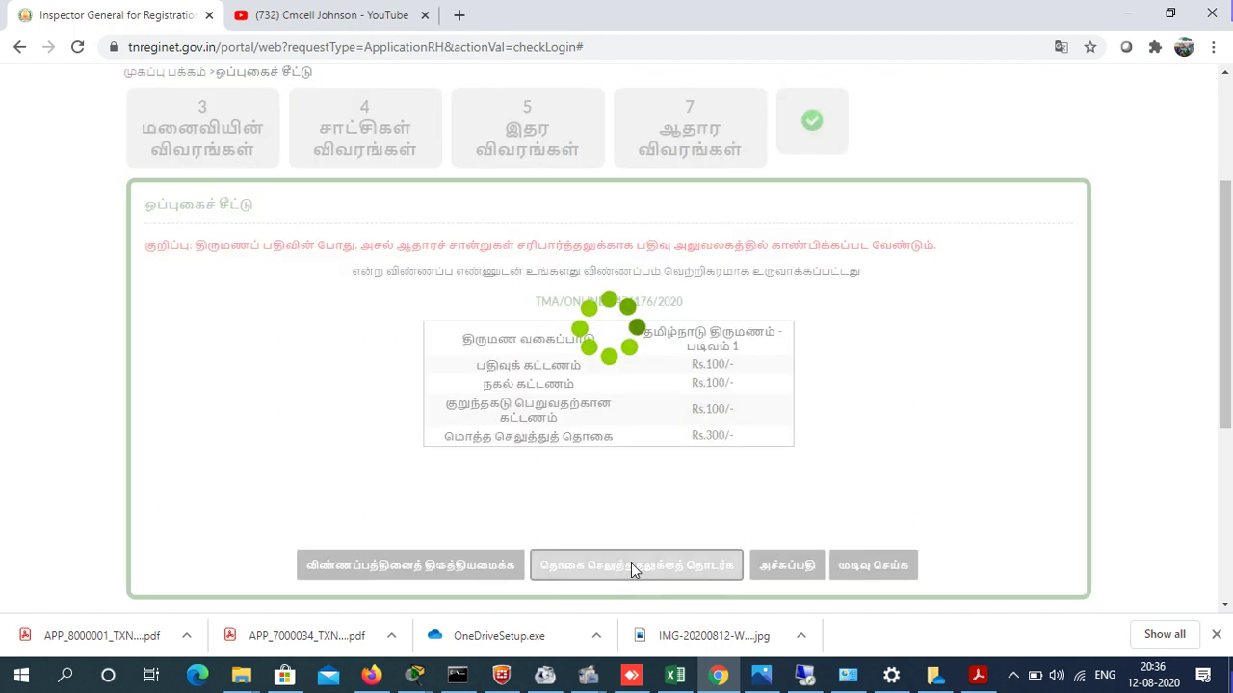
scroll(1228, 289, "down", 3)
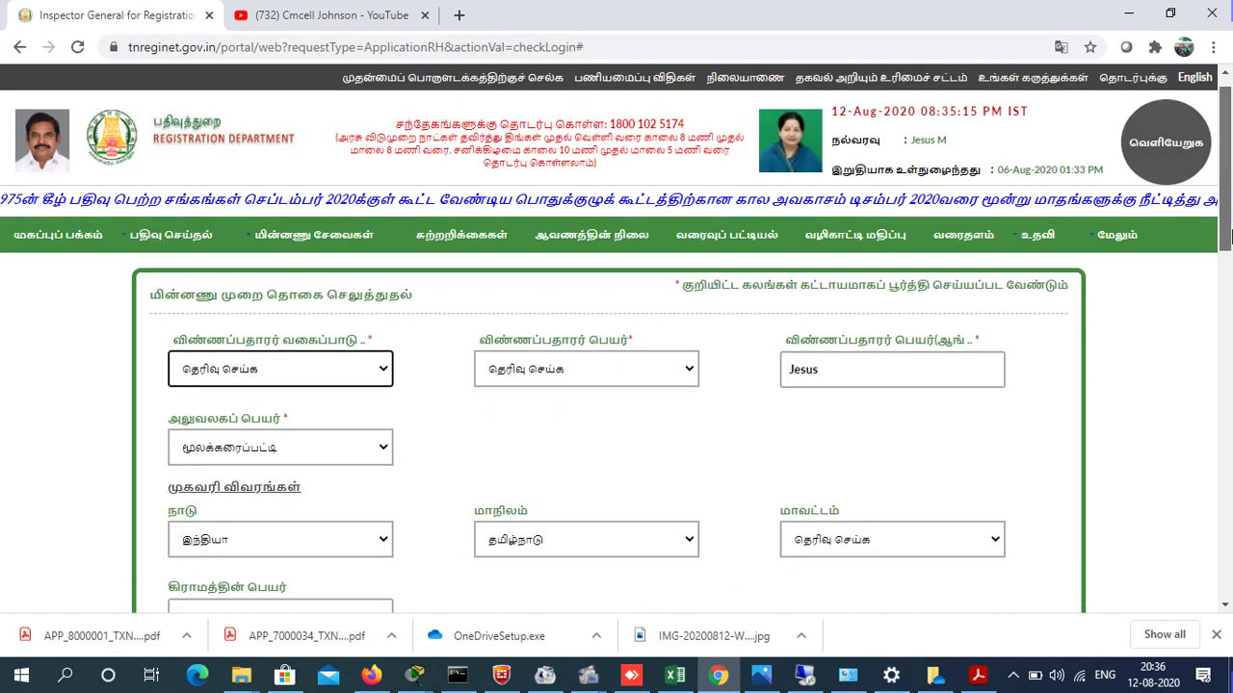
- Return to the marriage application Search Applications page
left_click_drag(1230, 289, 1230, 145)
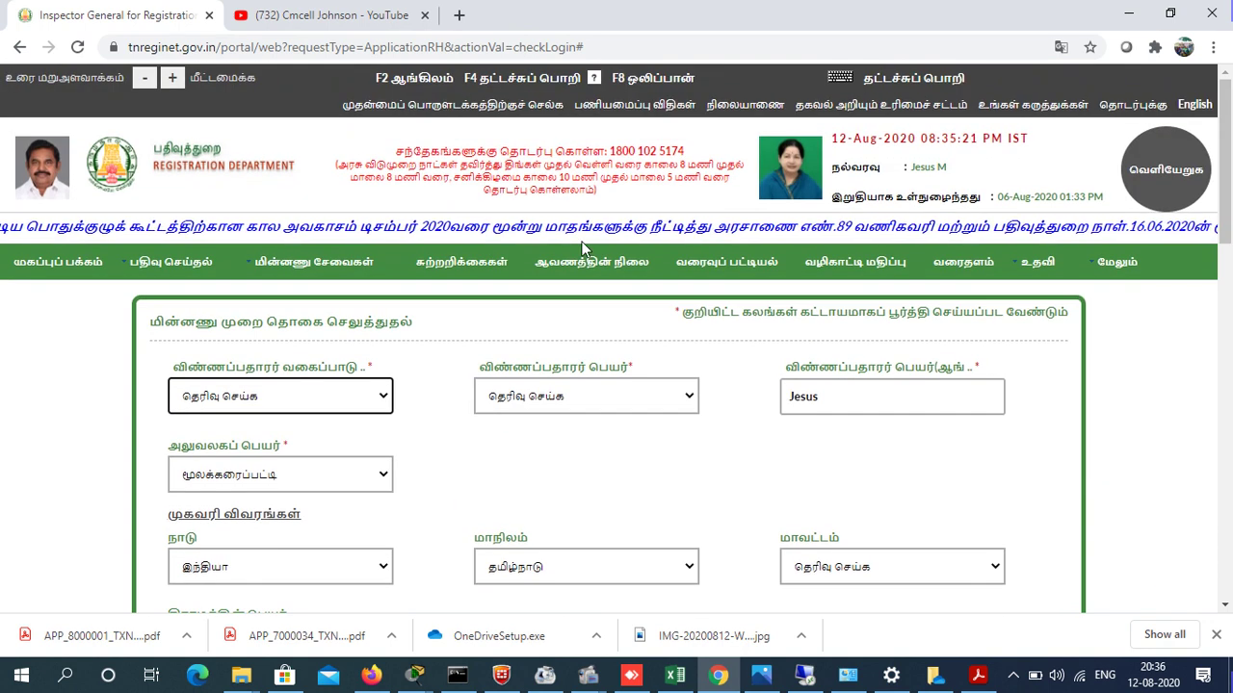
mouse_move(168, 262)
mouse_move(174, 334)
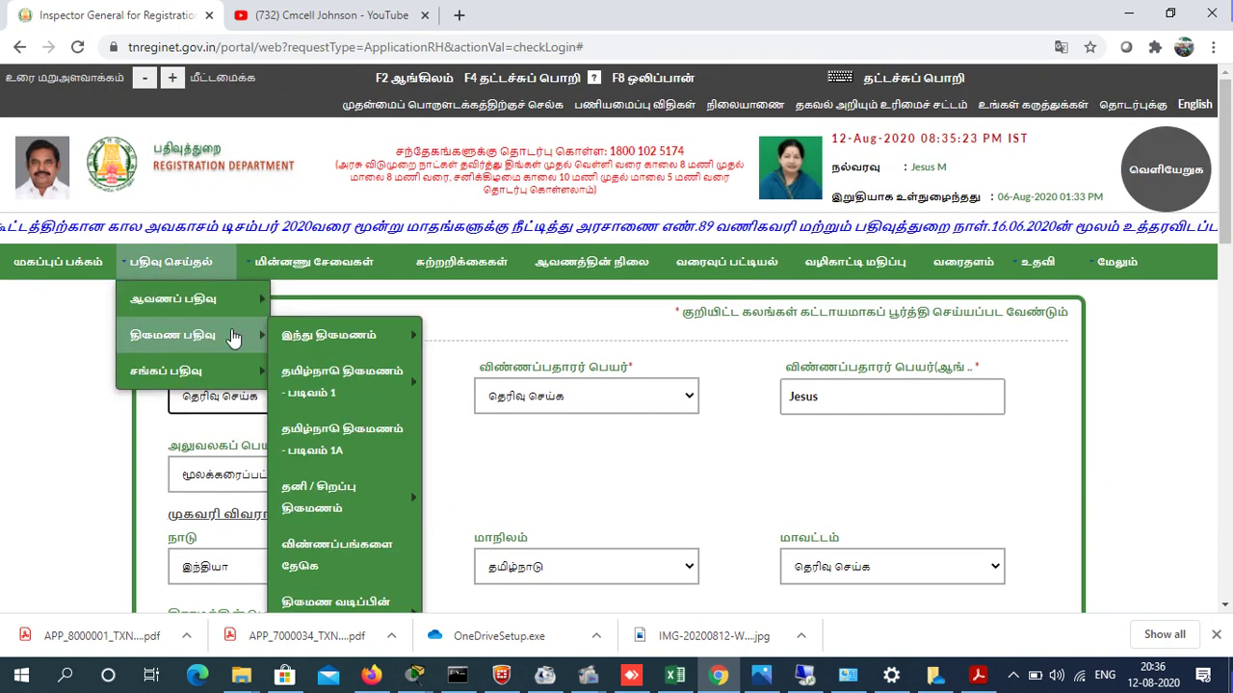
mouse_move(344, 520)
left_click(344, 554)
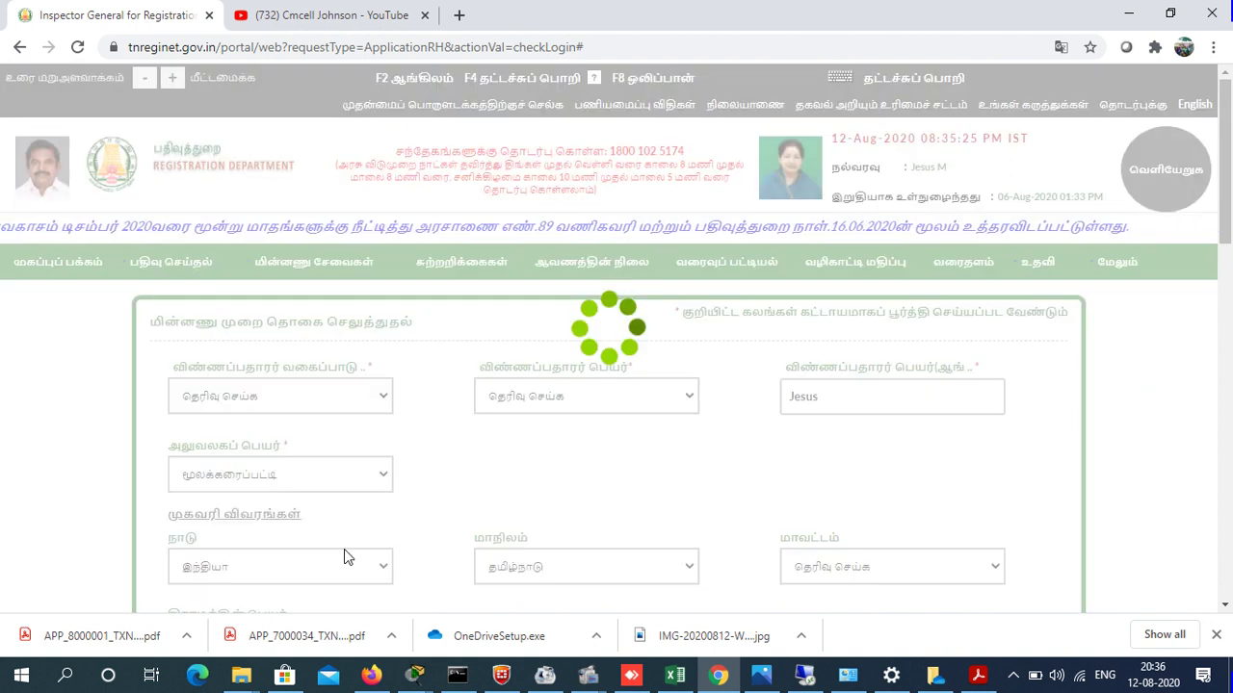
- Select the second application and start its token (appointment) process
scroll(1230, 227, "down", 4)
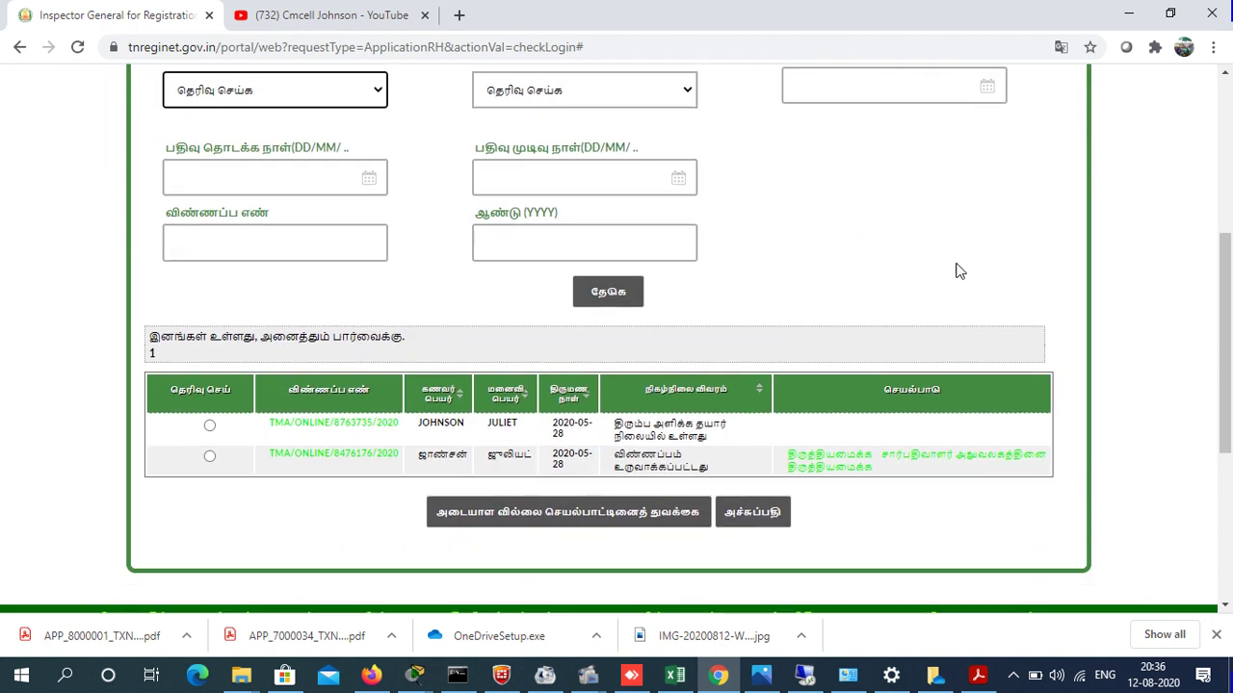
left_click(209, 455)
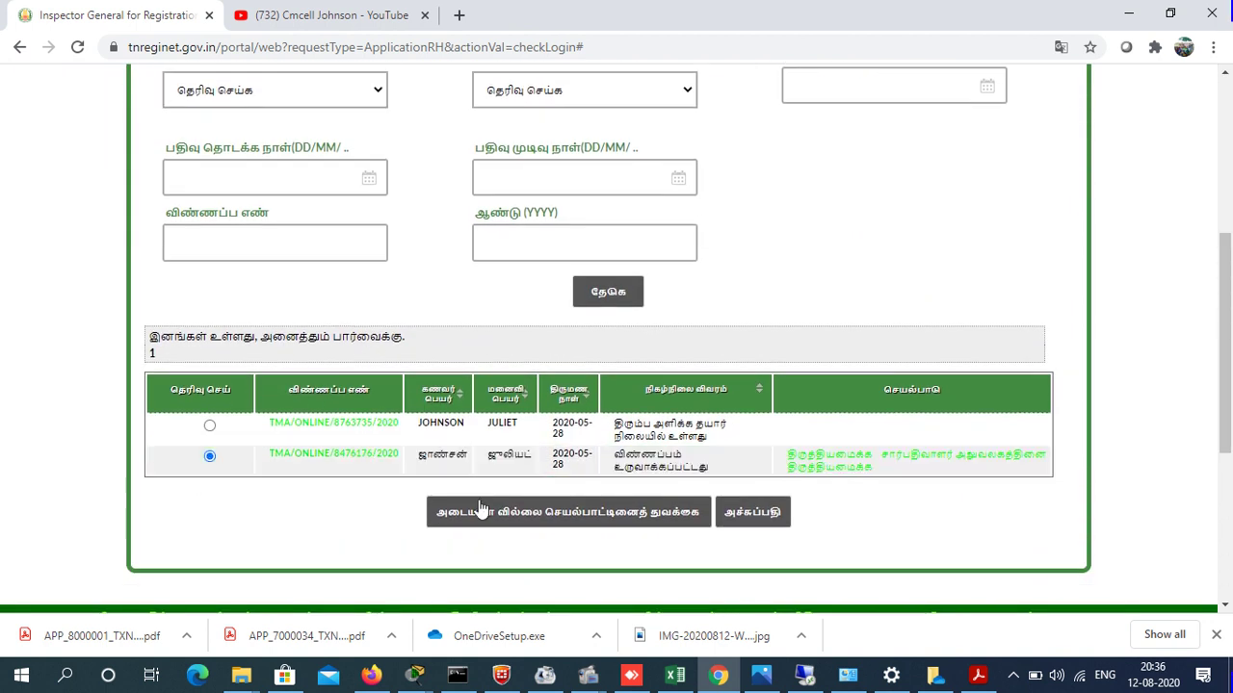
left_click(540, 525)
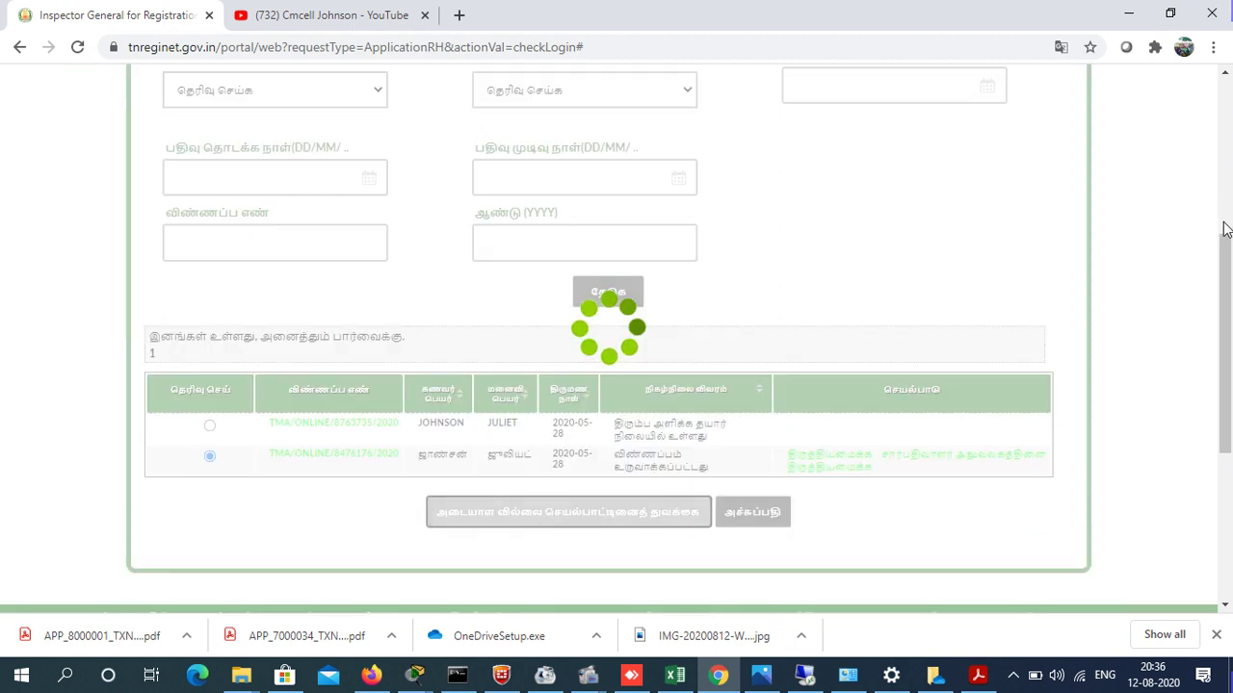
scroll(1226, 289, "down", 4)
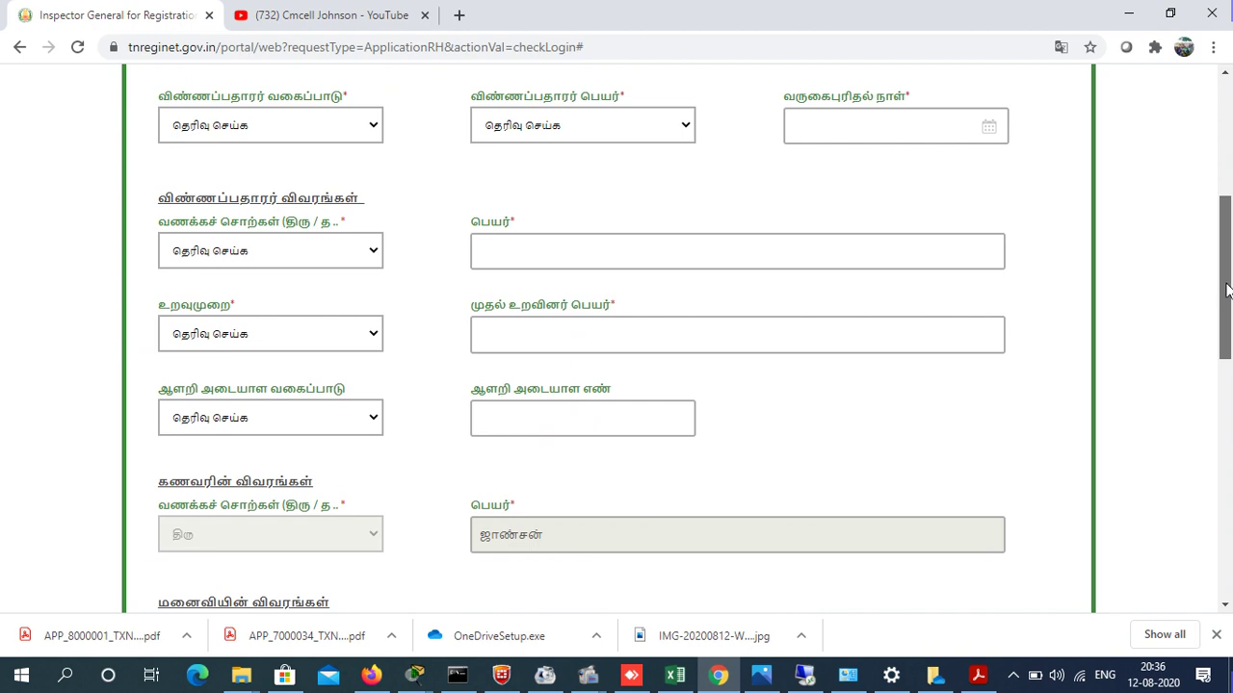
- Set the applicant type (விண்ணப்பதாரர் வகைப்பாடு) to the husband, கணவர்
left_click_drag(1226, 289, 1226, 243)
left_click(581, 295)
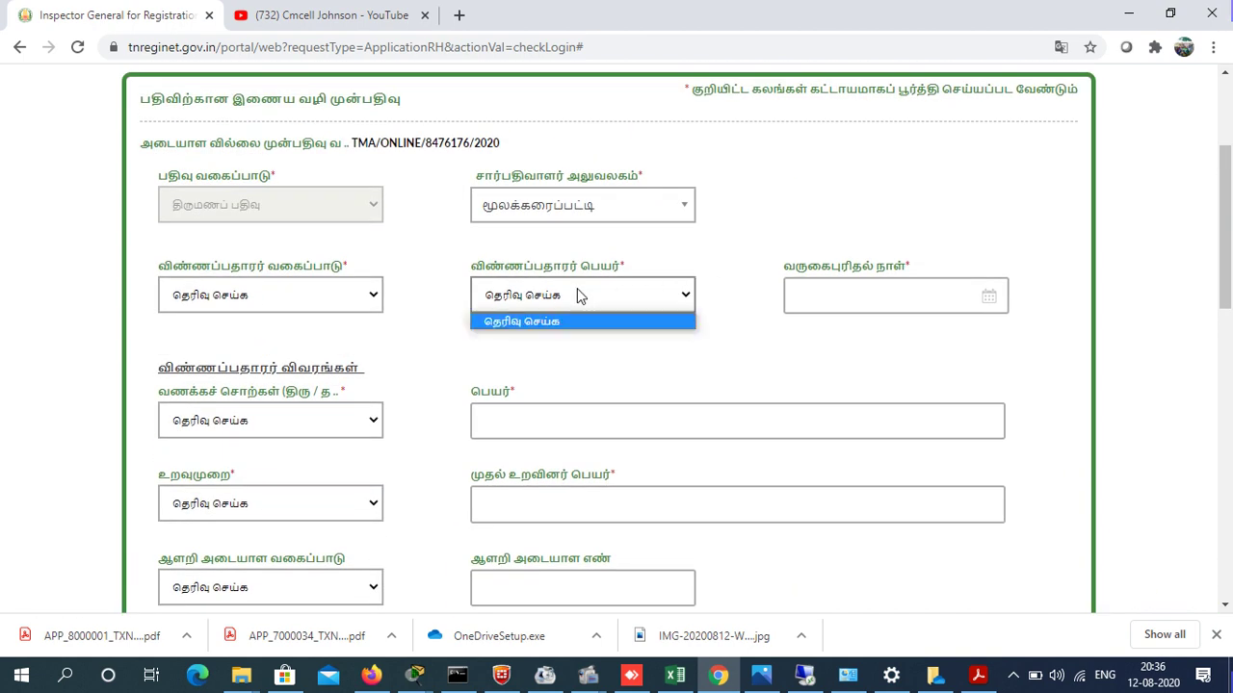
left_click(282, 300)
left_click(284, 337)
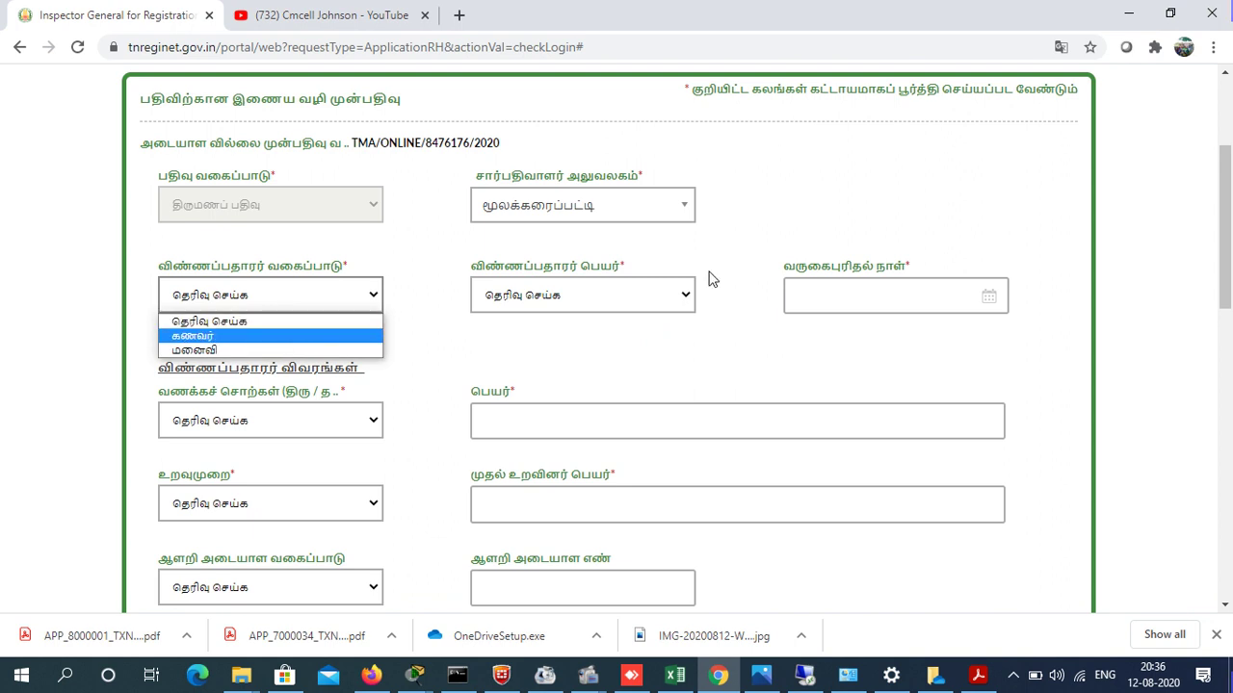
- Pick 27 August 2020 as the visit date and view its time slots
left_click(989, 297)
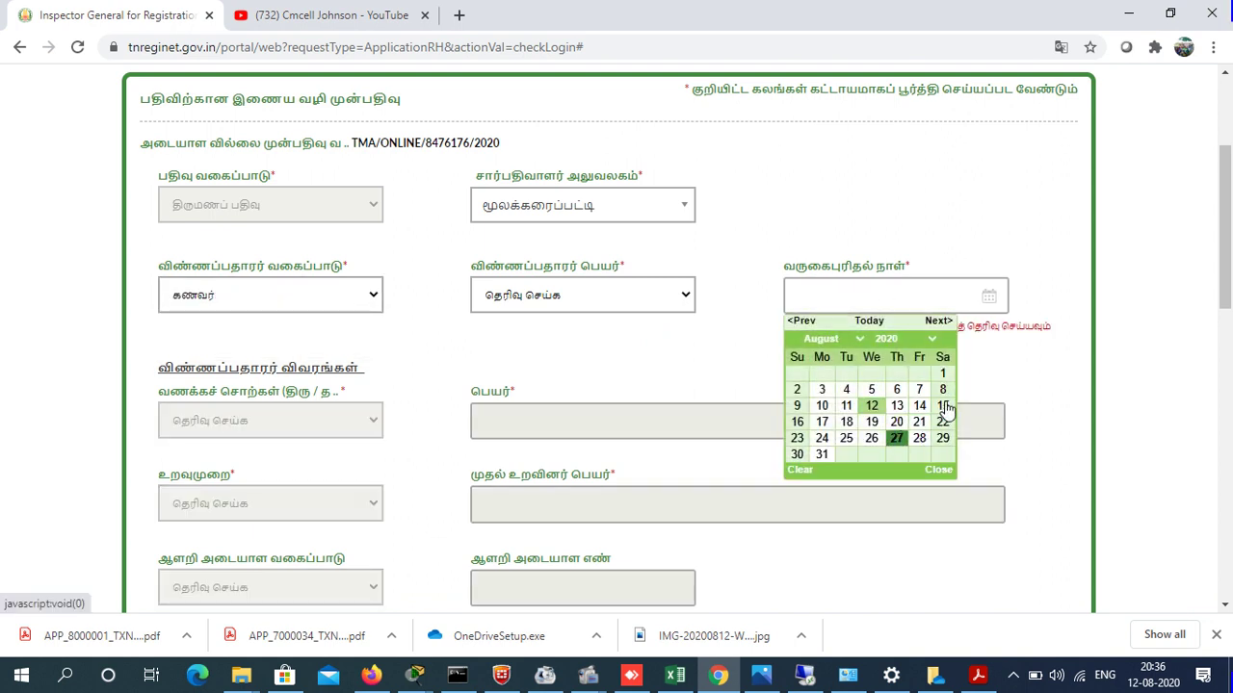
left_click(896, 439)
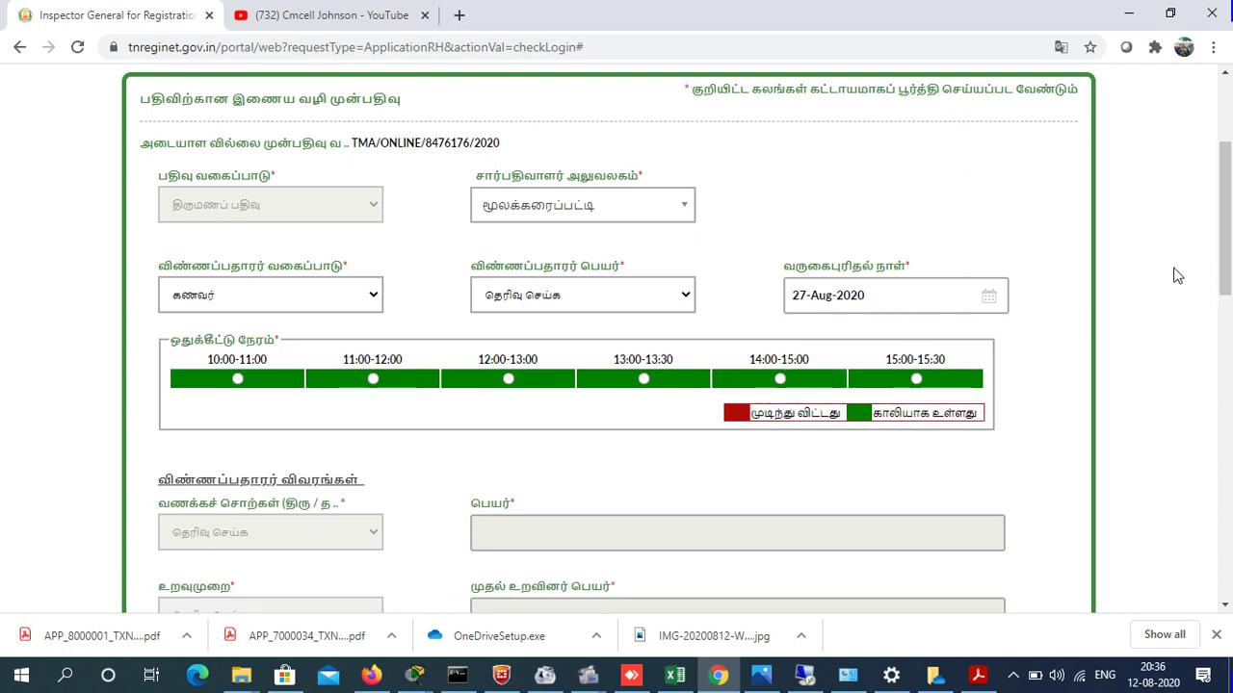
scroll(1229, 245, "down", 1)
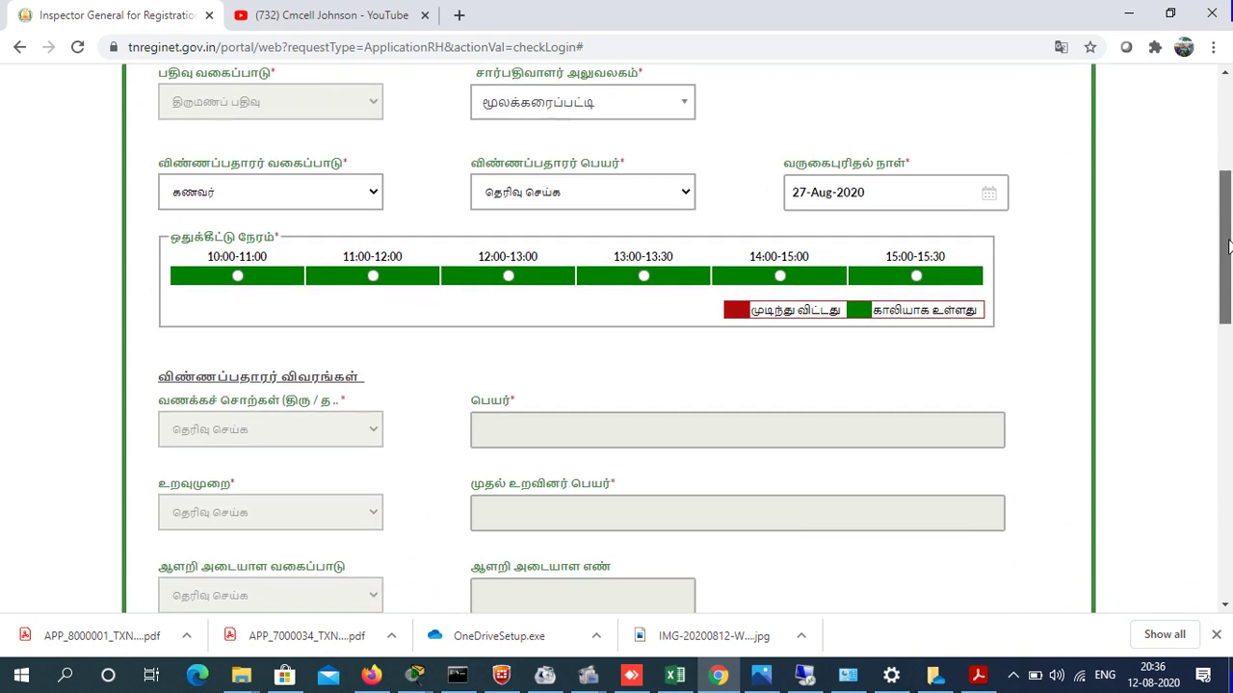
left_click_drag(1229, 246, 1231, 441)
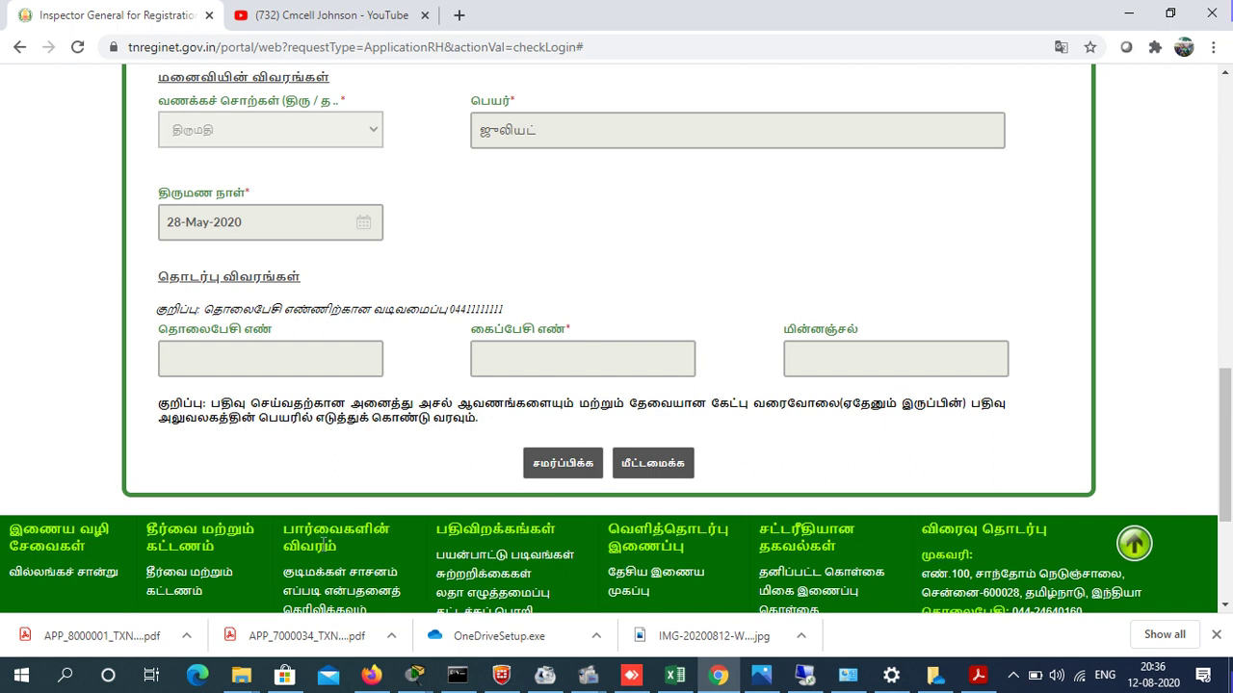
mouse_move(241, 675)
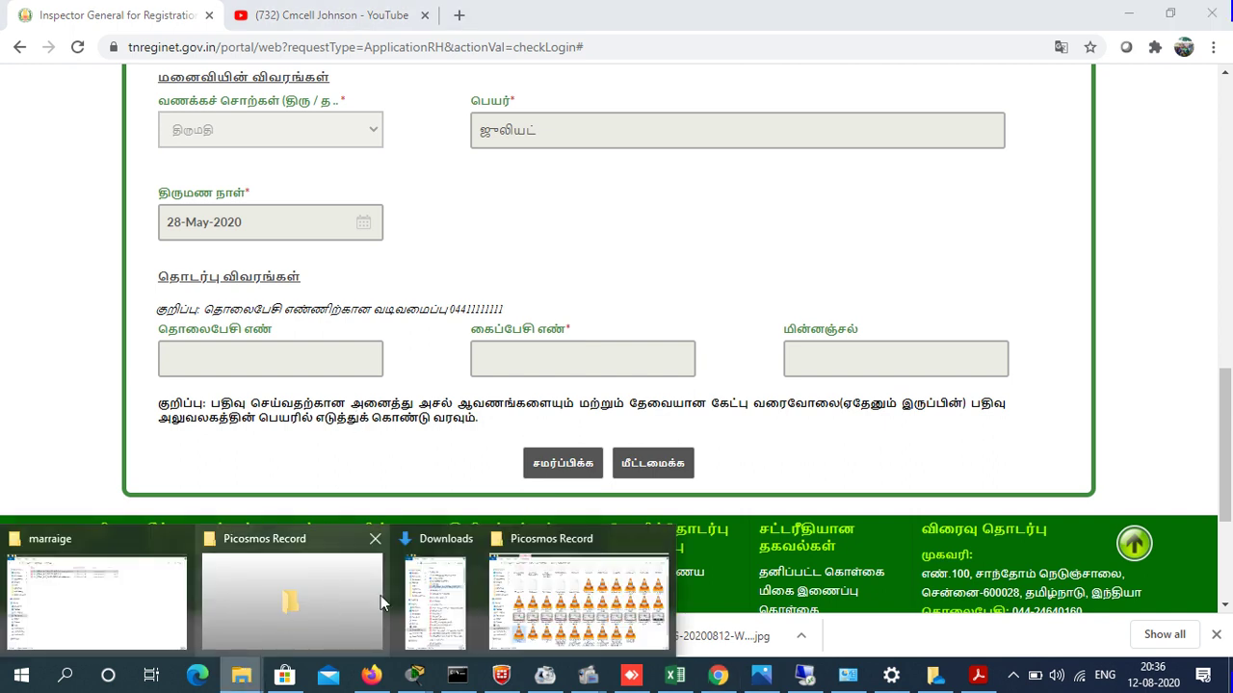
left_click(101, 568)
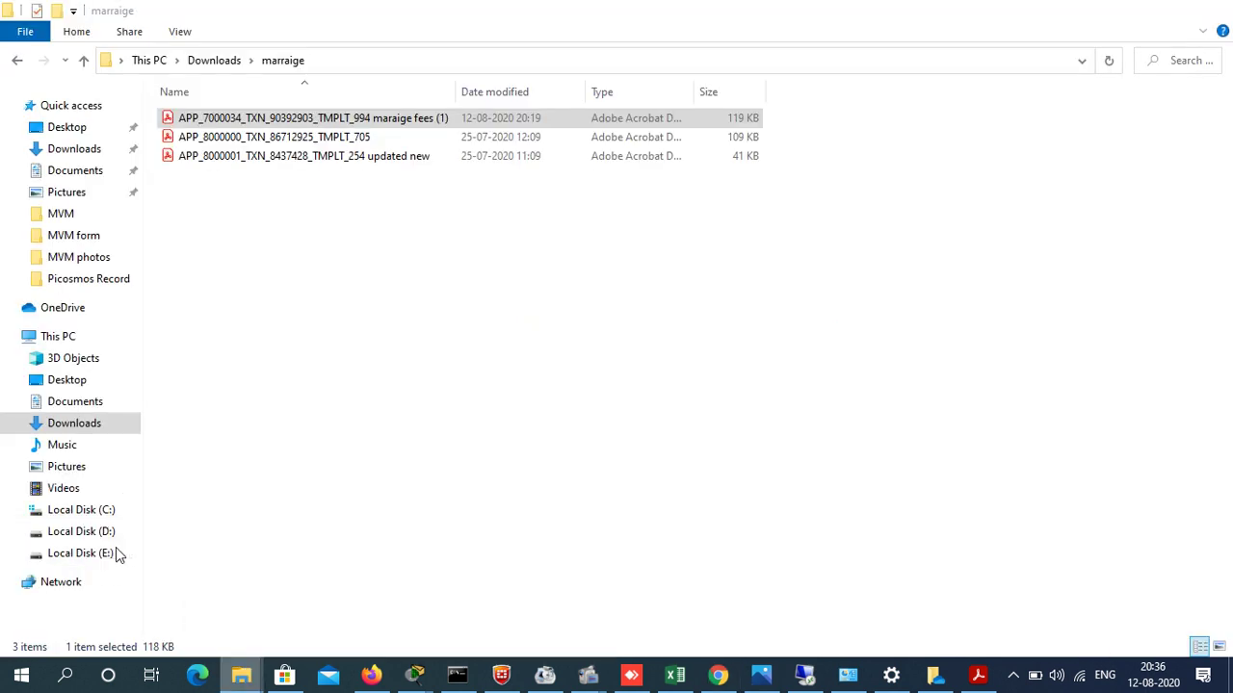
double_click(390, 136)
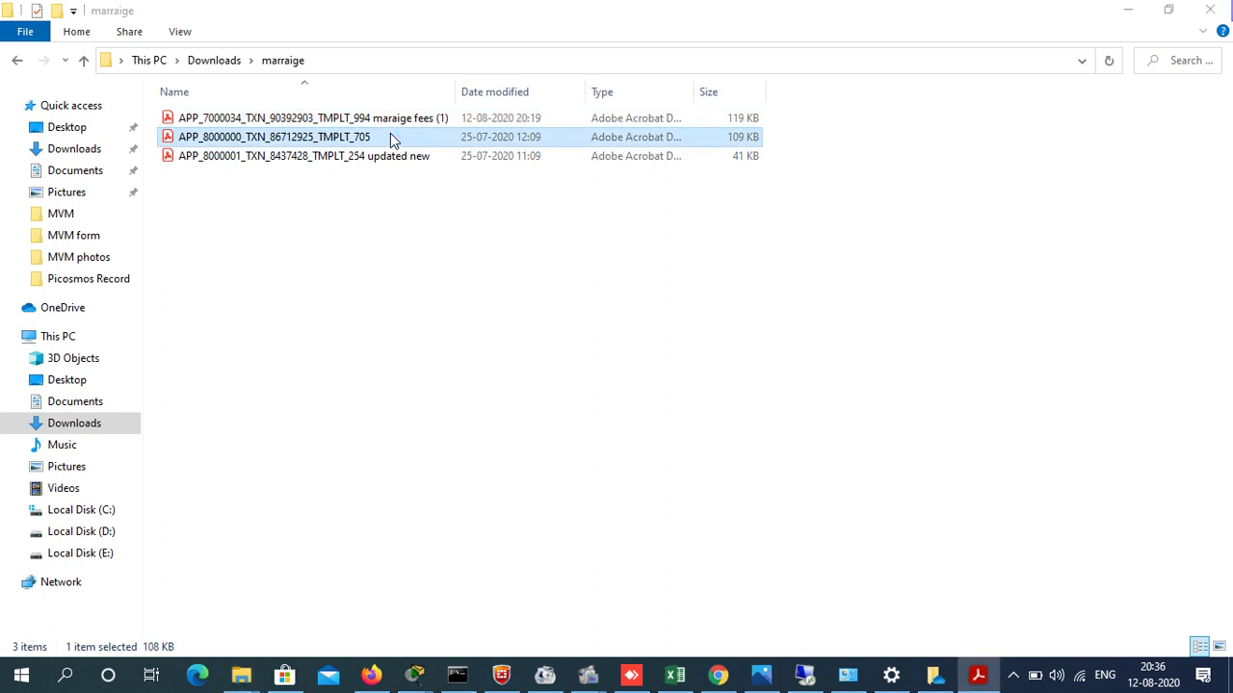
left_click_drag(999, 162, 1000, 214)
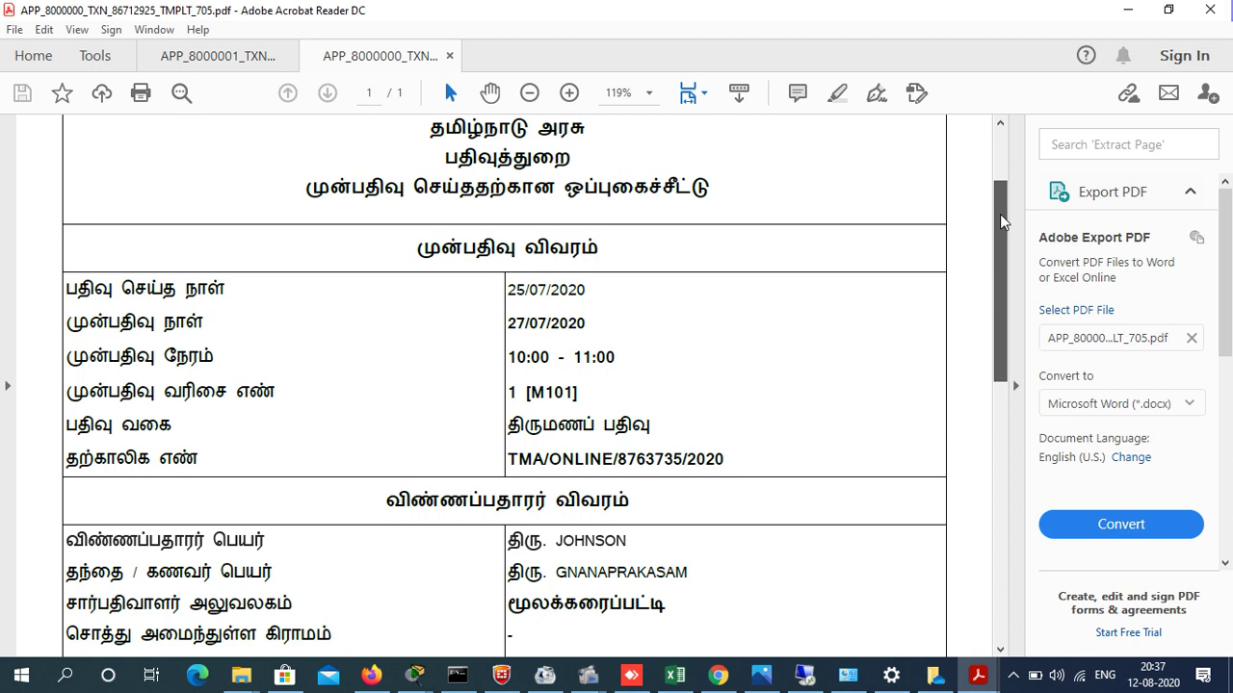
left_click_drag(999, 221, 1000, 232)
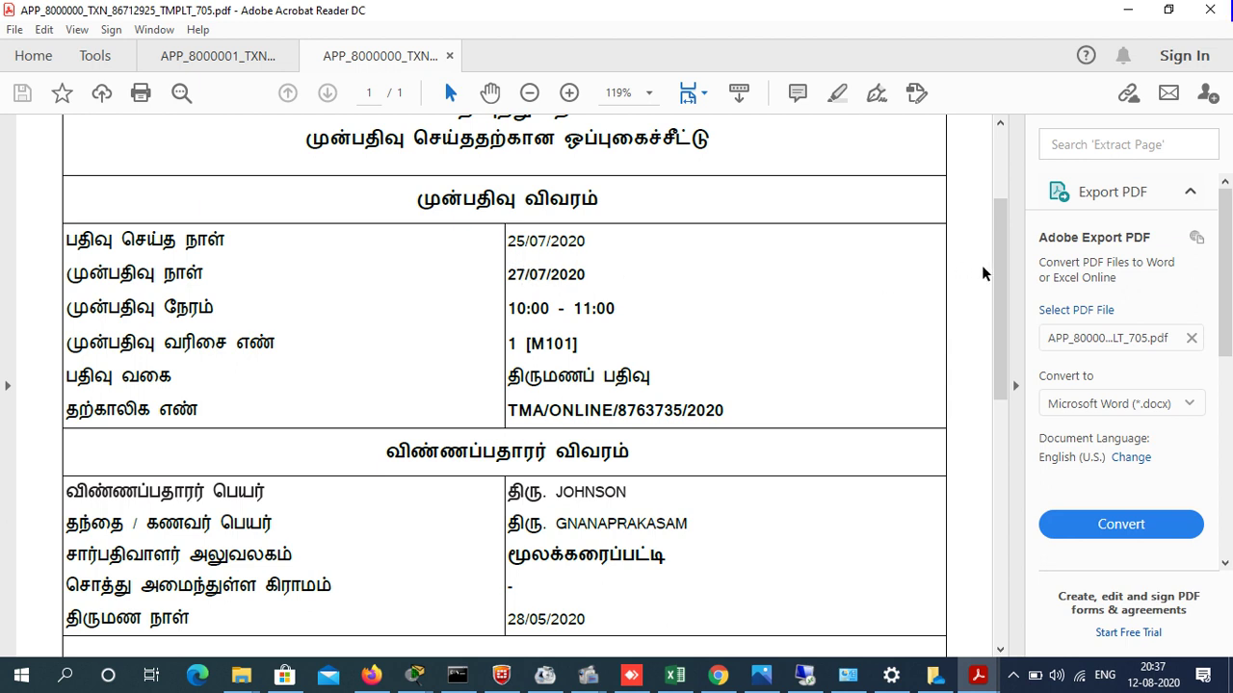
left_click_drag(1000, 288, 1011, 542)
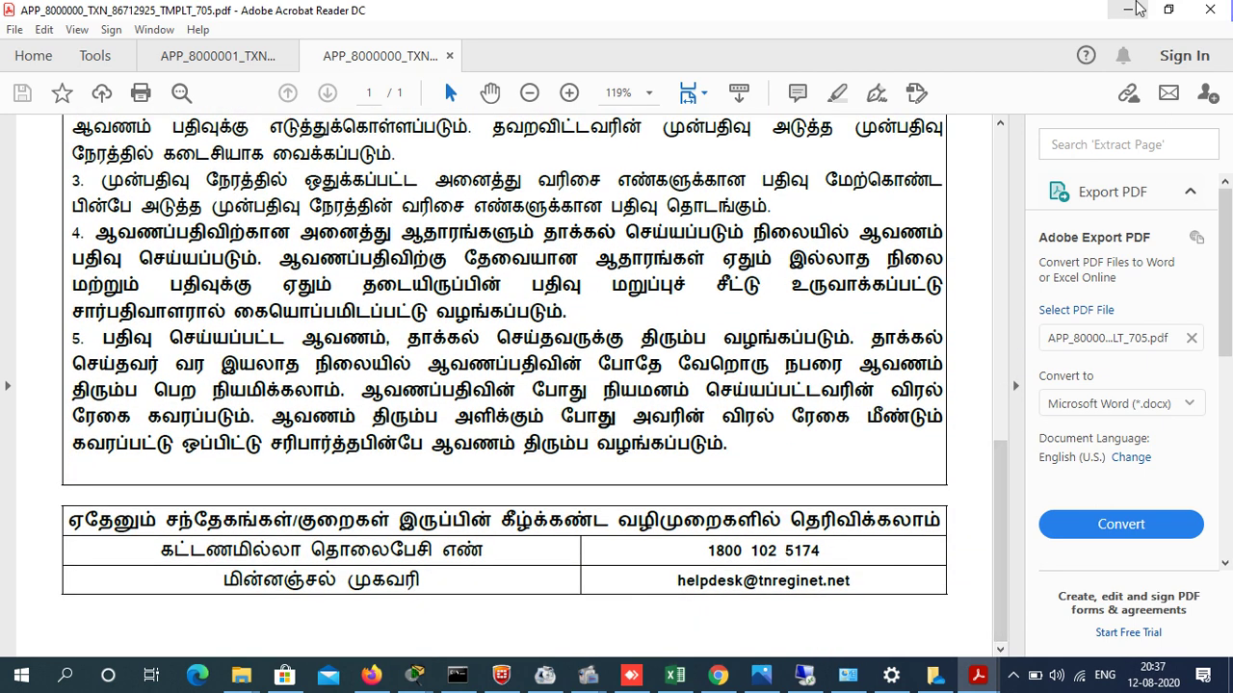
left_click(1132, 10)
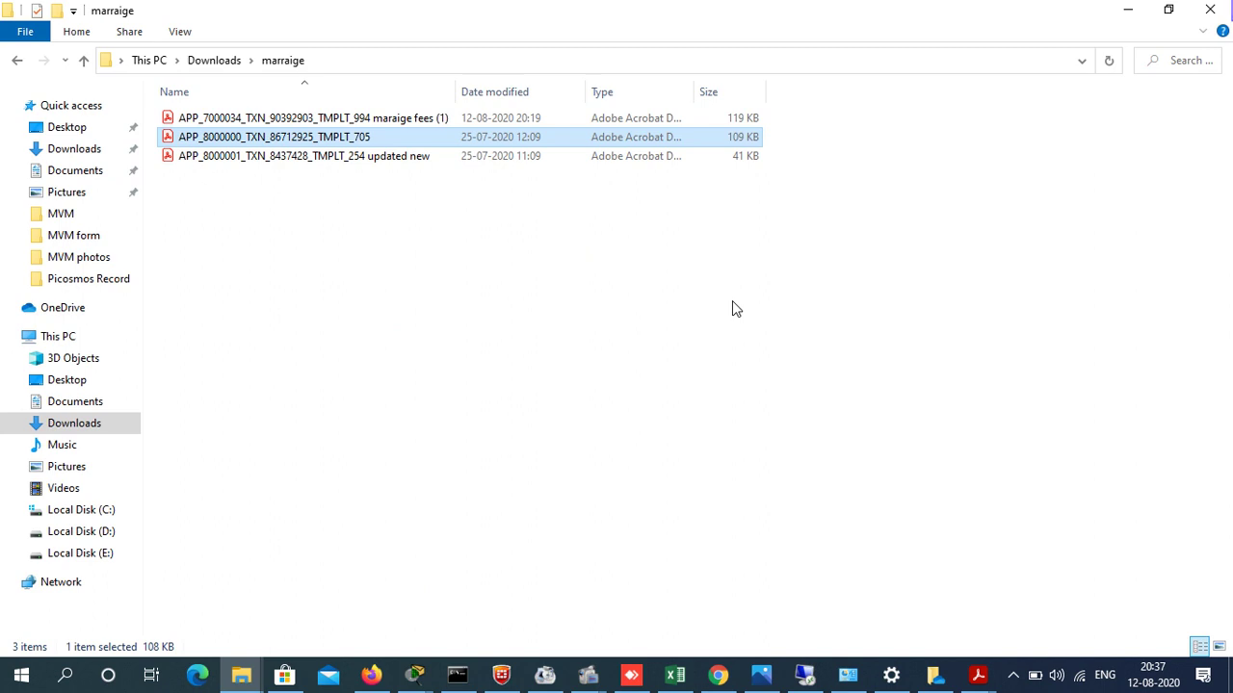
left_click(385, 124)
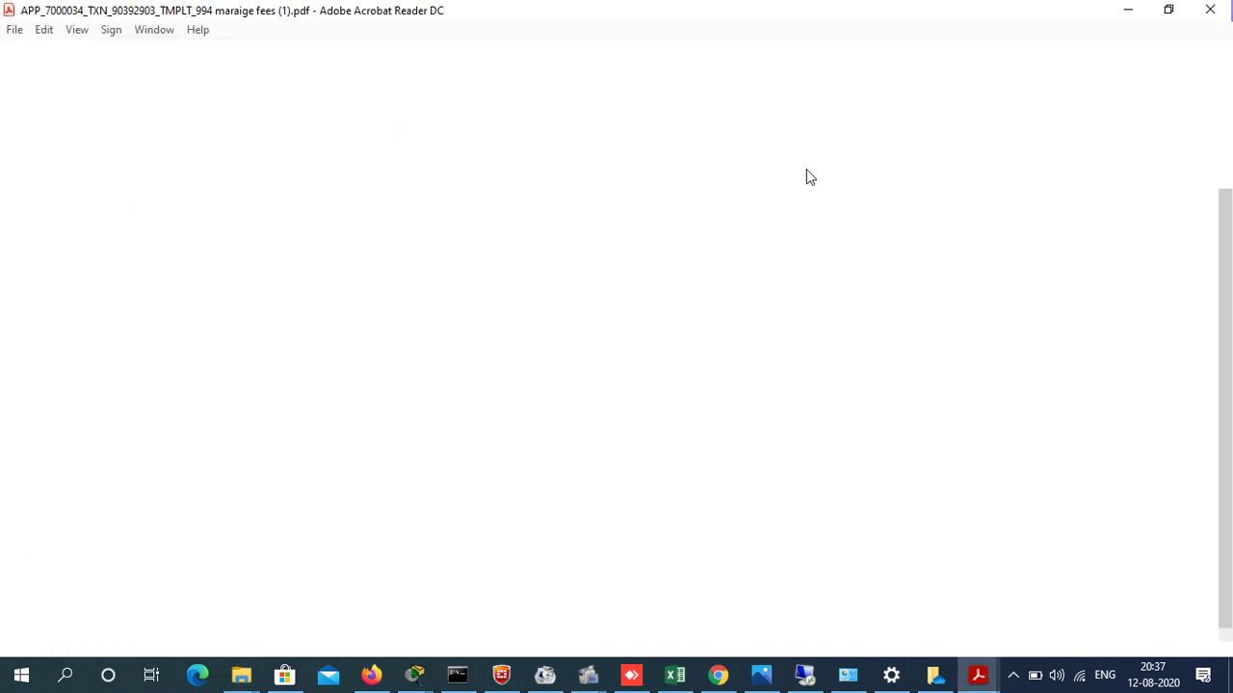
mouse_move(1000, 175)
left_mouse_down()
mouse_move(997, 486)
mouse_move(998, 177)
left_mouse_up()
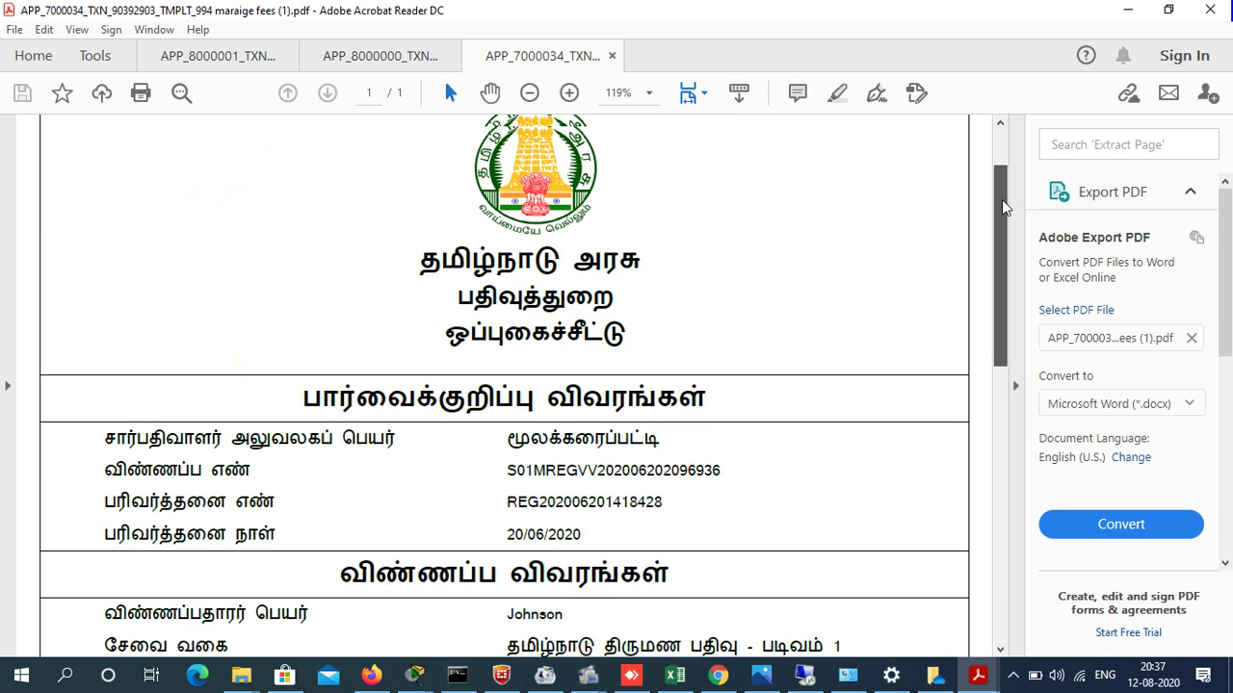
left_click(1131, 13)
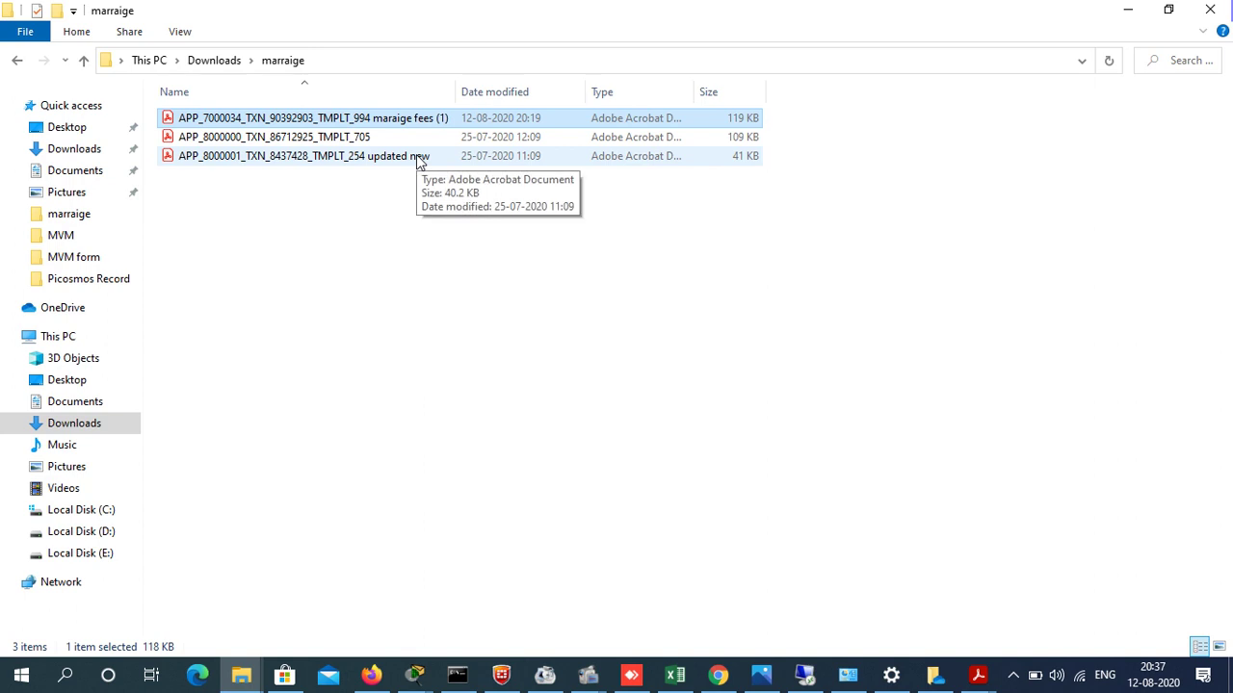
- Back in Chrome, open திருமண பதிவு > விண்ணப்பங்களை தேடுக to list marriage applications
left_click(717, 674)
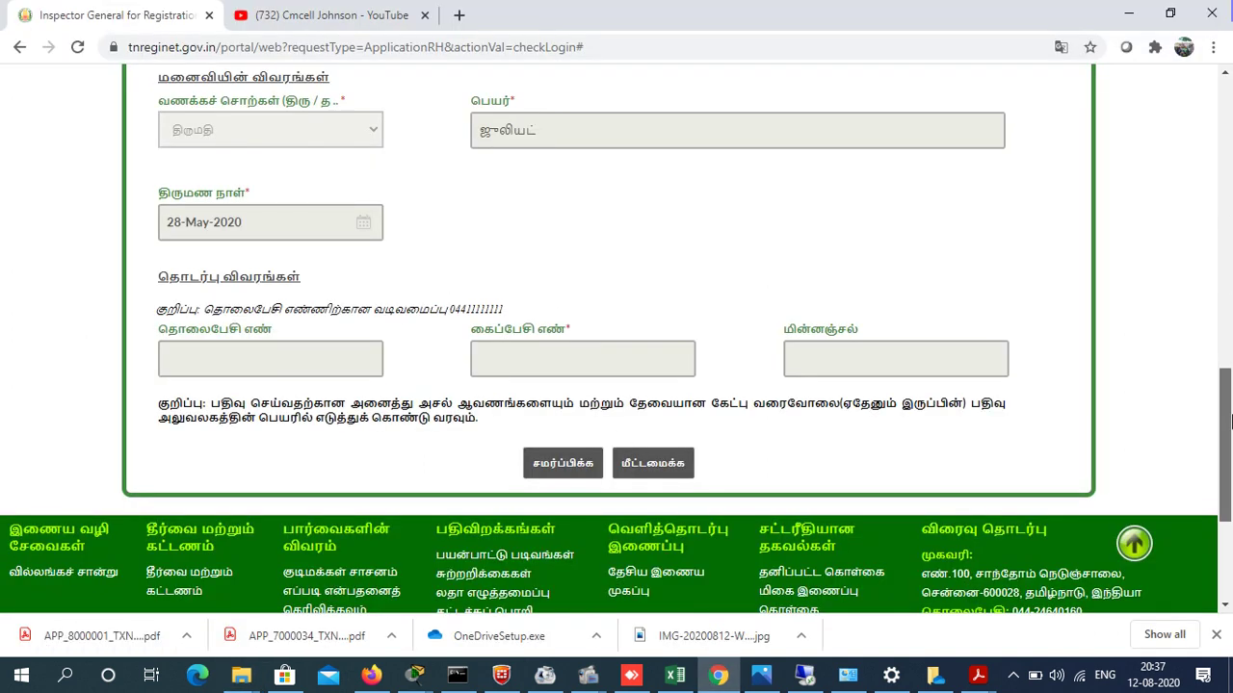
scroll(617, 289, "up", 15)
mouse_move(168, 262)
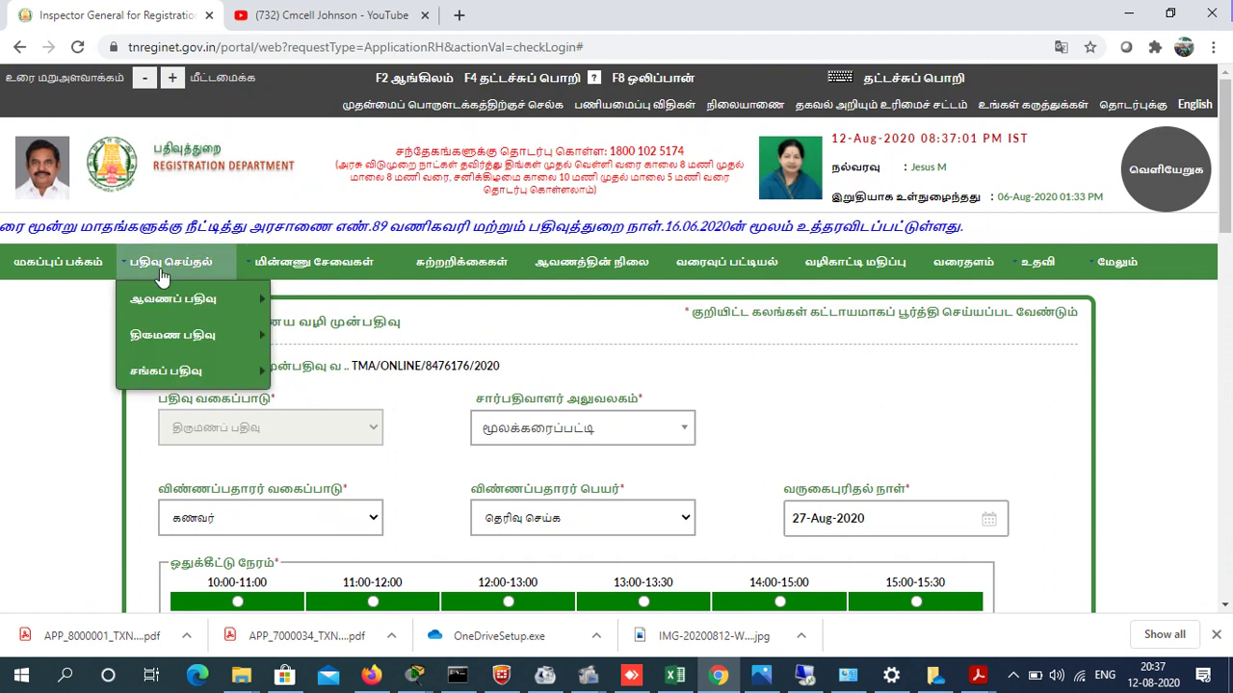
mouse_move(193, 334)
left_click(337, 564)
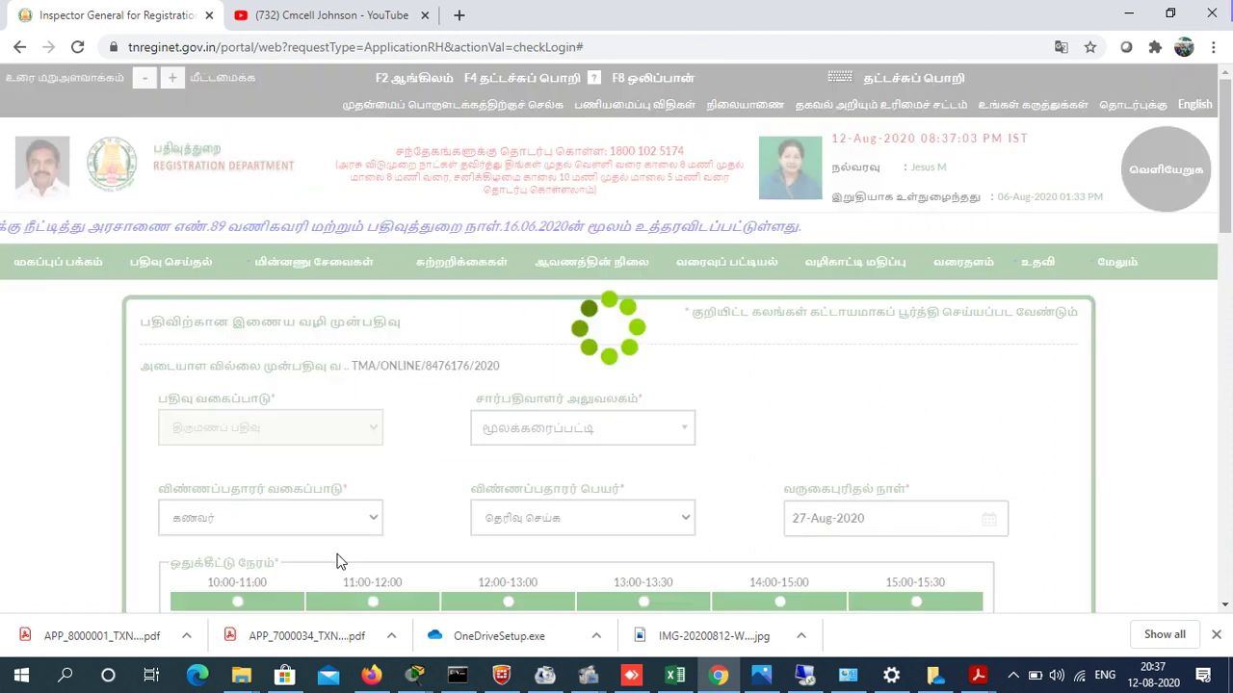
left_click_drag(1227, 126, 1229, 315)
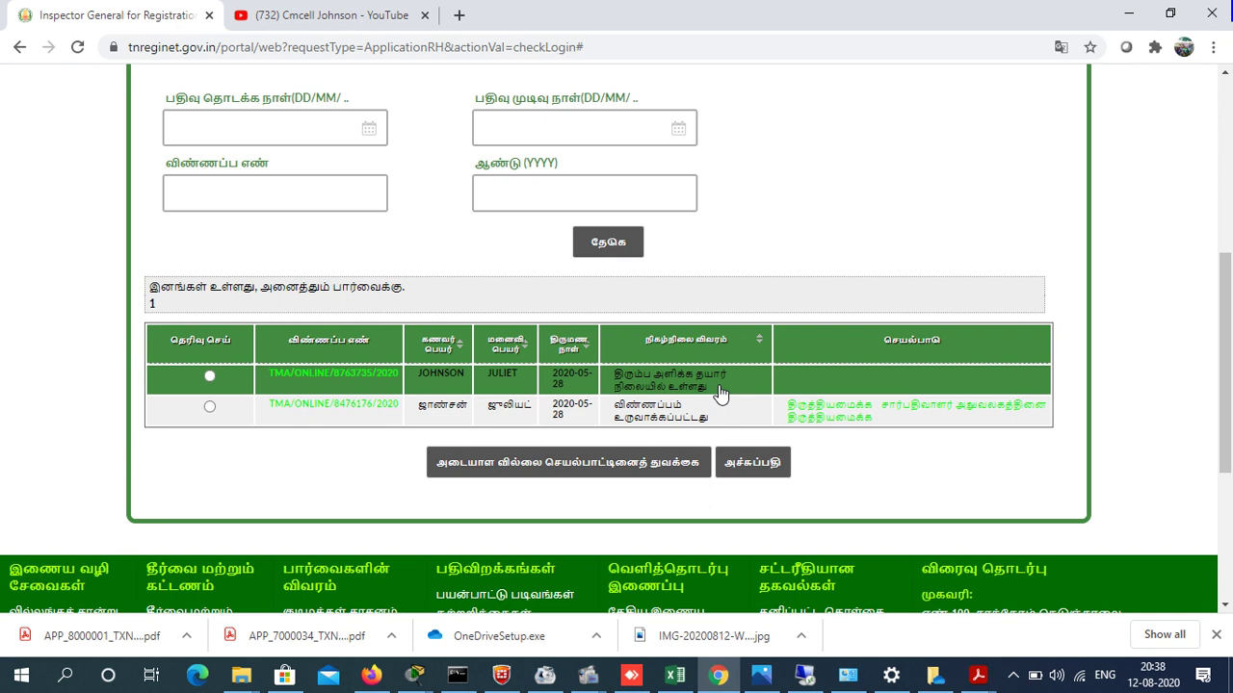
- Select the second, then the first application in the search results
left_click(695, 412)
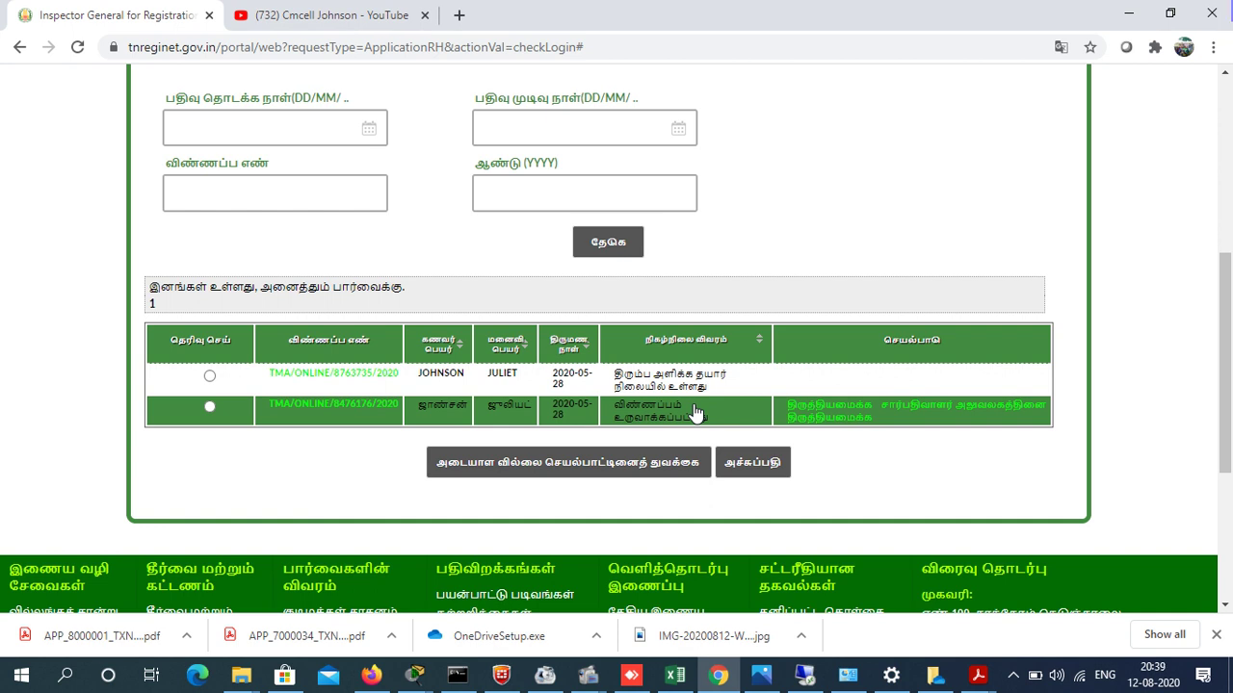
left_click(600, 377)
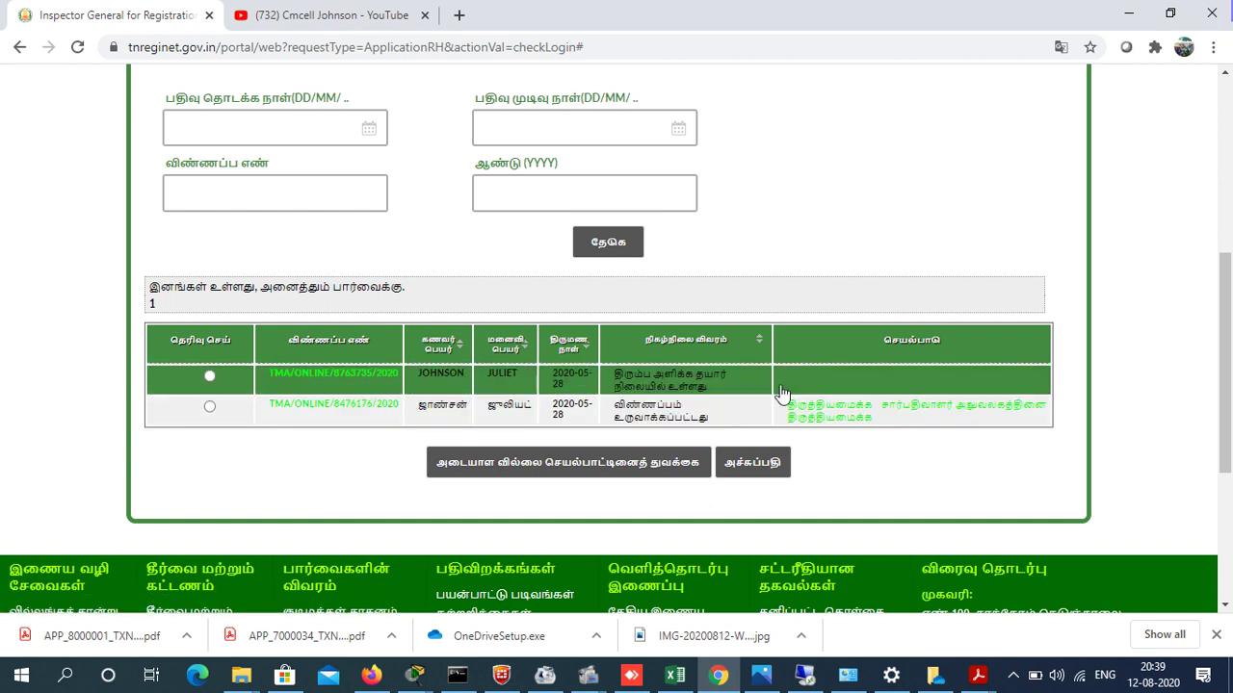
left_click_drag(1230, 318, 1231, 150)
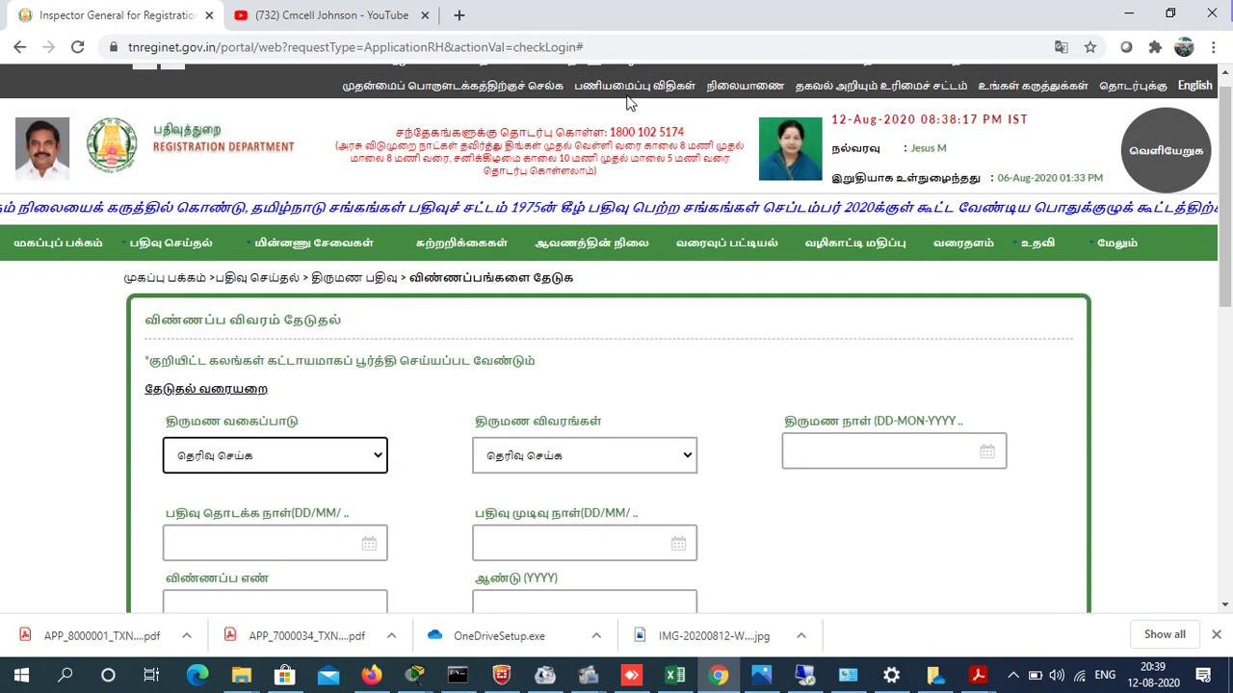
- Switch to the YouTube tab showing the channel's Created playlists
left_click(331, 10)
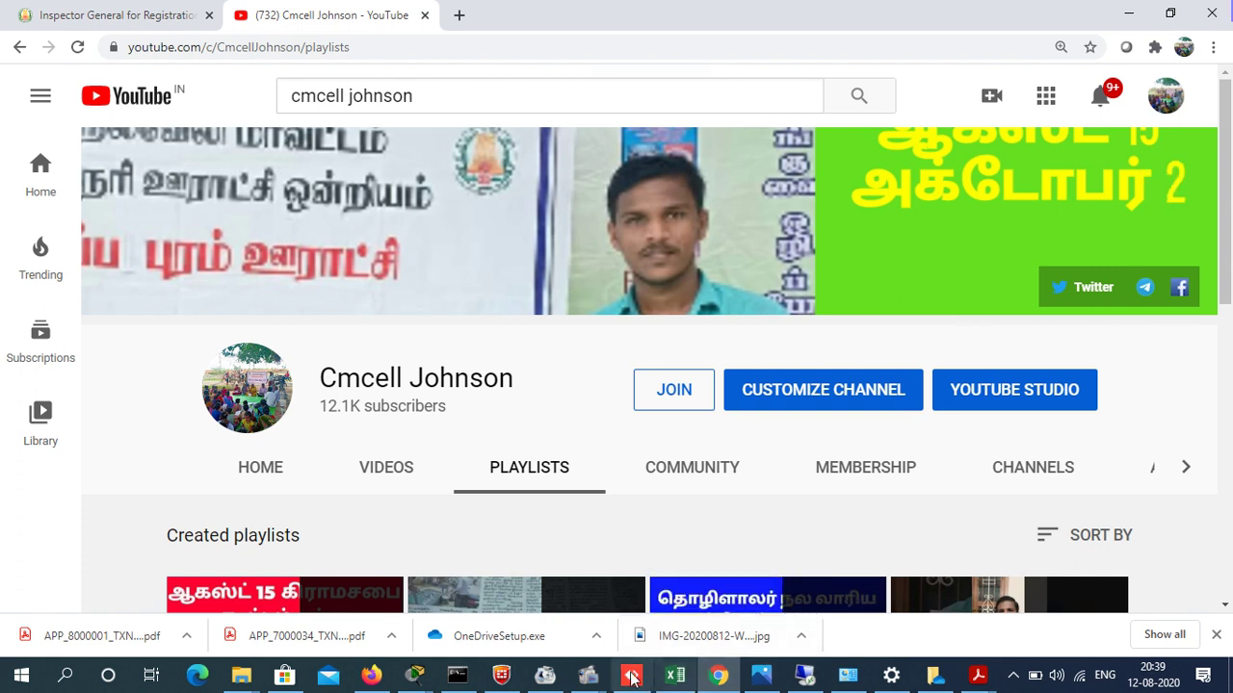
mouse_move(631, 679)
left_click(559, 624)
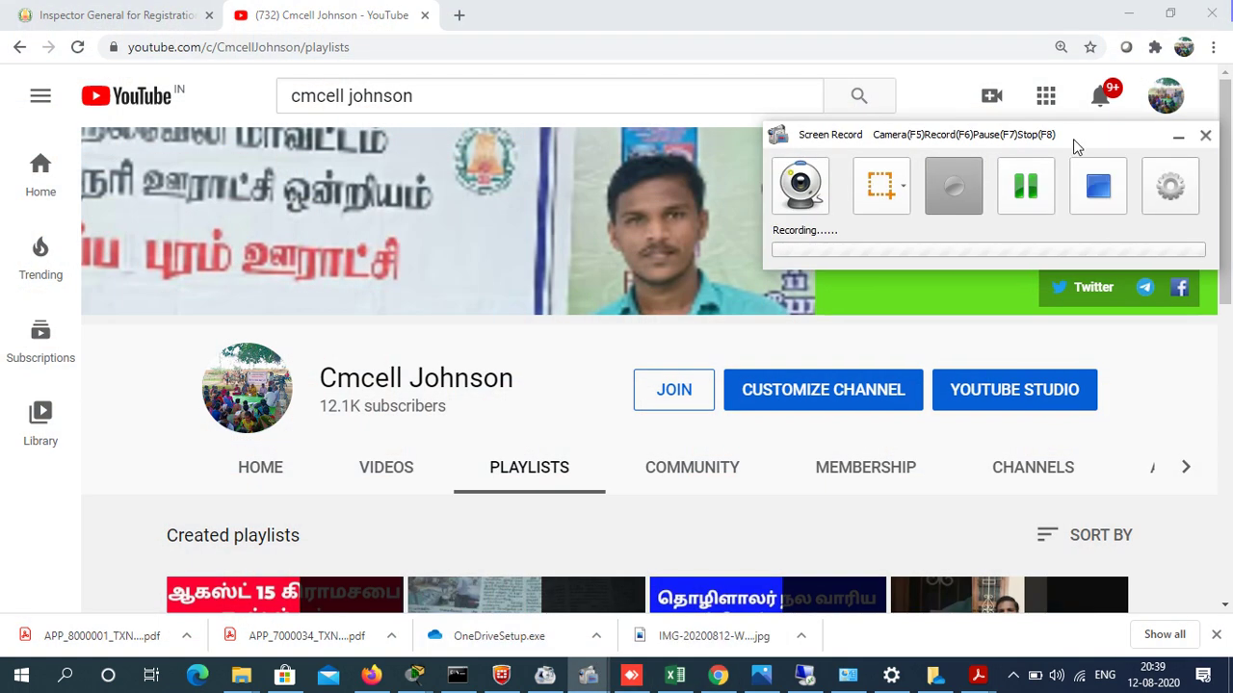